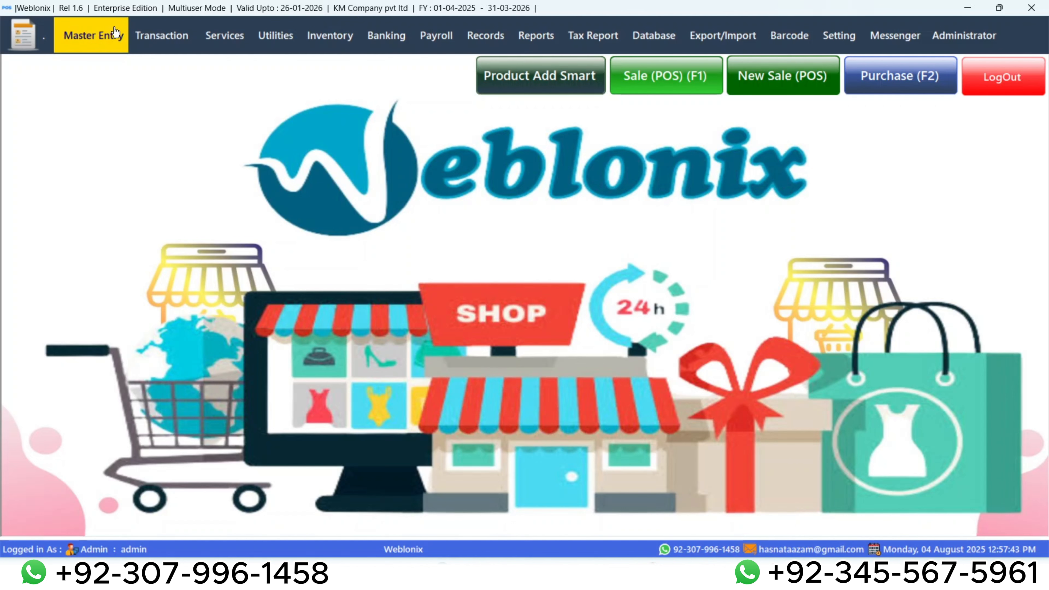
# Start a new supplier entry with a generated supplier code and the name Jannat Electronics.
pyautogui.click(117, 34)
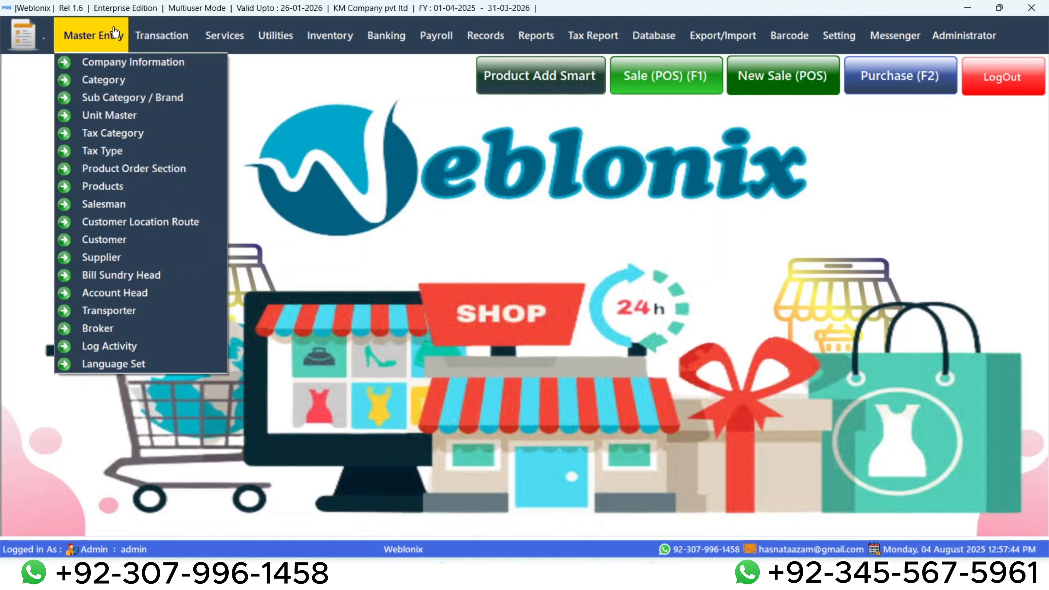
pyautogui.click(108, 260)
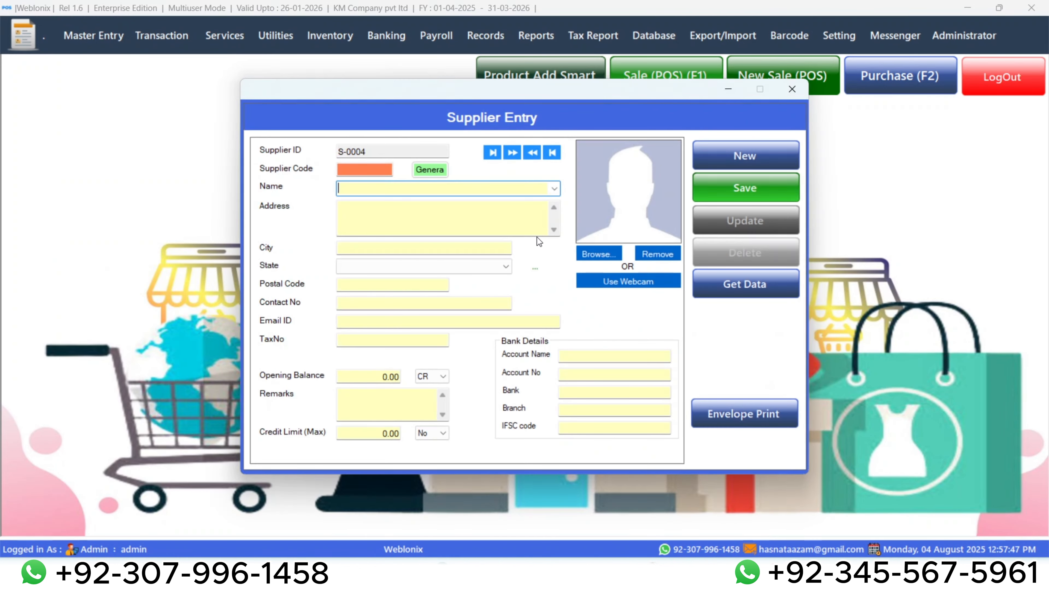
pyautogui.click(430, 180)
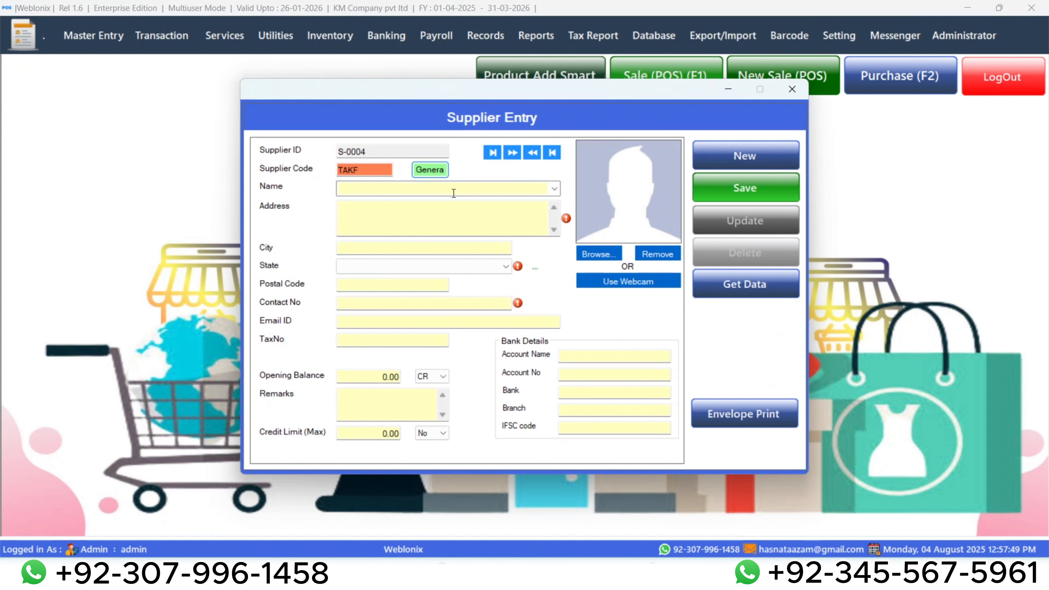
pyautogui.click(453, 193)
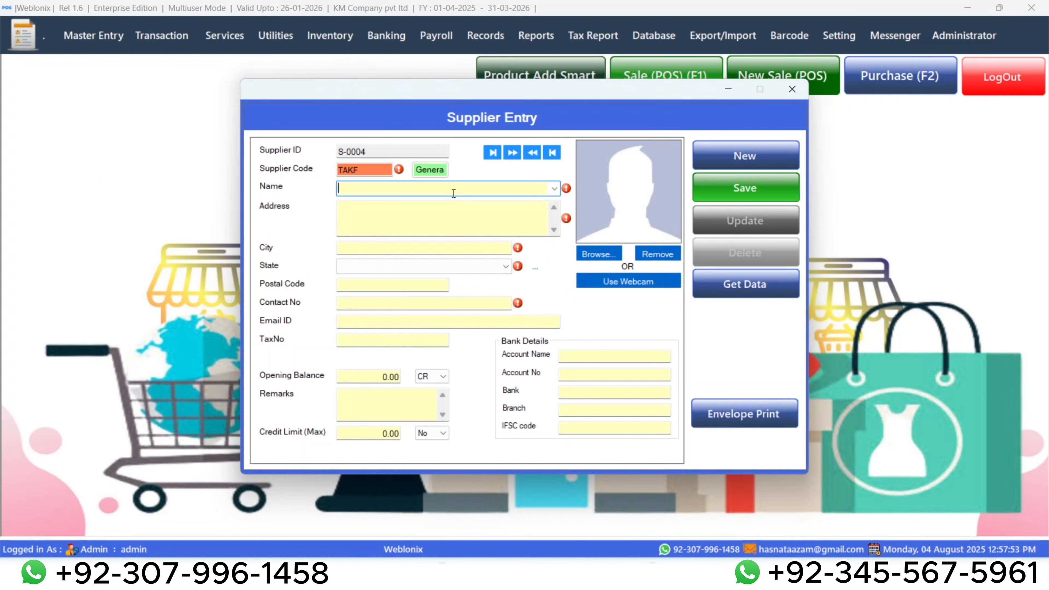
pyautogui.write('Jannat Electronics')
pyautogui.press('Tab')
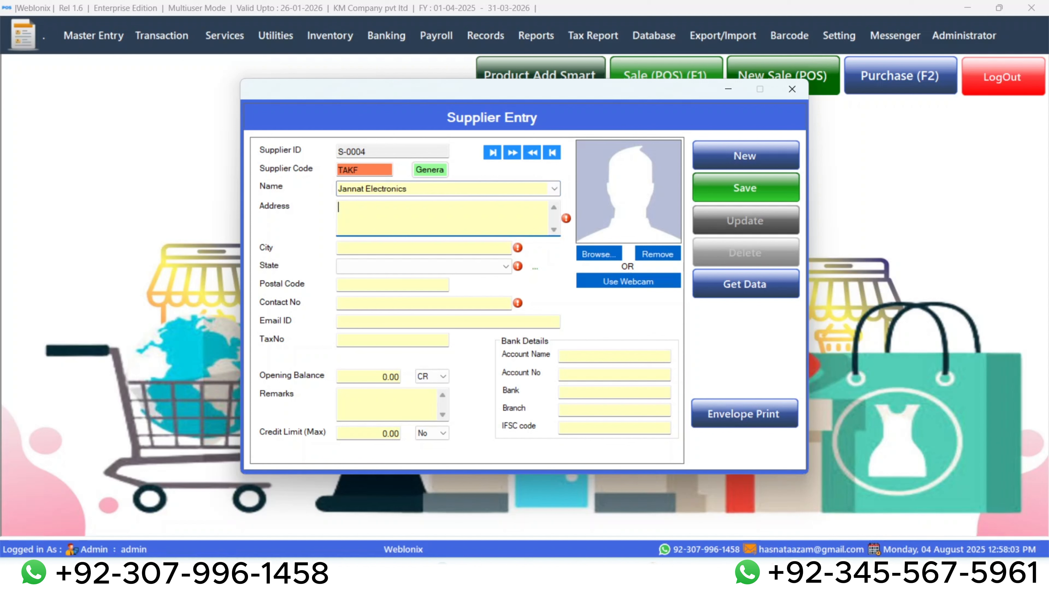
# Fill in the supplier's address, city and contact number, and choose Pakistan as the state.
pyautogui.write('ABC')
pyautogui.press('Tab')
pyautogui.write('Rwp')
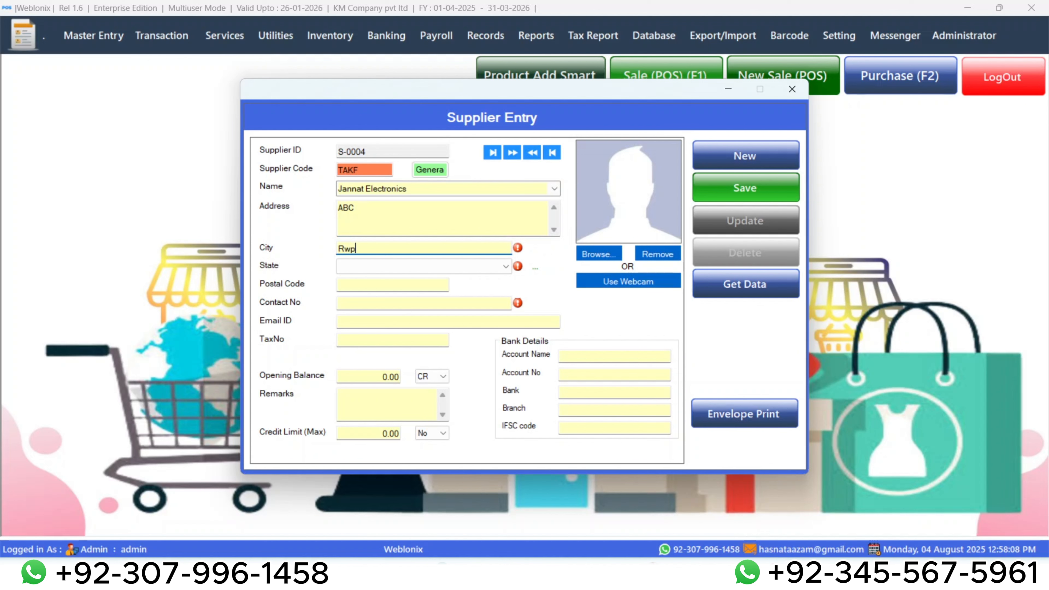
pyautogui.click(475, 271)
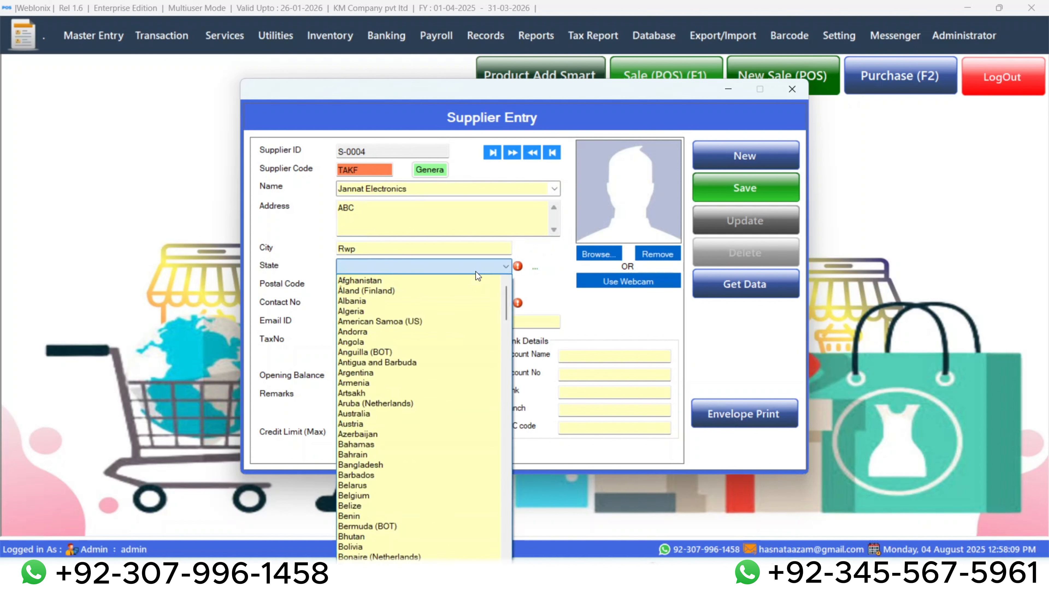
pyautogui.press('p')
pyautogui.press('Tab')
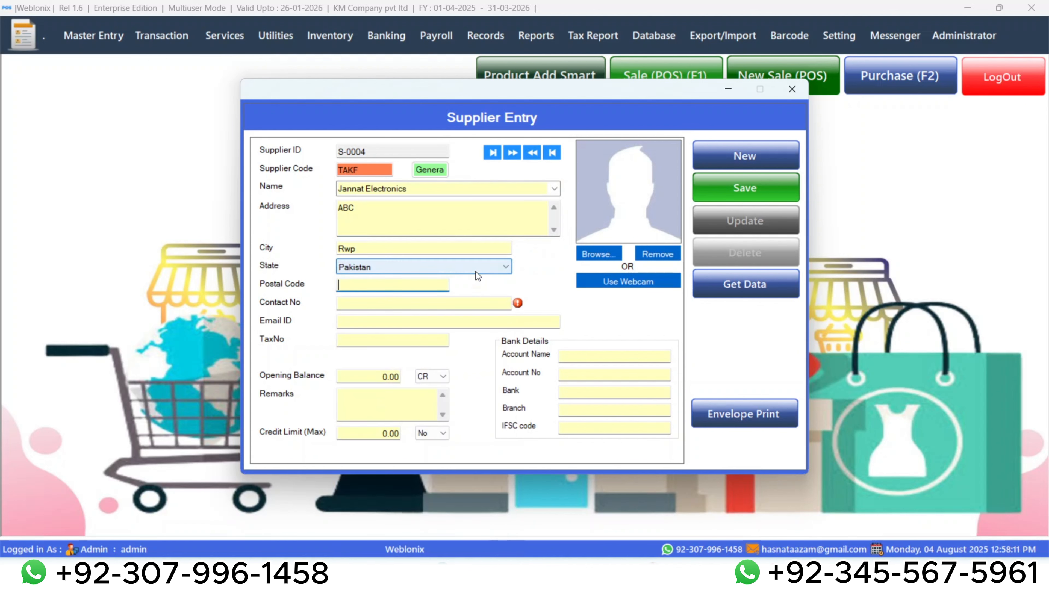
pyautogui.press('Tab')
pyautogui.write('1')
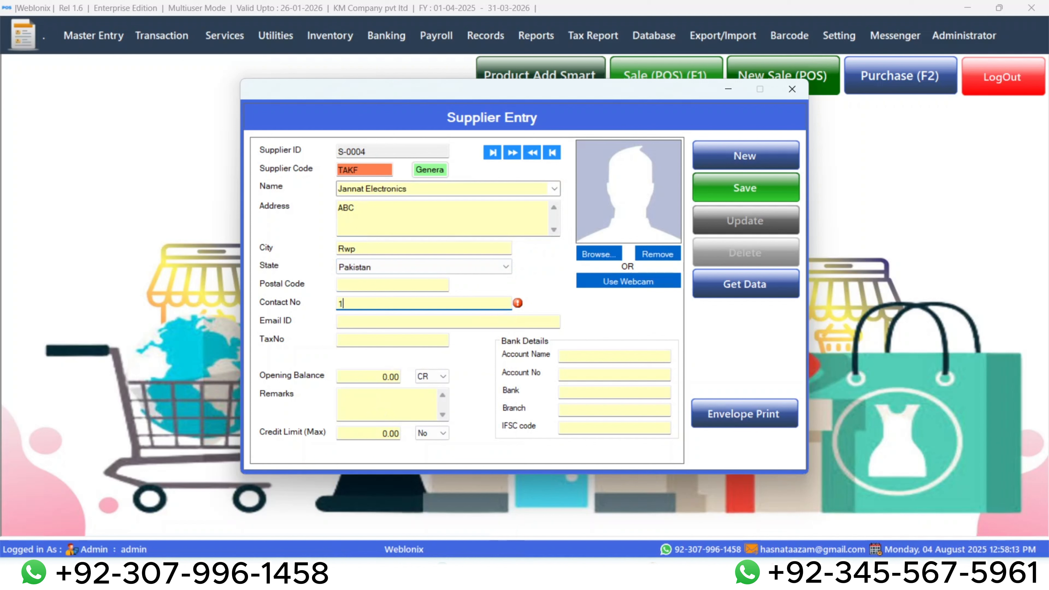
pyautogui.write('23456')
pyautogui.click(401, 376)
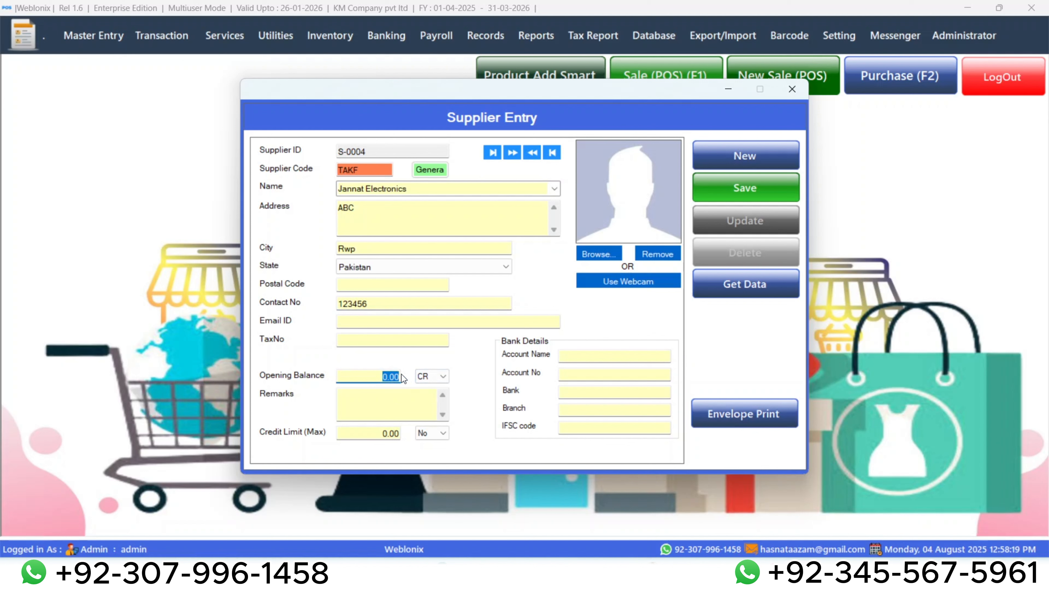
pyautogui.click(434, 377)
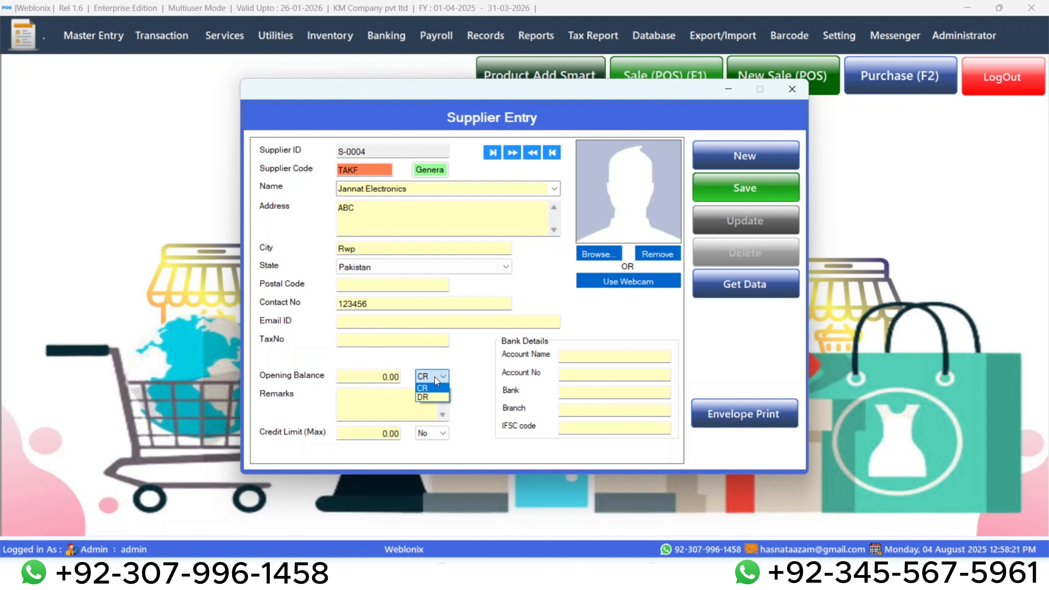
pyautogui.click(434, 398)
pyautogui.click(427, 377)
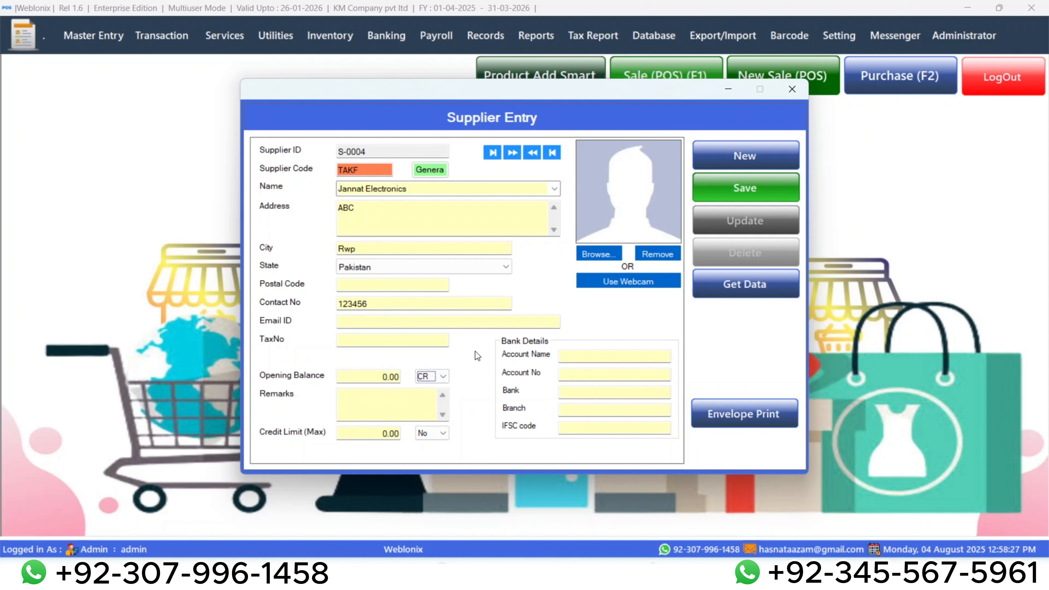
# Extend the supplier's contact number with four more digits, save the supplier record and close the form.
pyautogui.click(749, 192)
pyautogui.click(586, 328)
pyautogui.write('1245')
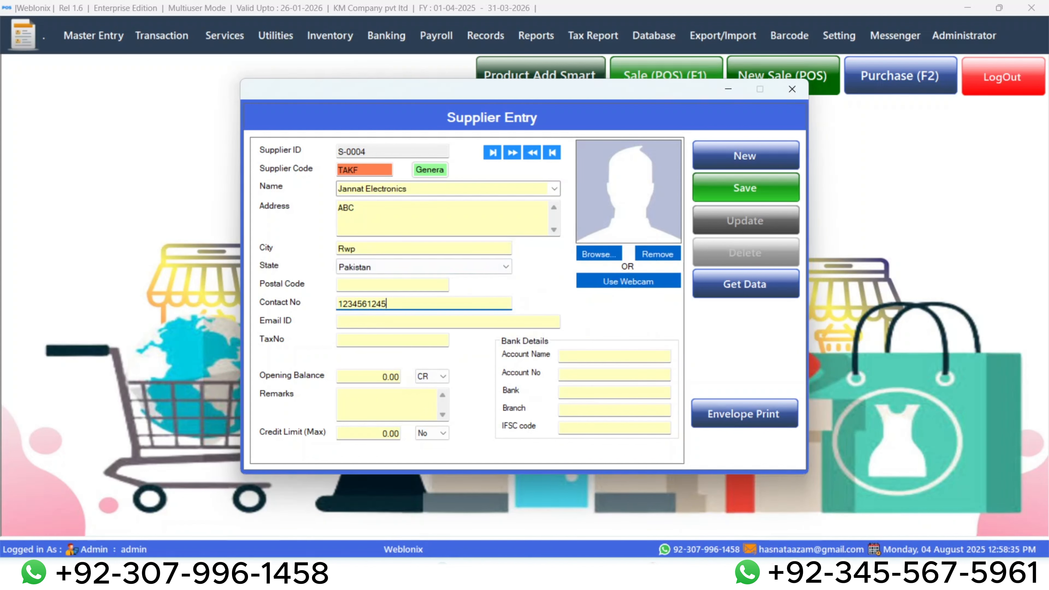
pyautogui.click(728, 177)
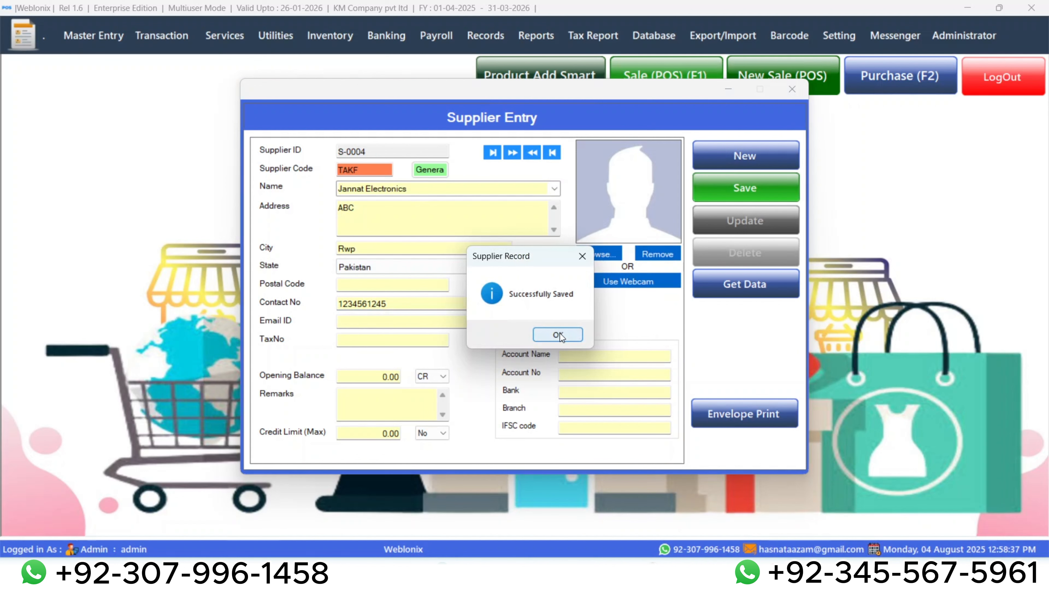
pyautogui.press('Return')
pyautogui.click(789, 88)
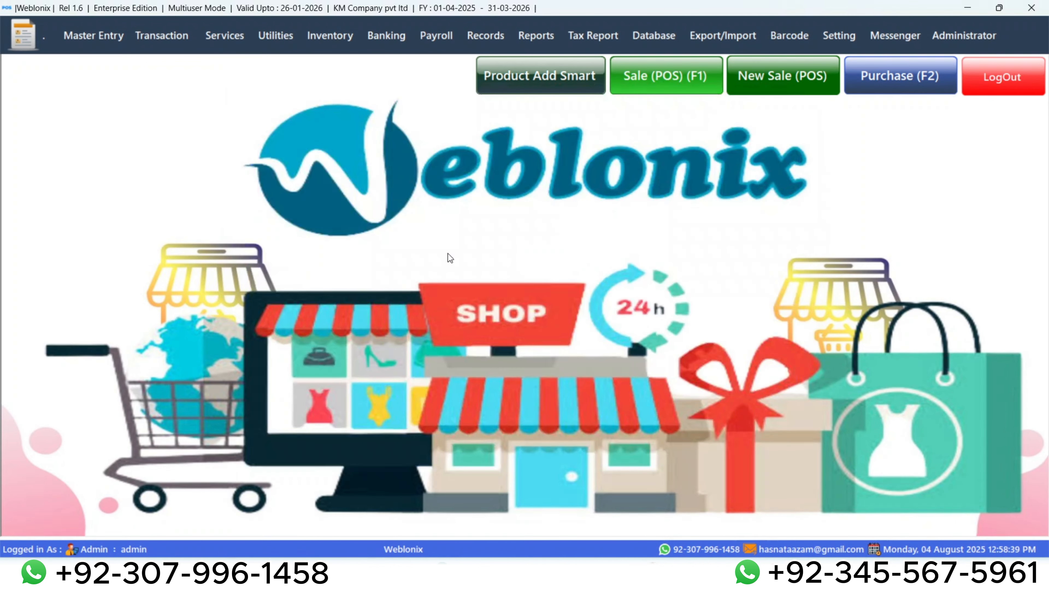
# Open a blank purchase tax invoice for entering a purchase.
pyautogui.click(93, 37)
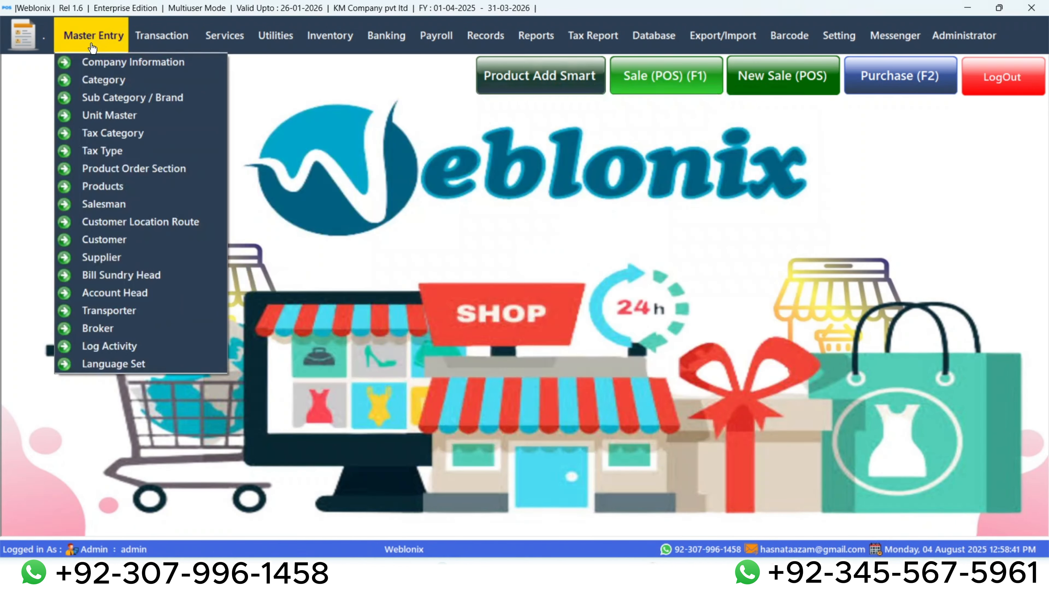
pyautogui.click(522, 235)
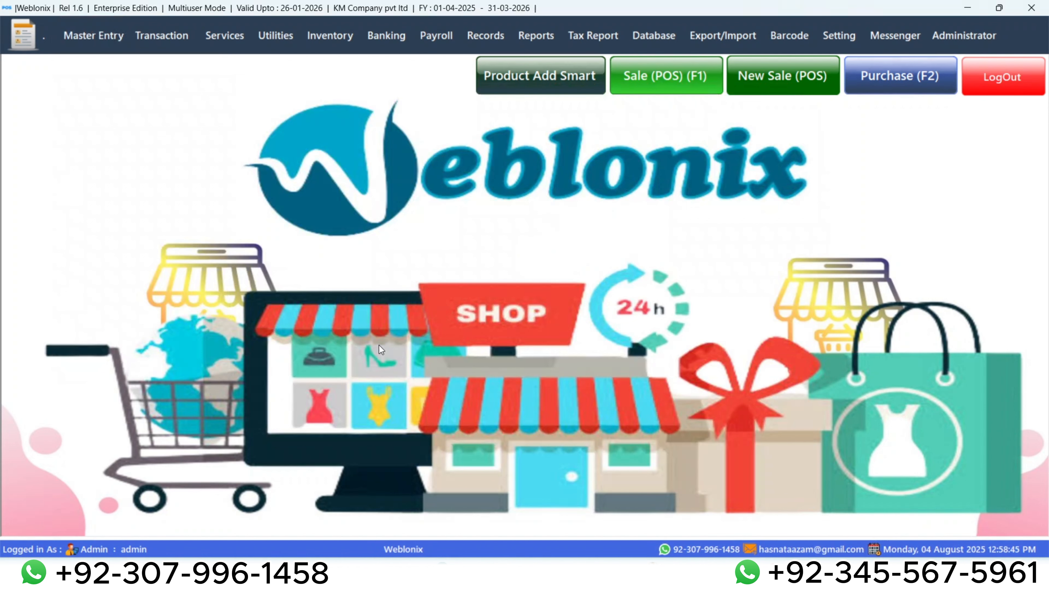
pyautogui.press('F2')
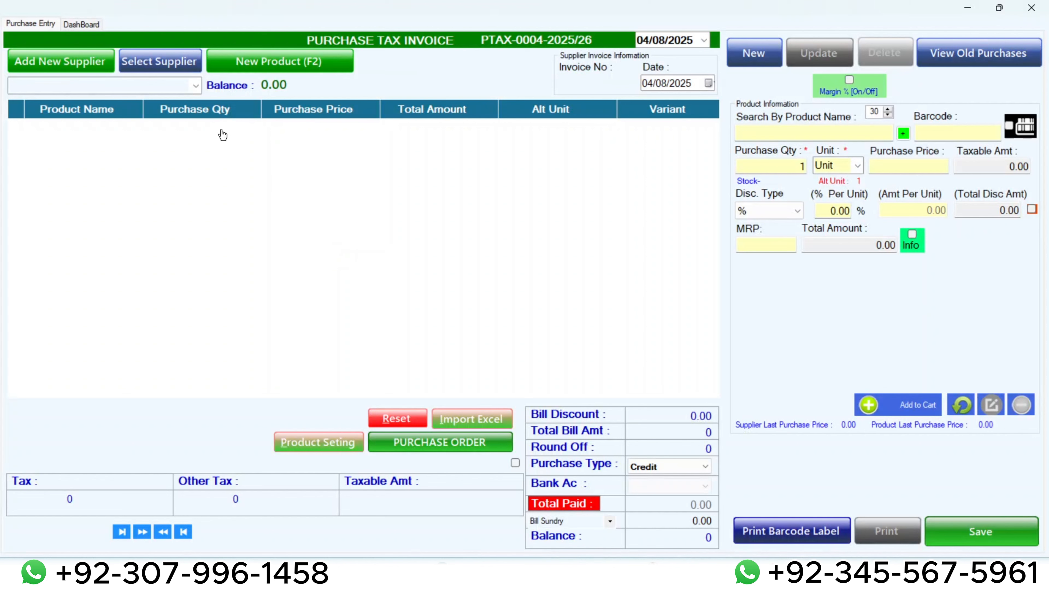
# Look over the list of suppliers and the blank supplier form available from the purchase invoice.
pyautogui.click(152, 68)
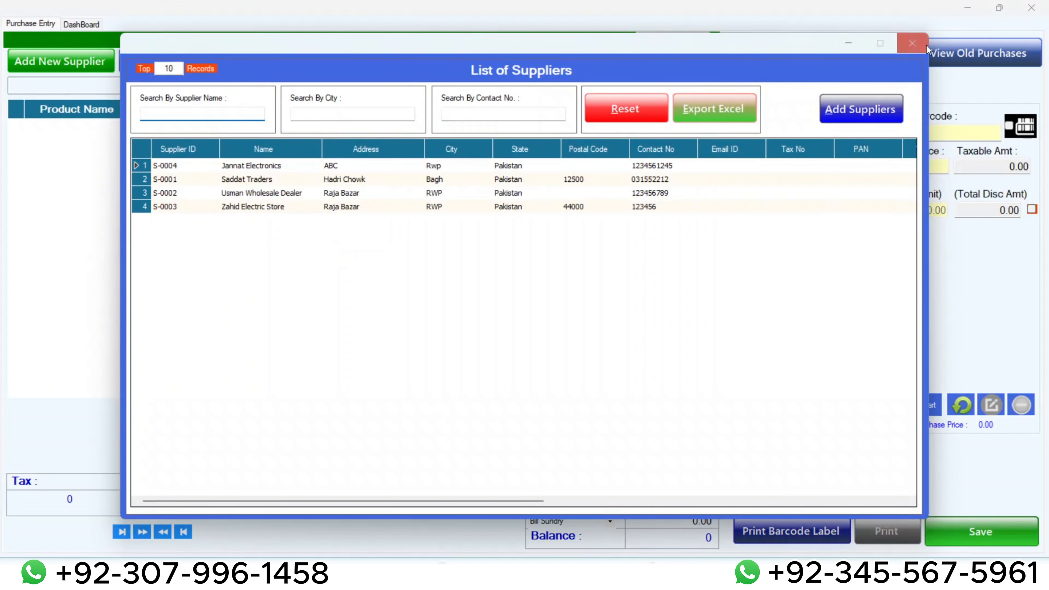
pyautogui.click(921, 42)
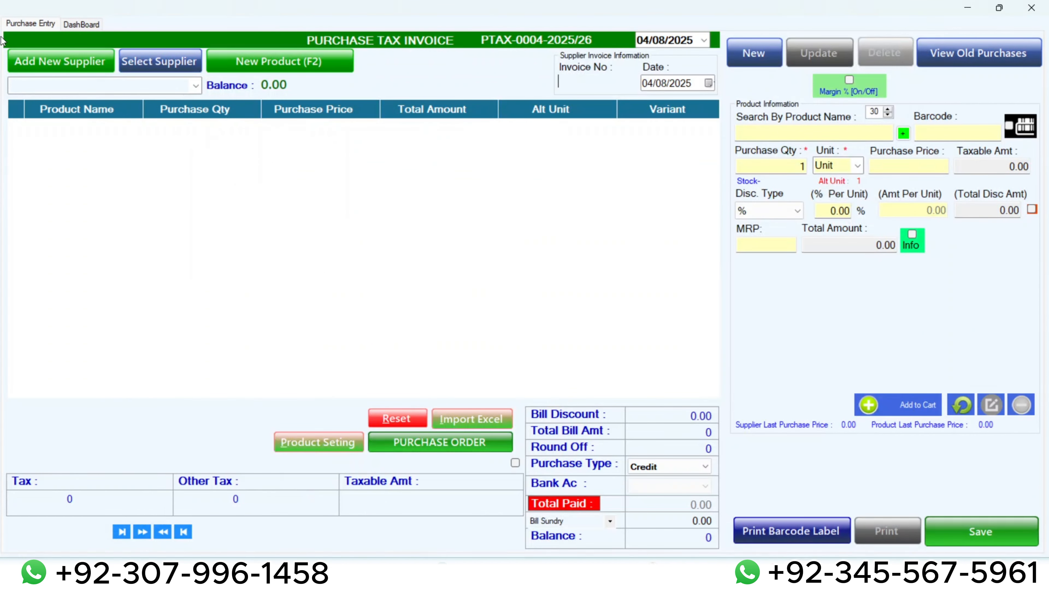
pyautogui.click(64, 63)
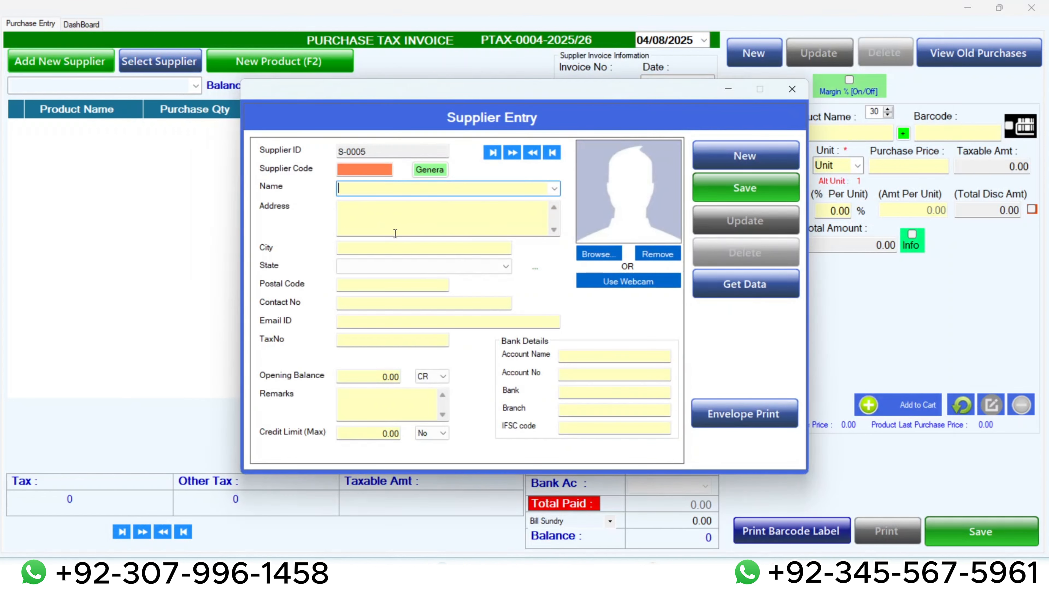
pyautogui.click(791, 89)
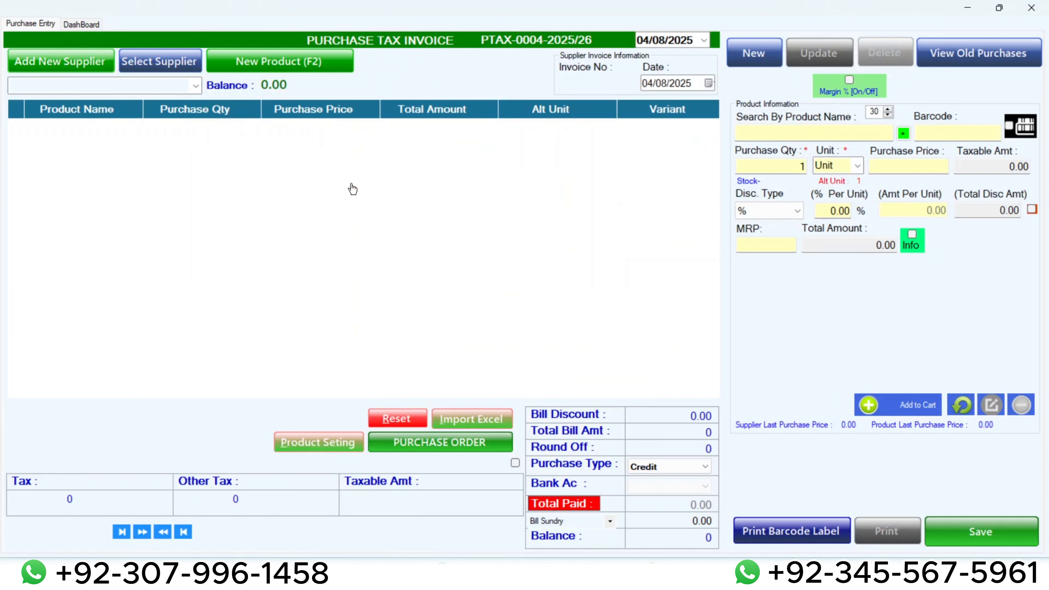
# Choose Jannat Electronics as the purchase supplier and enter 1204 as the supplier invoice number.
pyautogui.click(177, 61)
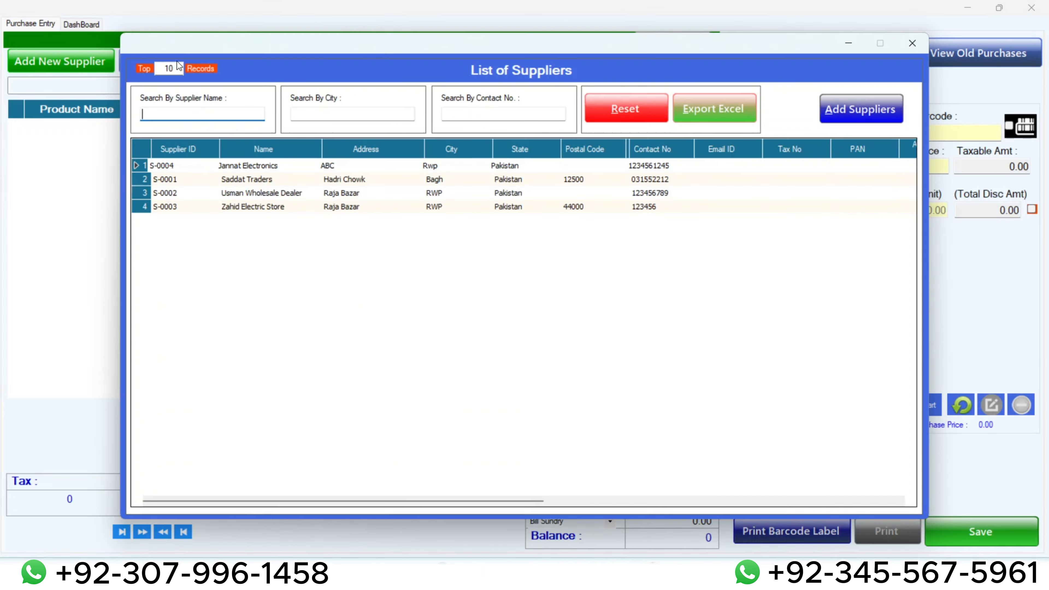
pyautogui.doubleClick(240, 167)
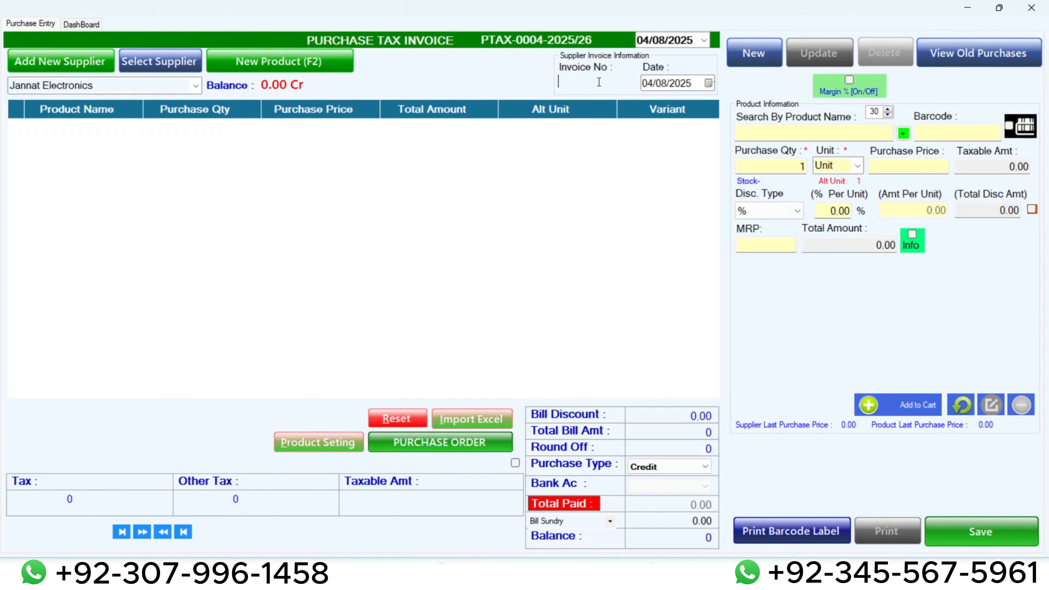
pyautogui.write('1204')
# Search for "tuf", choose the product Tuff Bulb 12W and set its purchase quantity to 12.
pyautogui.click(810, 135)
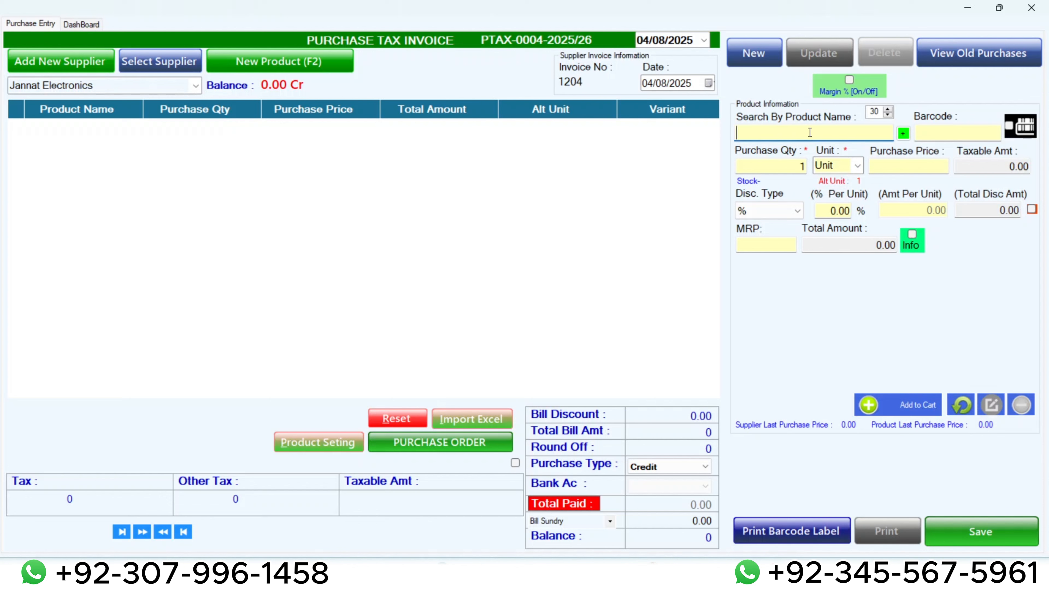
pyautogui.write('tuf')
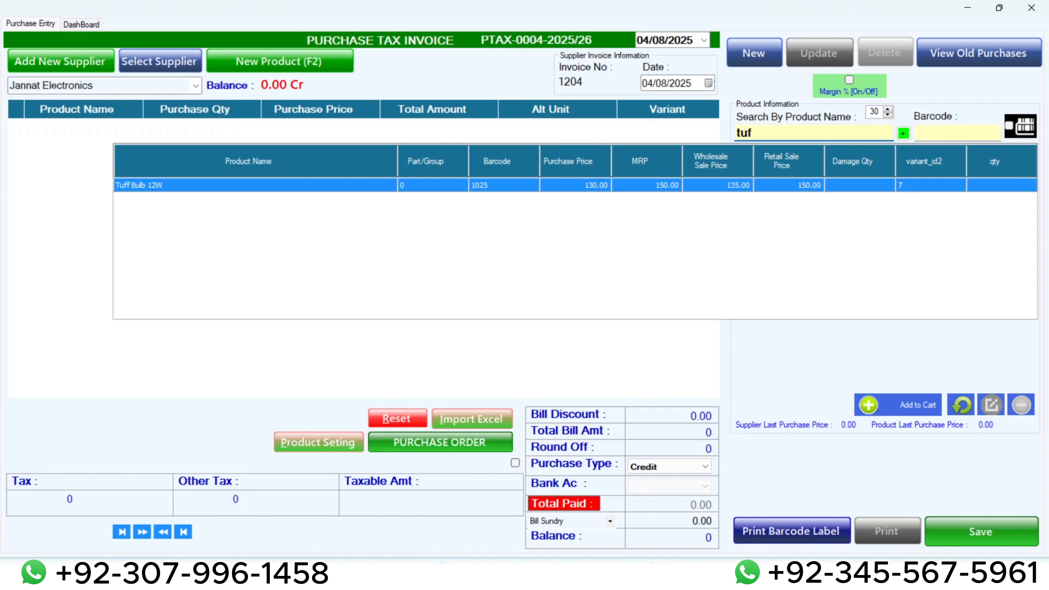
pyautogui.press('Return')
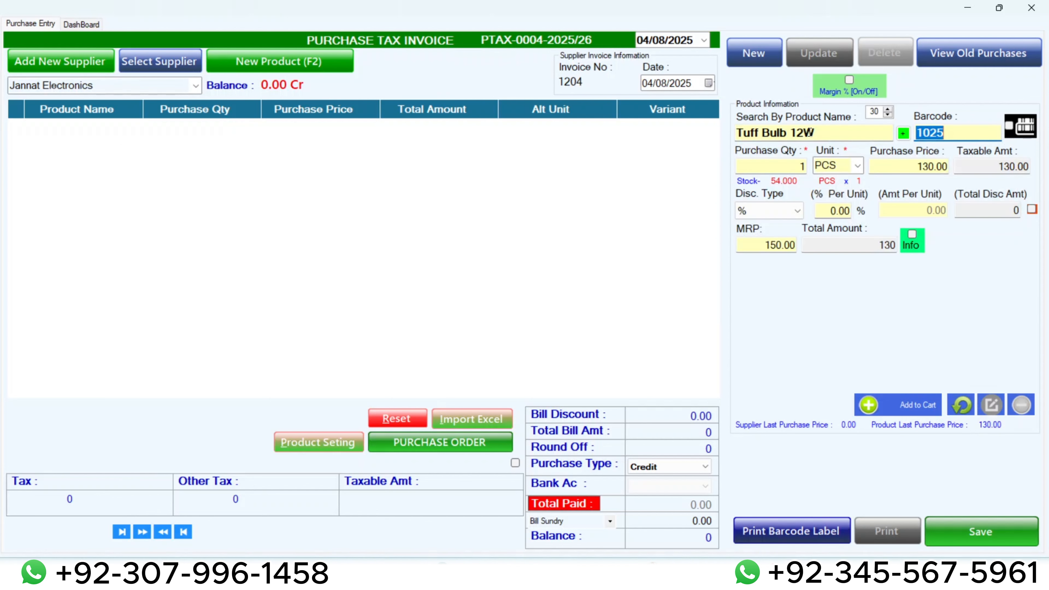
pyautogui.press('Return')
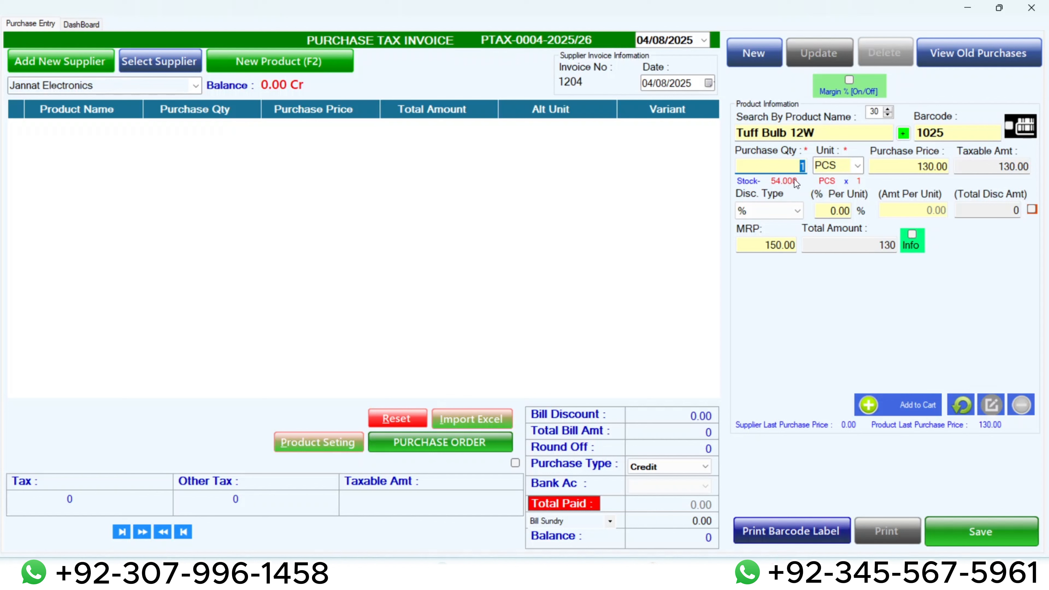
pyautogui.write('12')
# Check the bulb's purchase price and additional product information, and add the bulb to the cart.
pyautogui.click(923, 166)
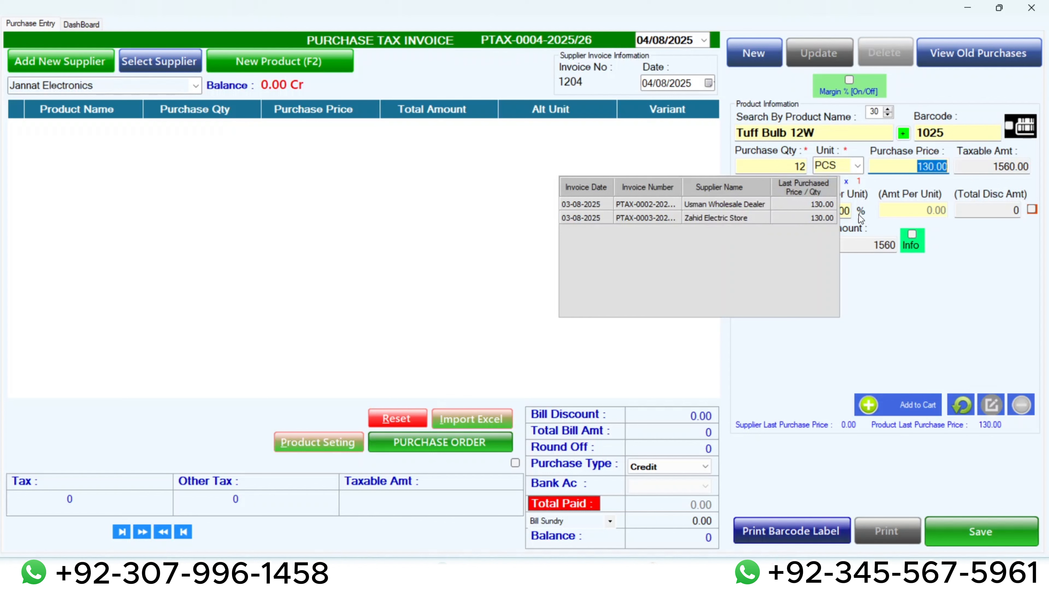
pyautogui.click(902, 170)
pyautogui.moveTo(911, 168); pyautogui.dragTo(957, 165)
pyautogui.press('Return')
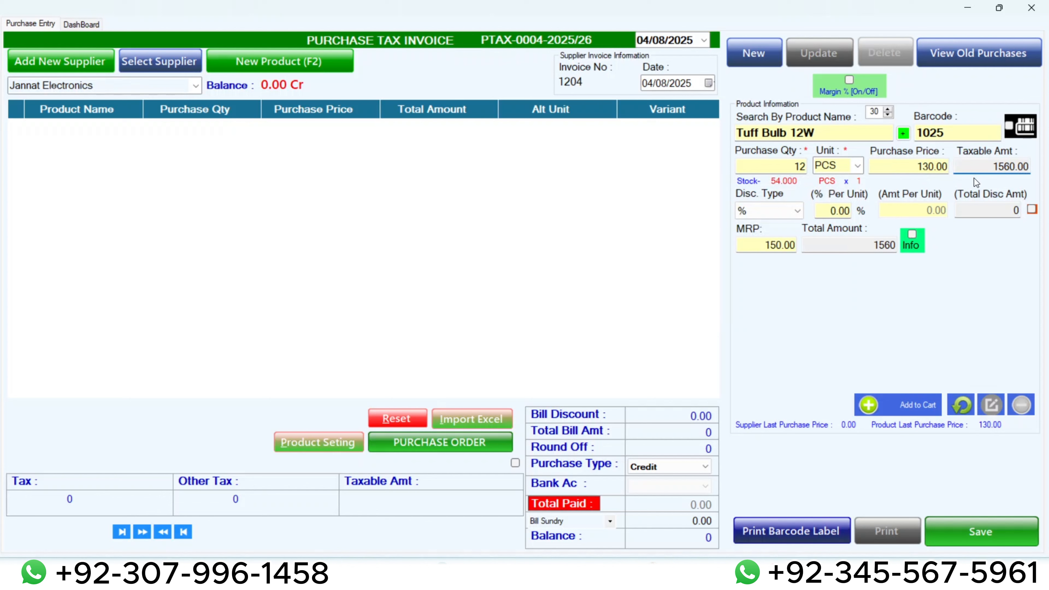
pyautogui.click(912, 235)
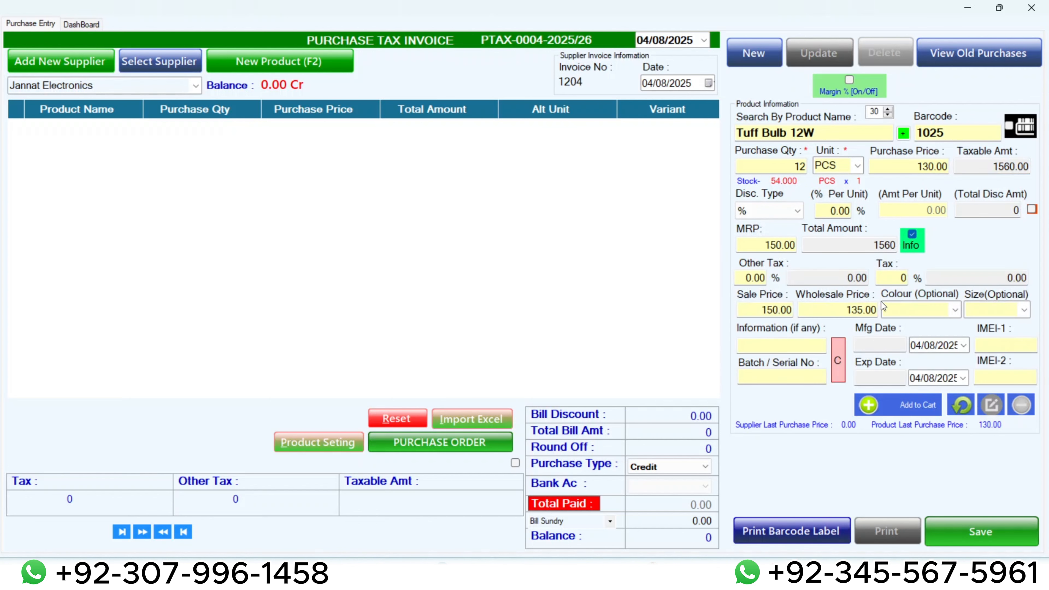
pyautogui.click(912, 234)
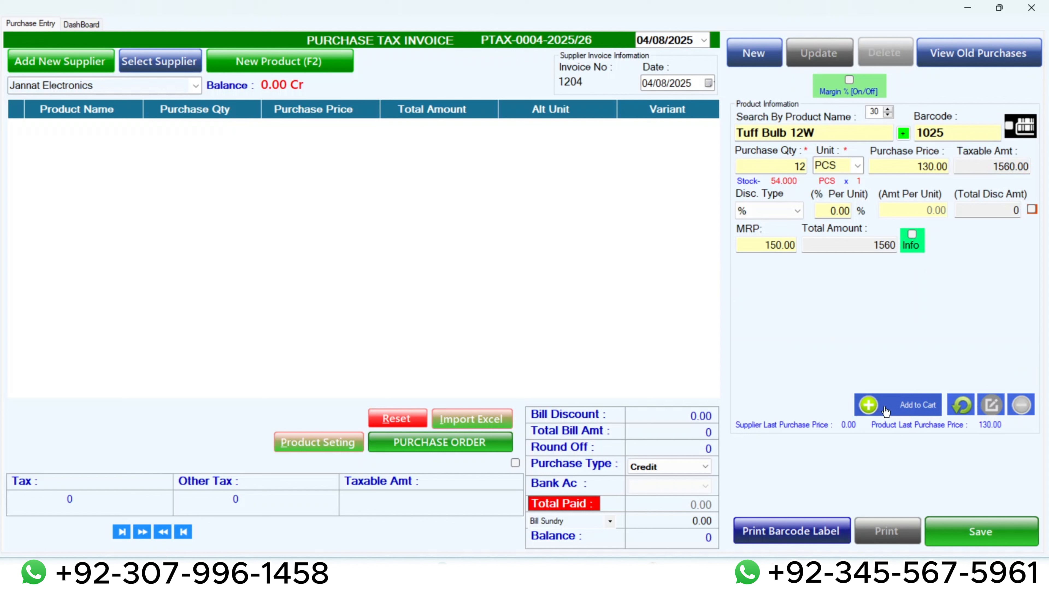
pyautogui.click(914, 407)
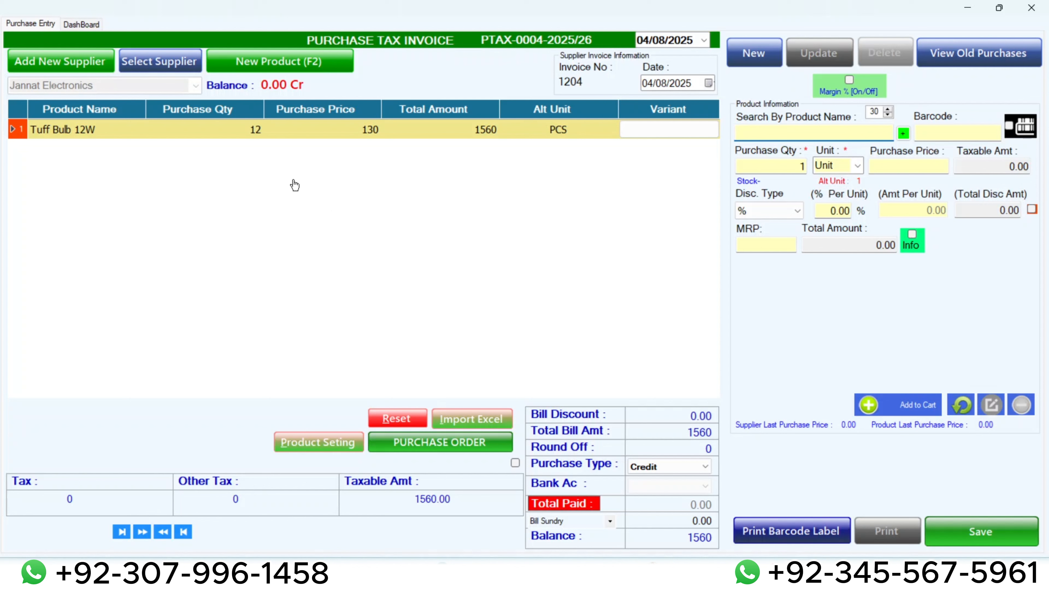
# Start a new product from the purchase invoice and name it Tuff Bulb 50W.
pyautogui.click(282, 55)
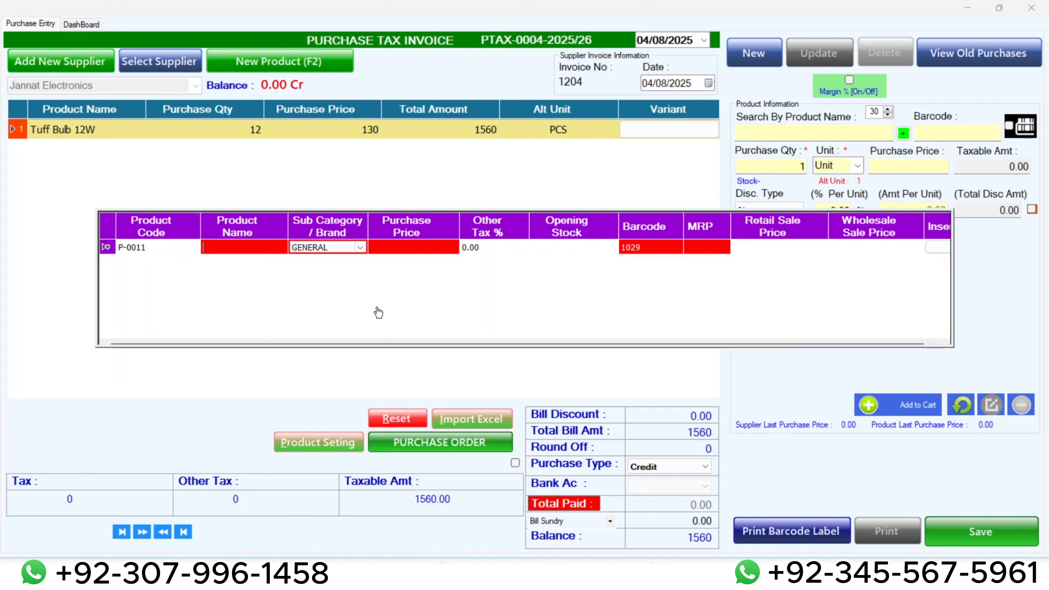
pyautogui.write('Tuff')
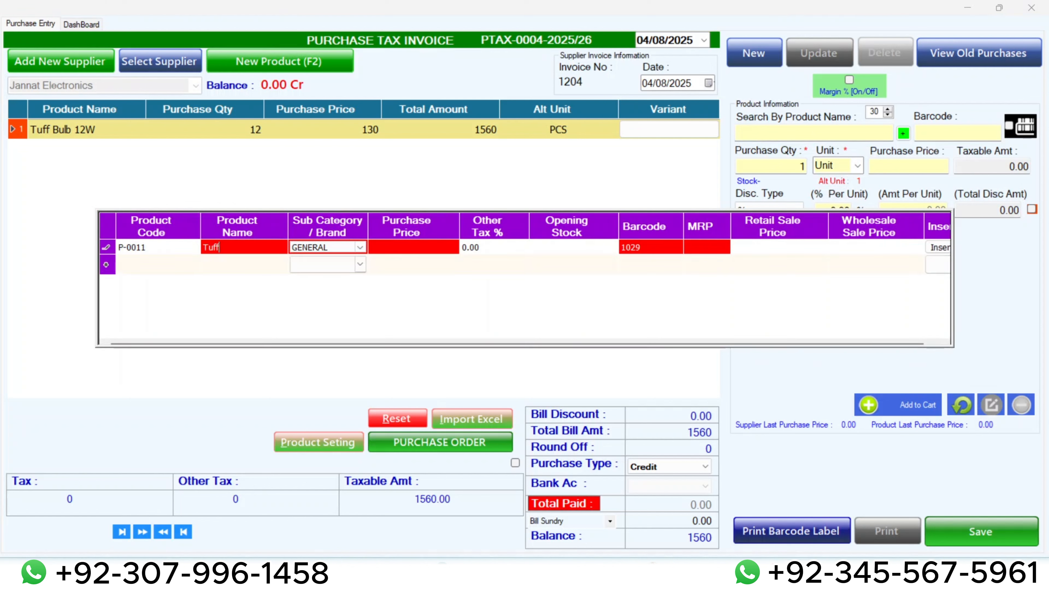
pyautogui.press('BackSpace')
pyautogui.press('BackSpace')
pyautogui.press('BackSpace')
pyautogui.press('BackSpace')
pyautogui.write('Tuff Bulb 50W')
# Set the sub category / brand of the new Tuff Bulb 50W to Electronics.
pyautogui.click(362, 248)
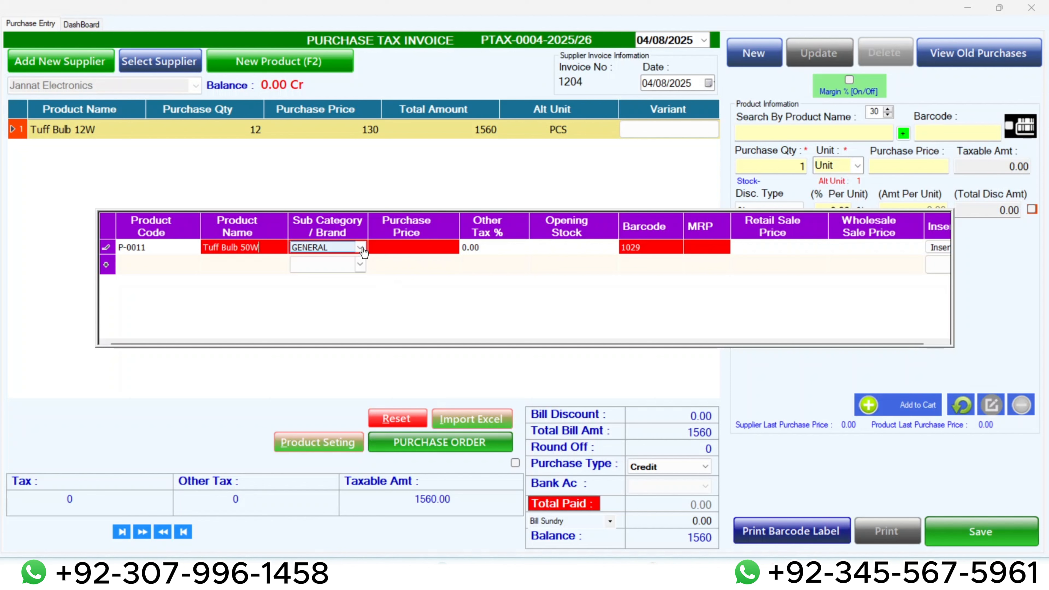
pyautogui.click(360, 248)
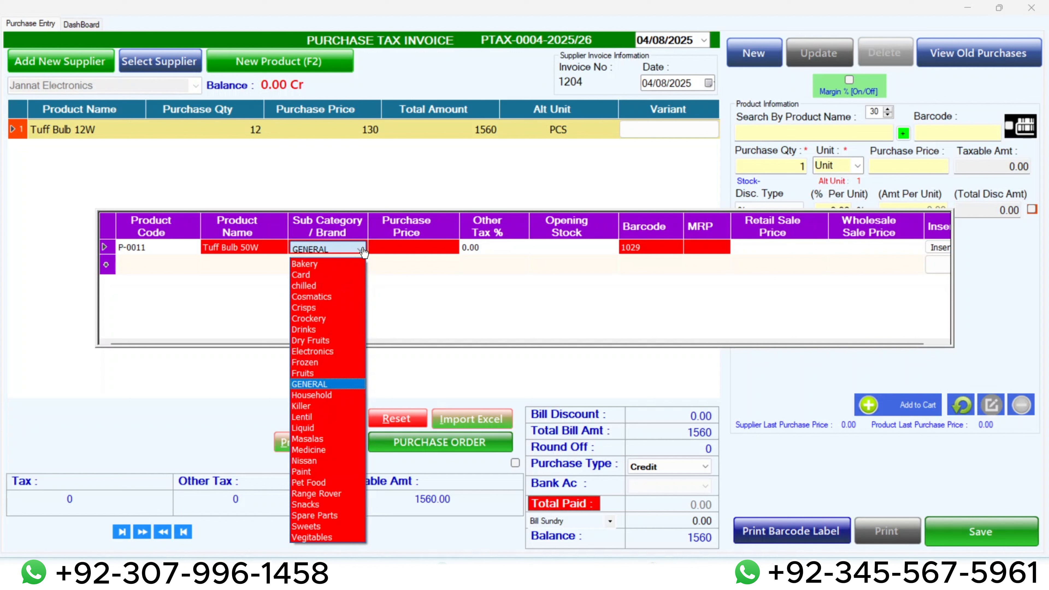
pyautogui.press('Up')
pyautogui.press('Up')
pyautogui.press('Up')
pyautogui.click(363, 250)
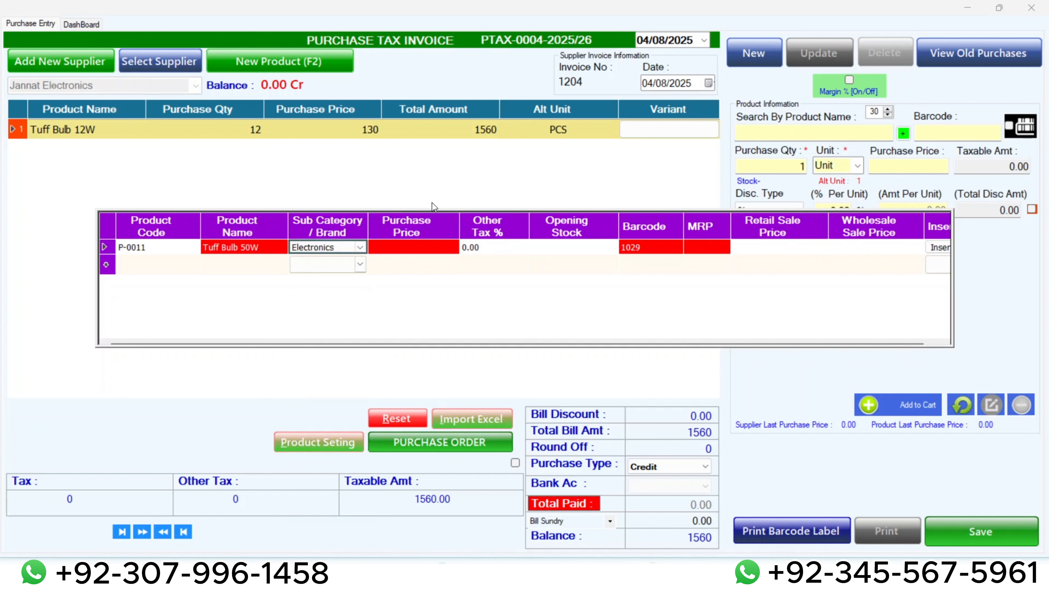
# Give the new Tuff Bulb 50W a purchase price of 250 and an opening stock of 12.
pyautogui.click(416, 247)
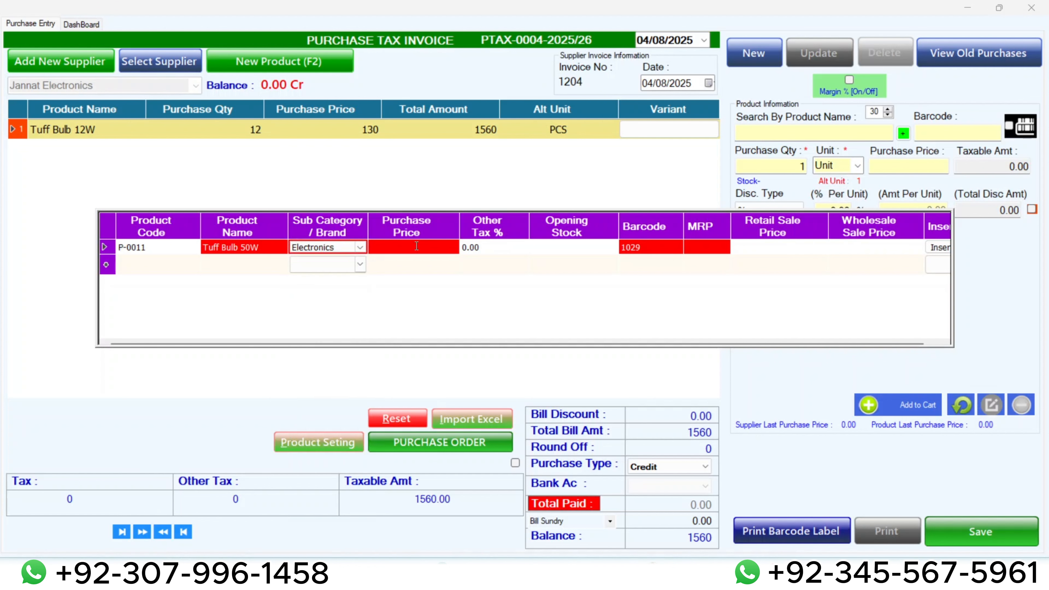
pyautogui.write('18')
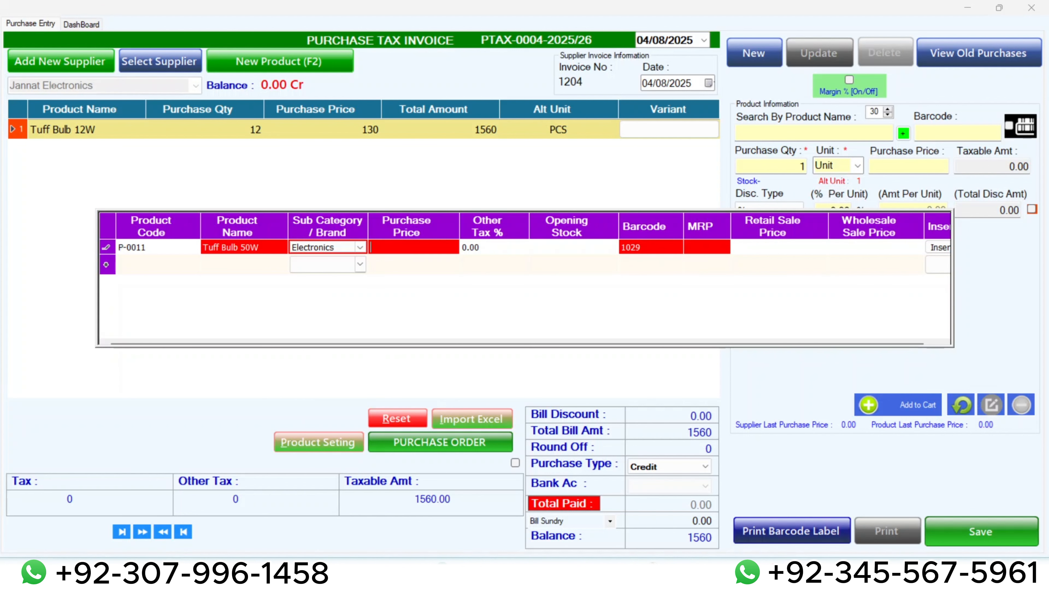
pyautogui.write('50')
pyautogui.press('Tab')
pyautogui.press('Tab')
pyautogui.write('12')
# Set both the MRP and the retail sale price of Tuff Bulb 50W to 300, keeping its generated barcode.
pyautogui.press('Tab')
pyautogui.press('F2')
pyautogui.press('Tab')
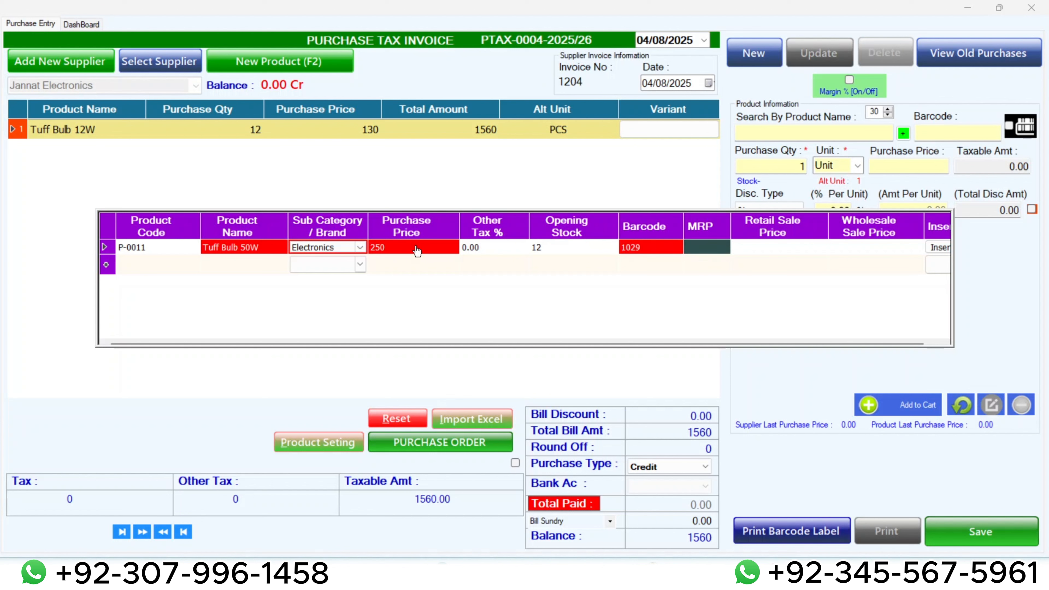
pyautogui.press('F2')
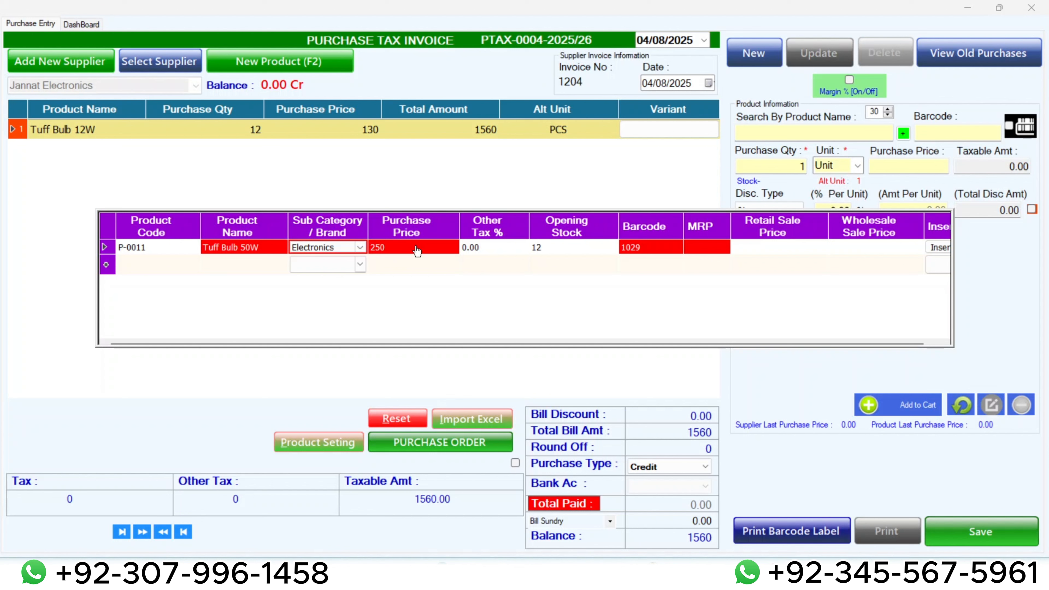
pyautogui.write('3')
pyautogui.press('Tab')
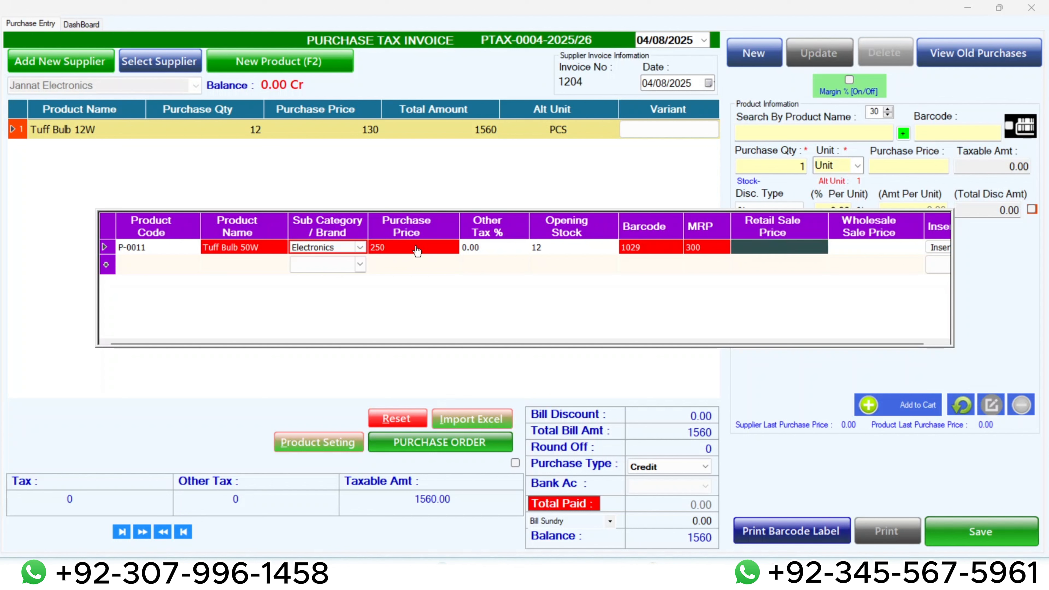
pyautogui.write('300')
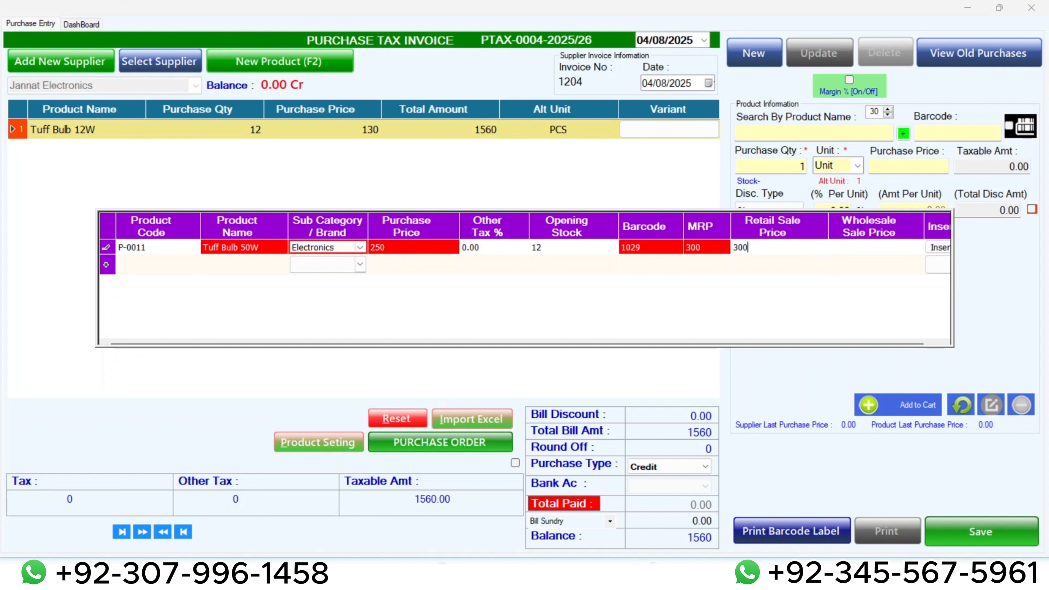
pyautogui.press('Tab')
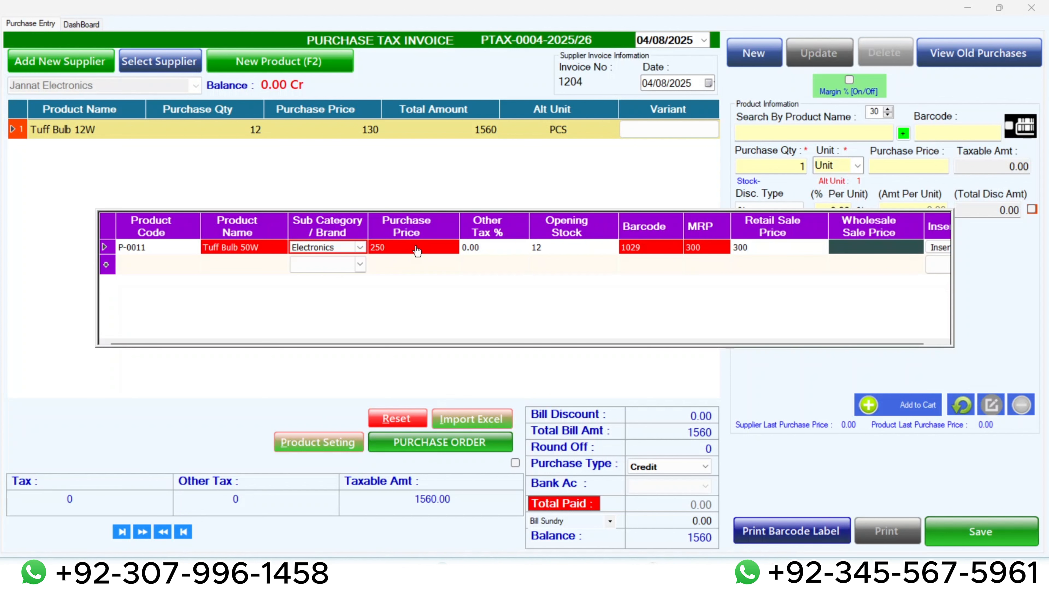
# Set the wholesale sale price of Tuff Bulb 50W to 280 and insert the new product into the purchase invoice.
pyautogui.write('280')
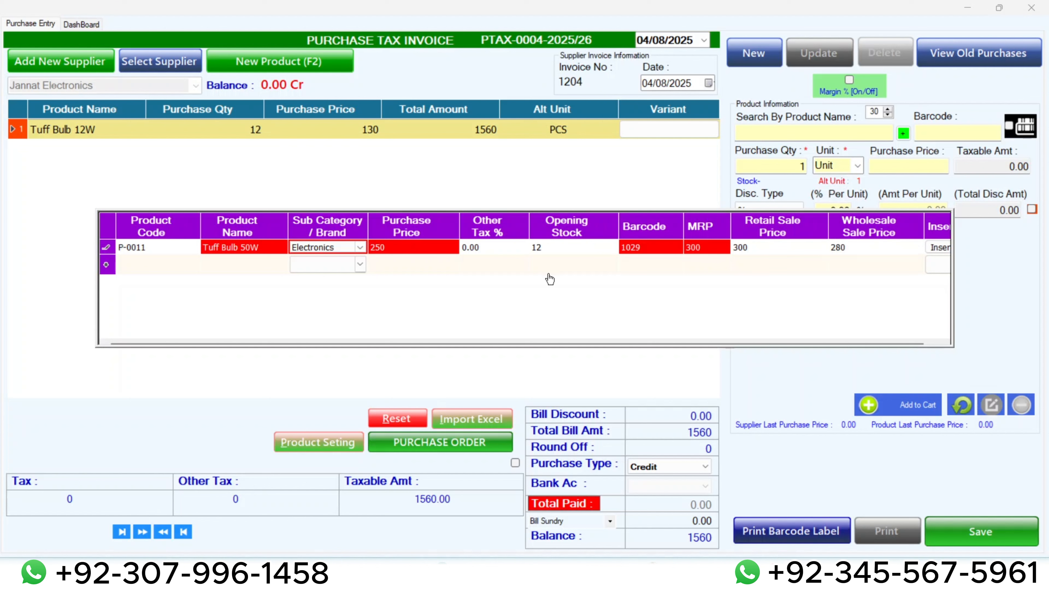
pyautogui.click(937, 247)
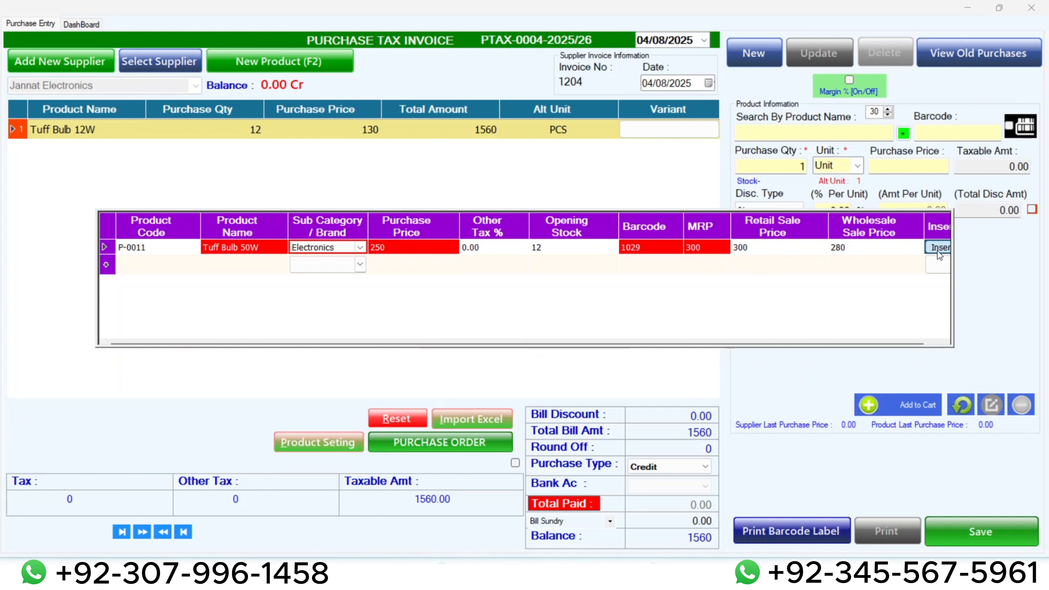
pyautogui.click(570, 335)
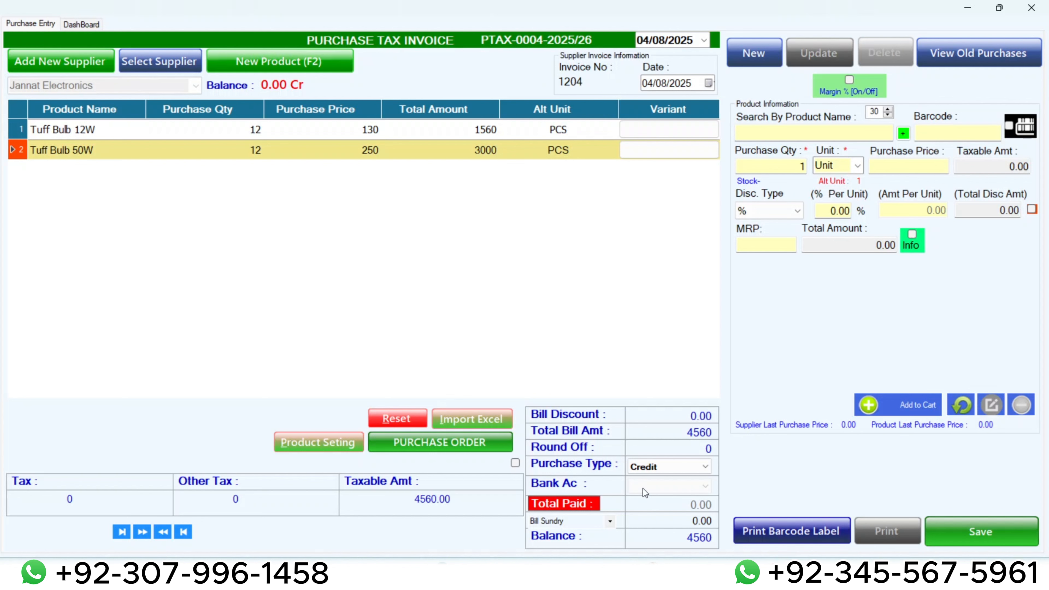
# Choose Bank as the purchase type and check which bank accounts are available for the payment.
pyautogui.click(646, 465)
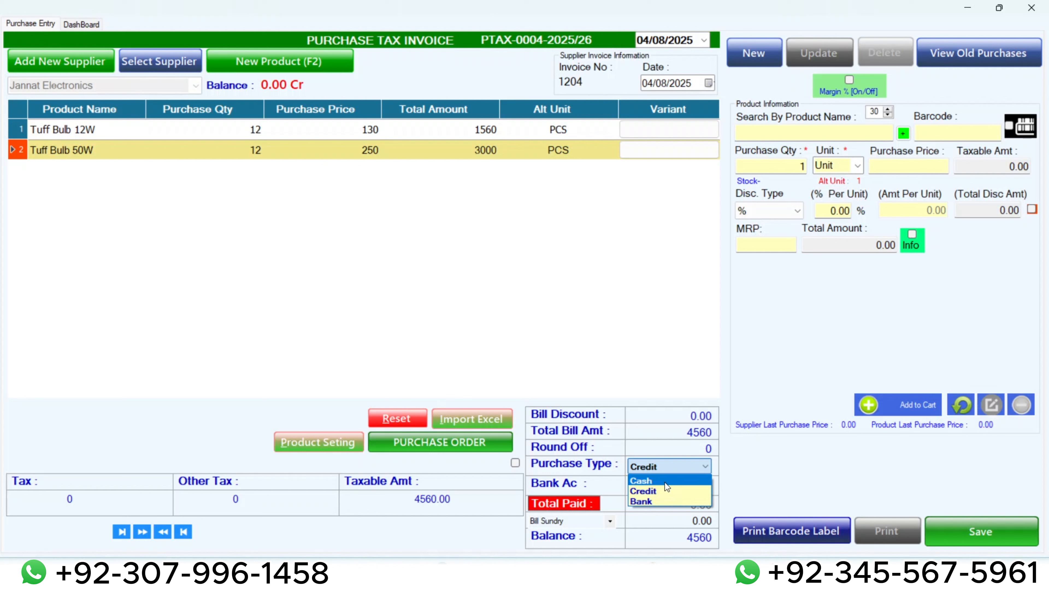
pyautogui.click(642, 498)
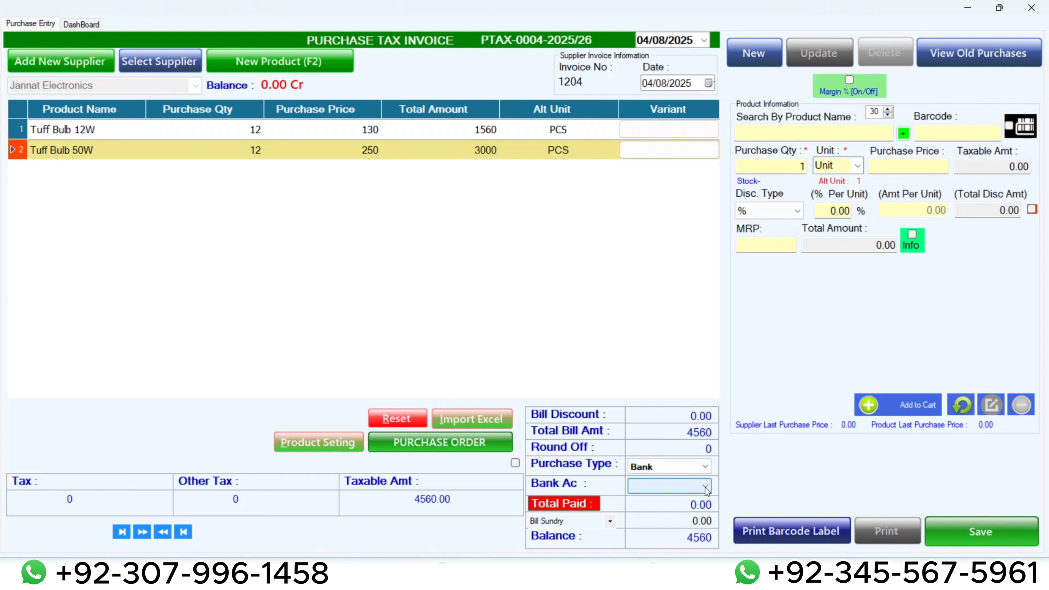
pyautogui.click(704, 486)
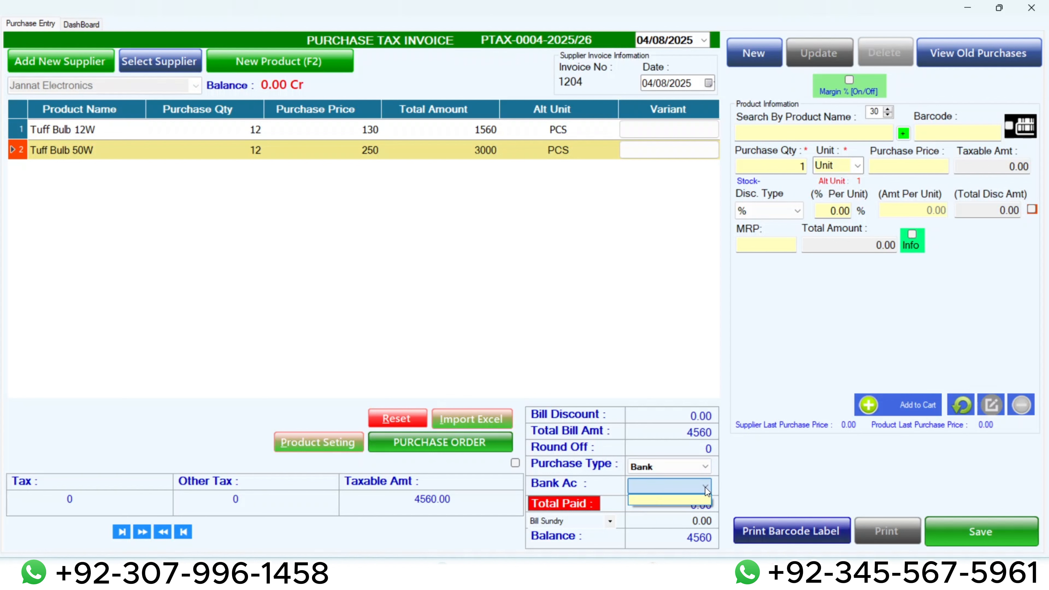
pyautogui.click(668, 499)
# Set the purchase type to Cash with a total paid of 4560, then save and close the purchase invoice.
pyautogui.click(655, 470)
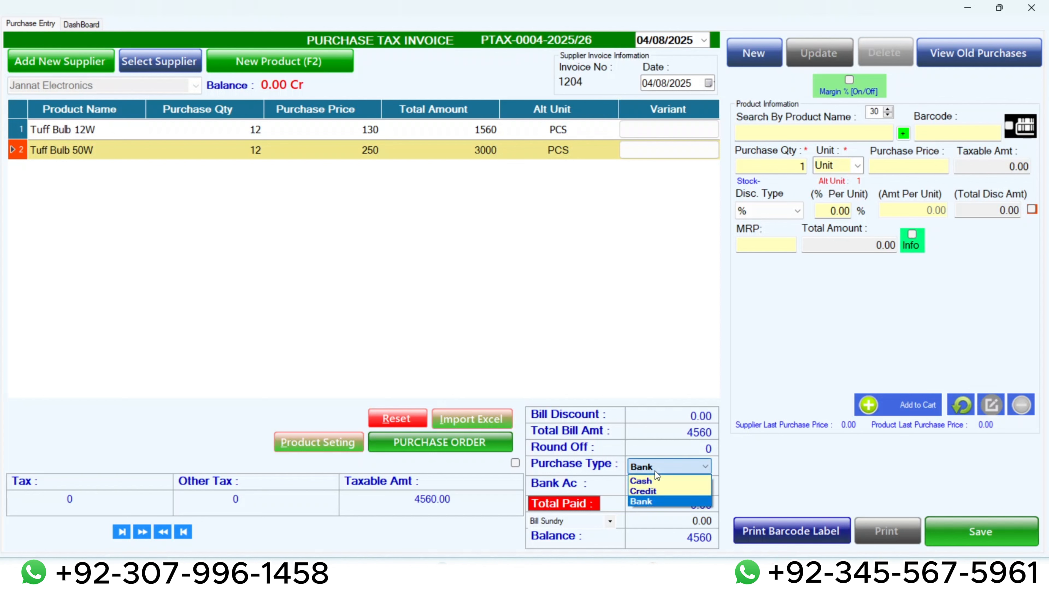
pyautogui.click(650, 481)
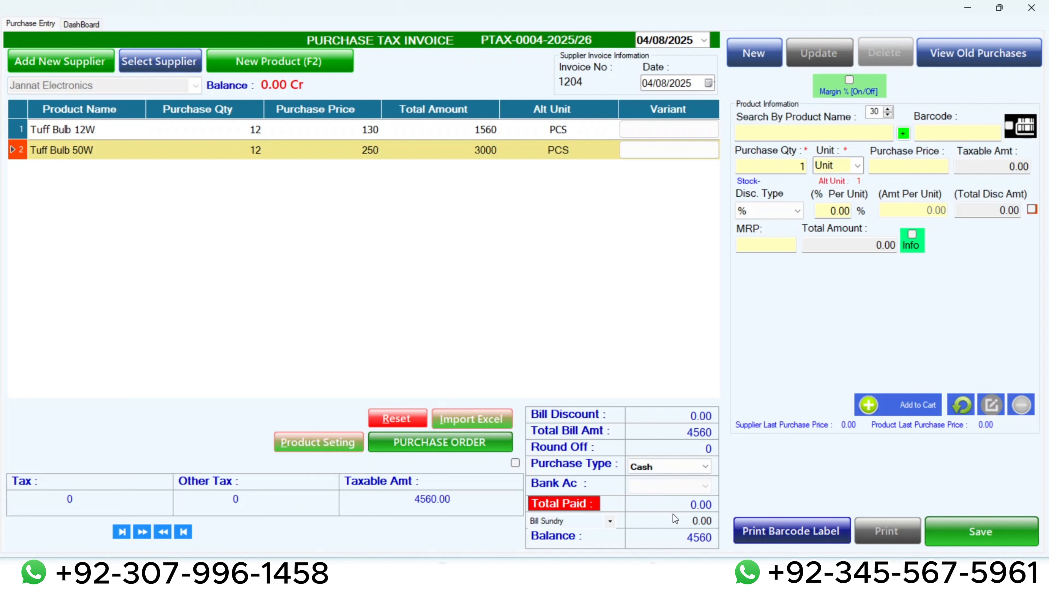
pyautogui.moveTo(674, 500); pyautogui.dragTo(721, 498)
pyautogui.write('4560')
pyautogui.click(968, 528)
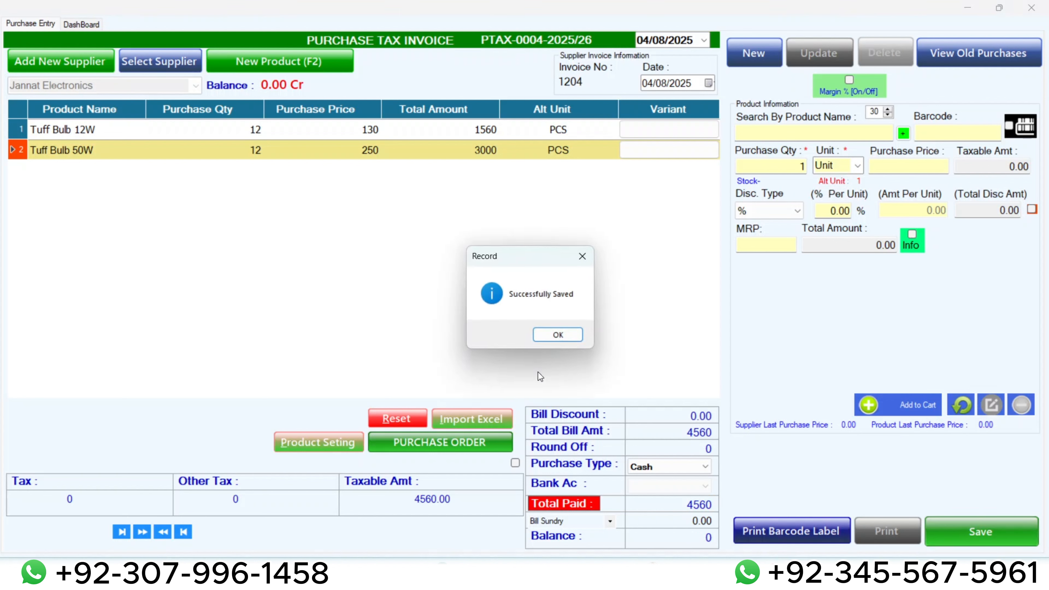
pyautogui.click(553, 336)
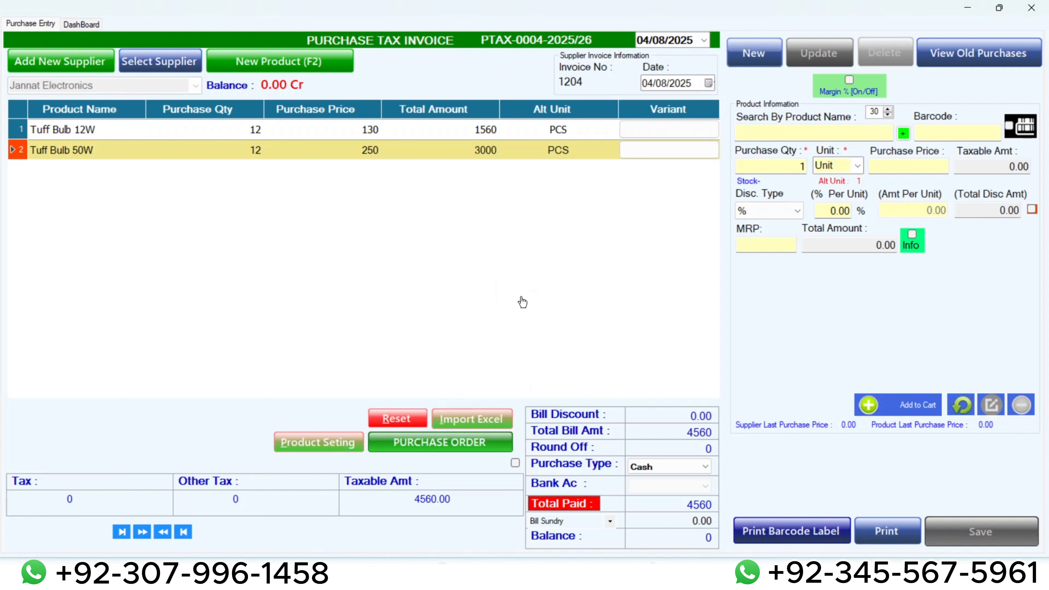
pyautogui.click(1030, 8)
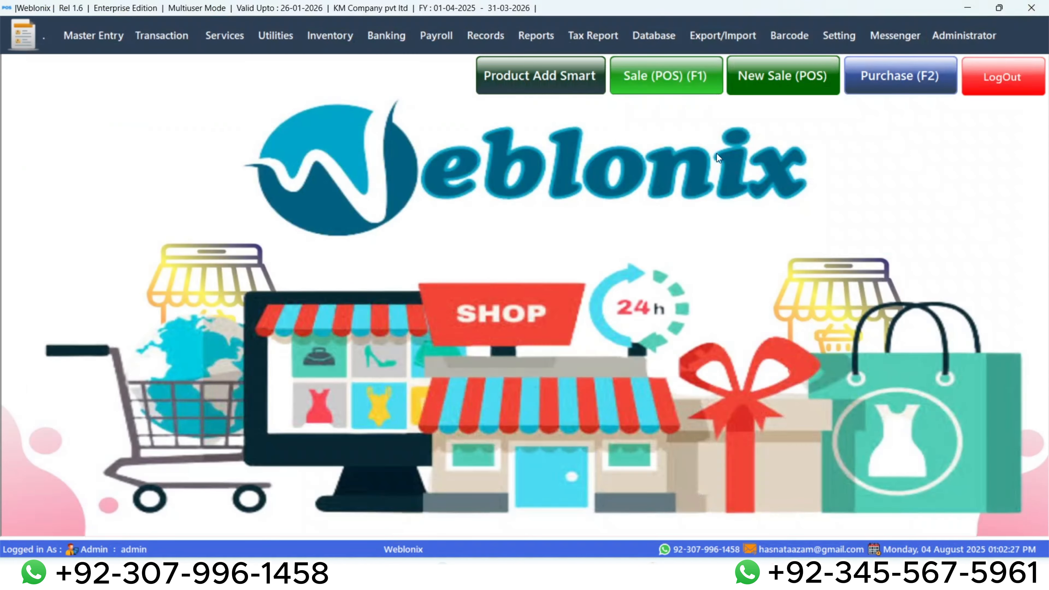
# List the old purchases, open the saved Jannat Electronics invoice to review it, and close it.
pyautogui.click(916, 83)
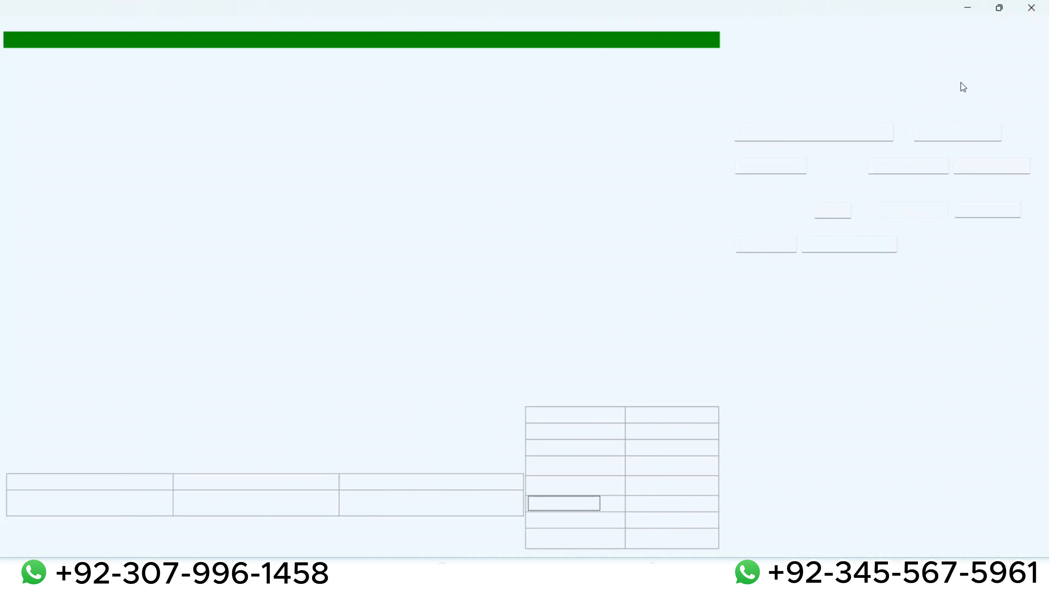
pyautogui.click(985, 51)
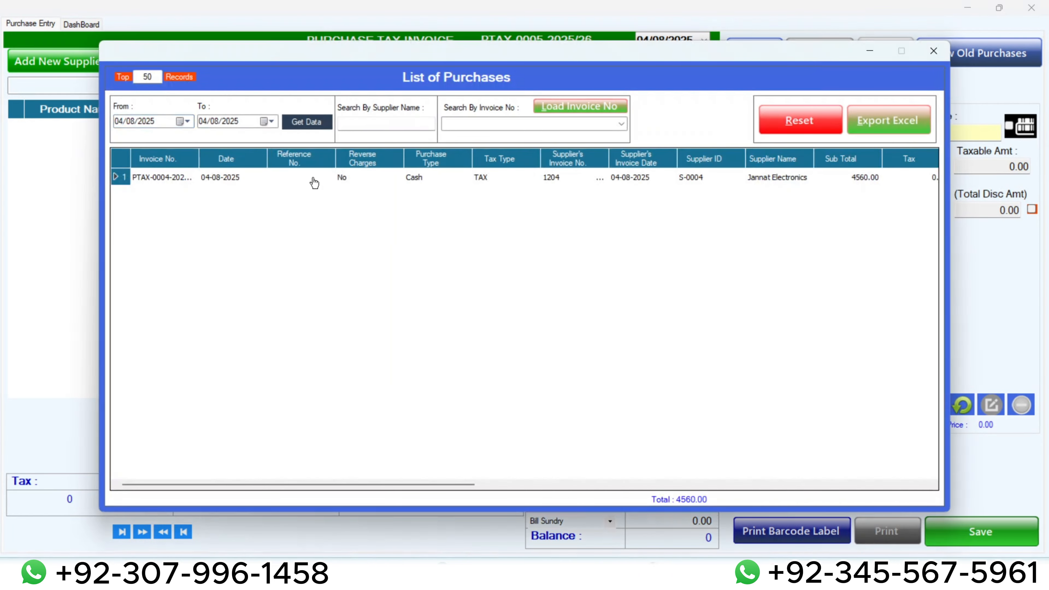
pyautogui.doubleClick(312, 178)
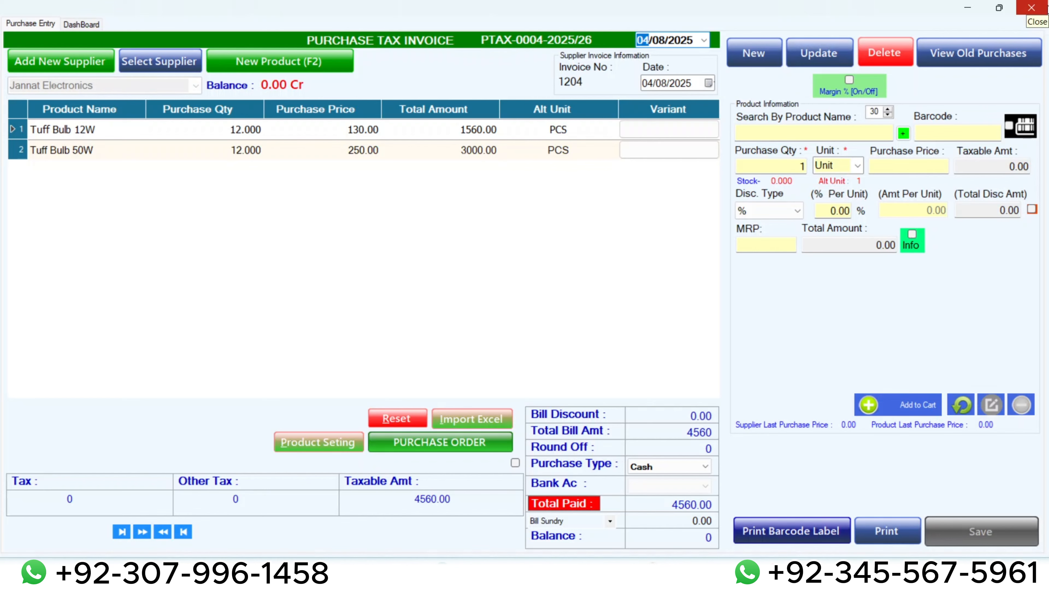
pyautogui.click(1031, 8)
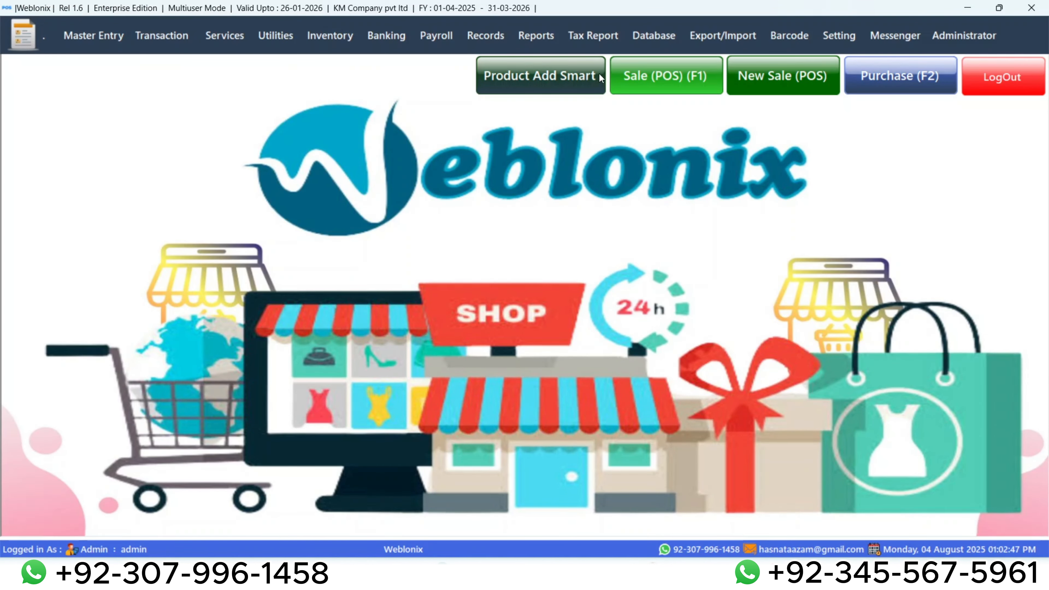
pyautogui.click(546, 49)
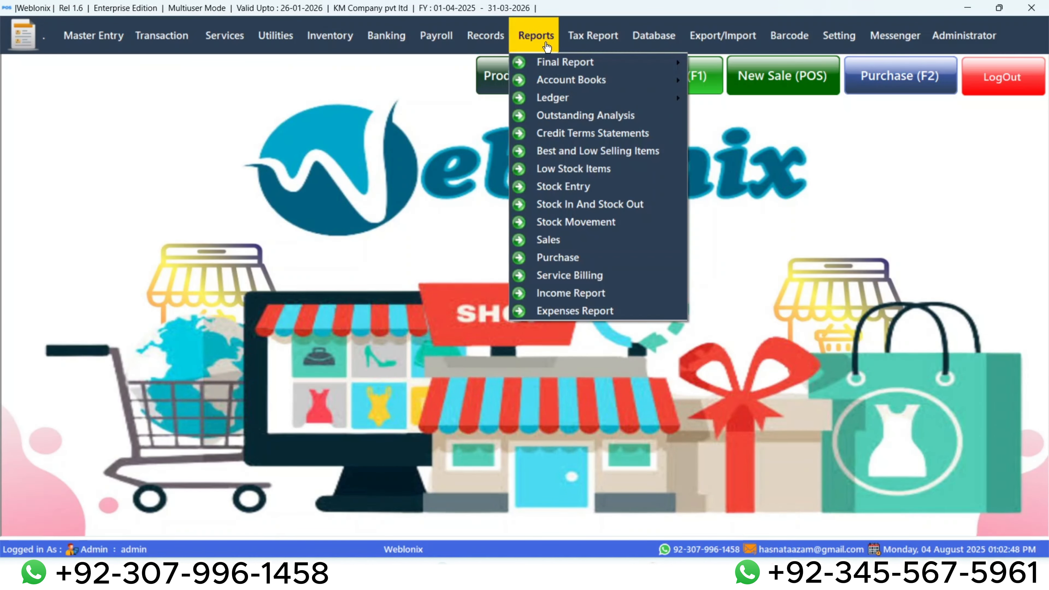
pyautogui.click(549, 189)
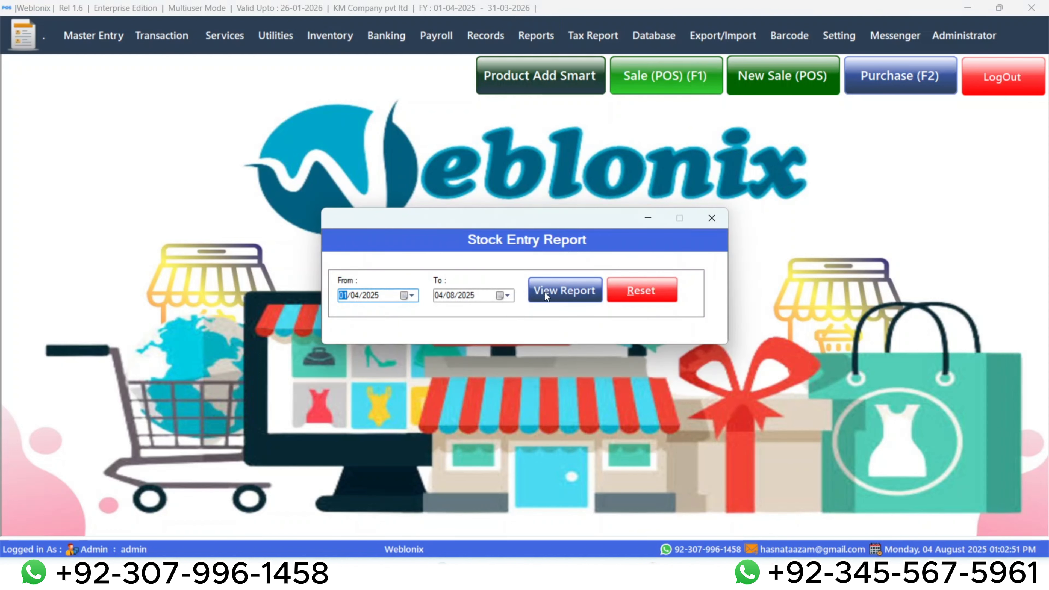
pyautogui.click(545, 292)
pyautogui.click(559, 334)
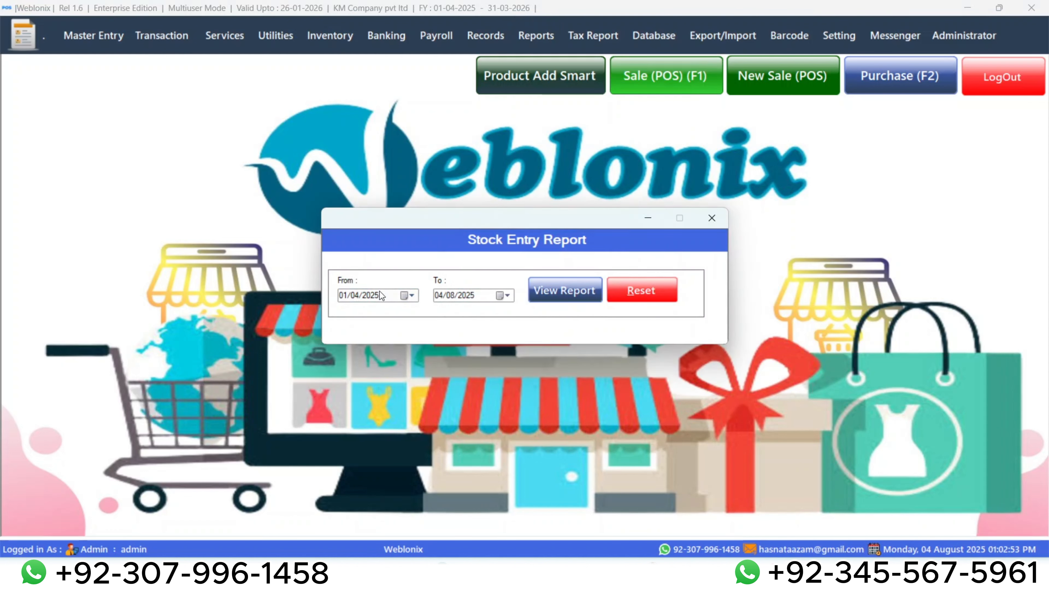
pyautogui.click(411, 295)
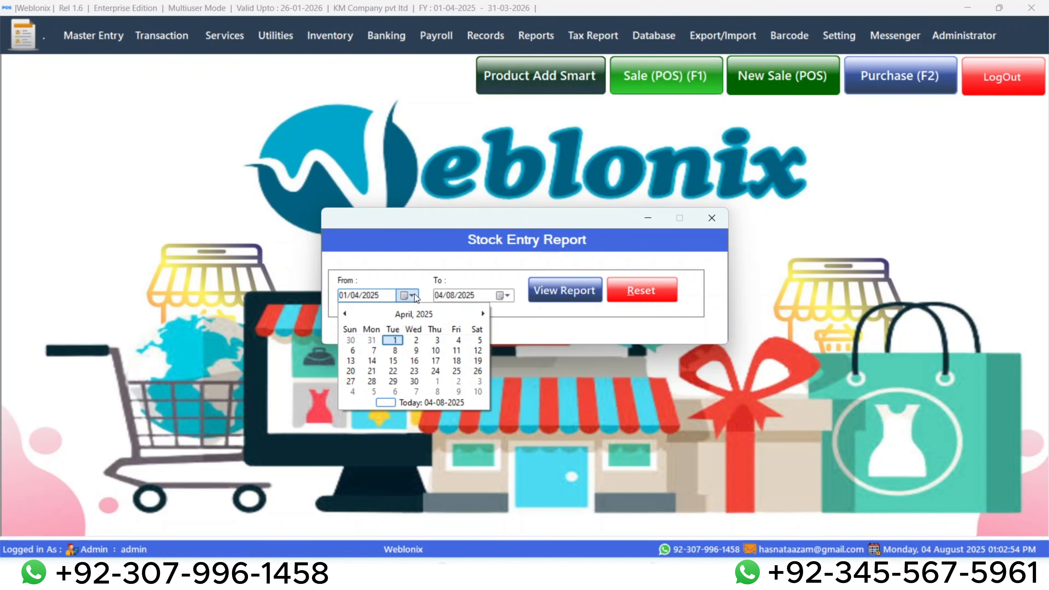
pyautogui.click(712, 221)
pyautogui.click(713, 219)
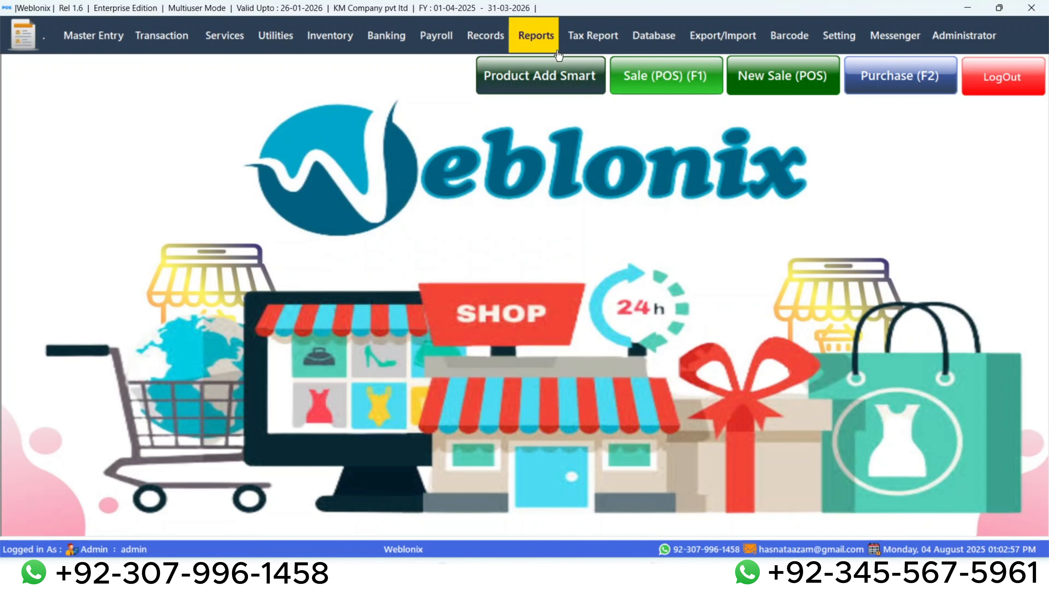
# Load all records in Stock In Hand and examine the quantities, prices and other details of the two Tuff Bulb products.
pyautogui.click(475, 34)
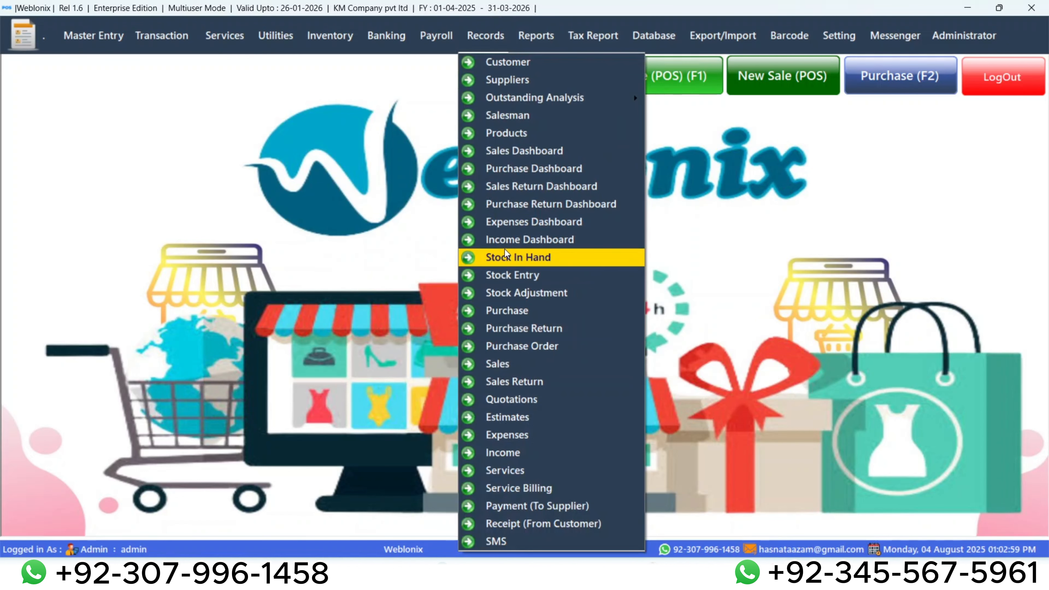
pyautogui.click(504, 256)
pyautogui.click(867, 133)
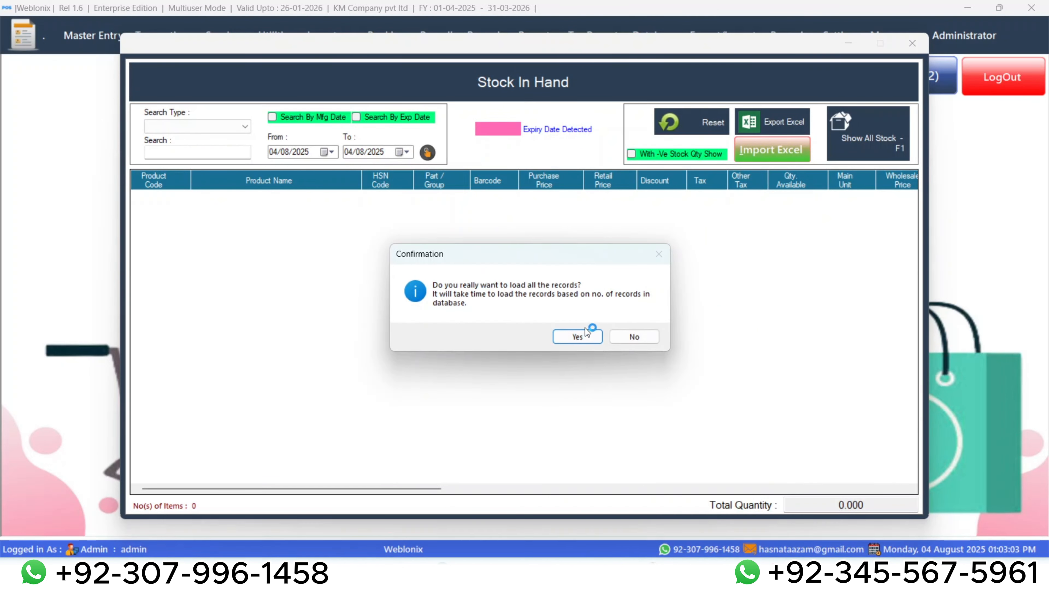
pyautogui.click(583, 335)
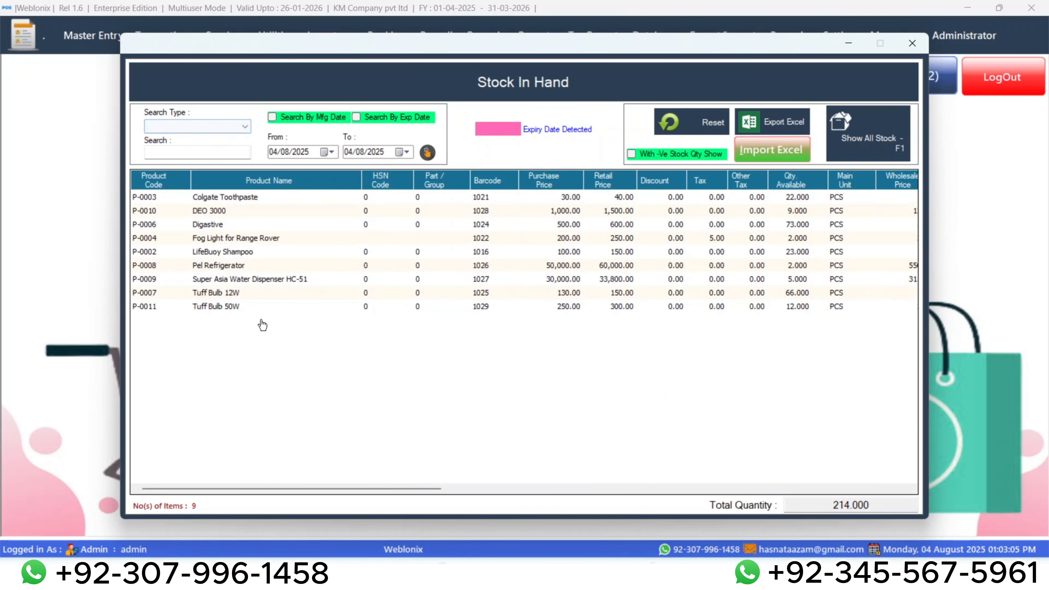
pyautogui.click(219, 295)
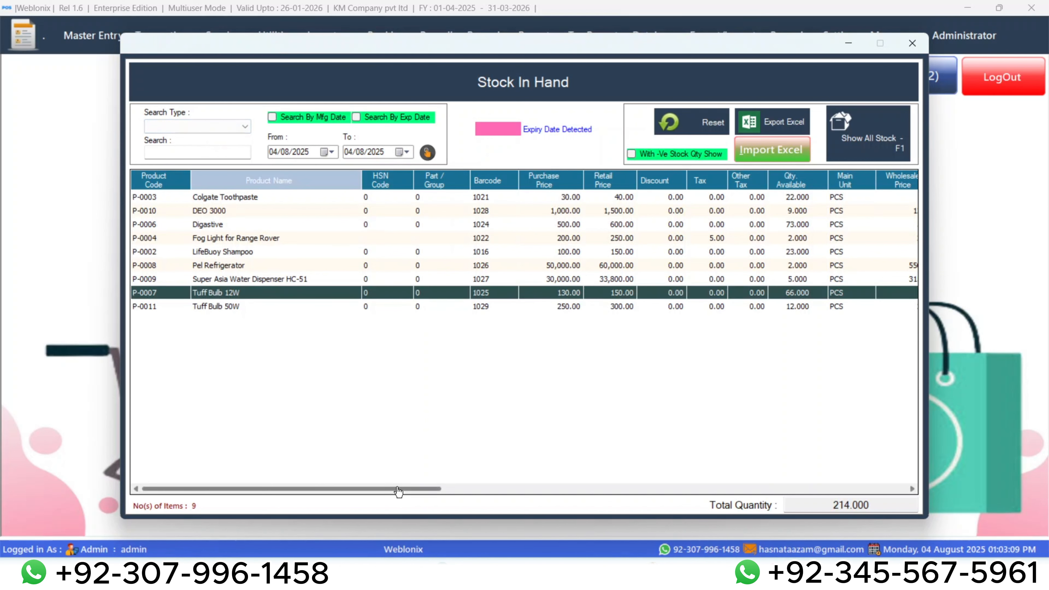
pyautogui.moveTo(393, 492); pyautogui.dragTo(708, 463)
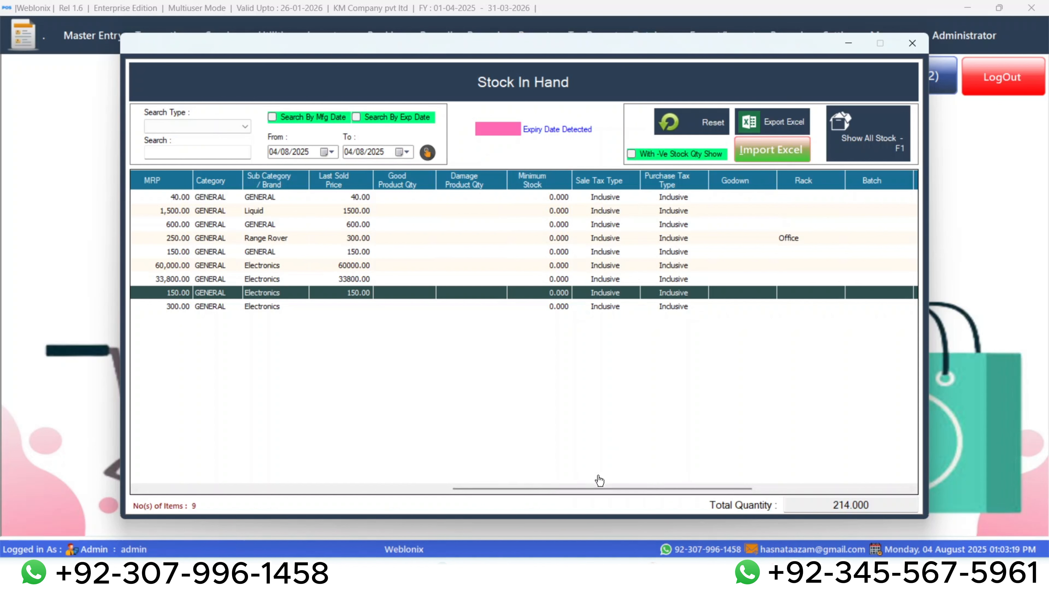
pyautogui.moveTo(599, 488); pyautogui.dragTo(461, 465)
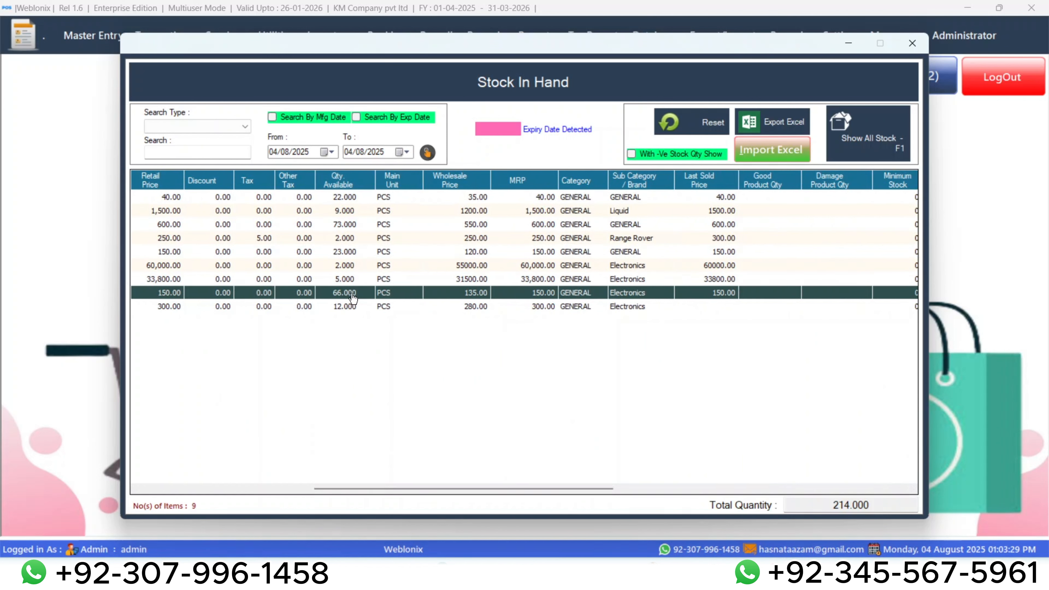
# Examine the available quantity and product details of Tuff Bulb 50W in Stock In Hand, and close the stock list.
pyautogui.click(350, 308)
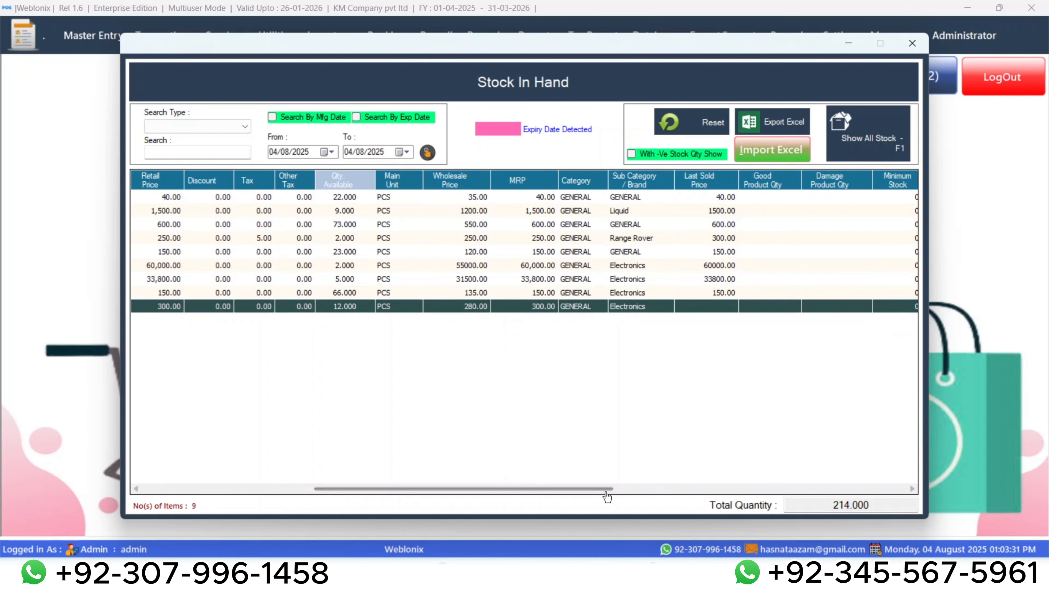
pyautogui.moveTo(604, 489); pyautogui.dragTo(419, 480)
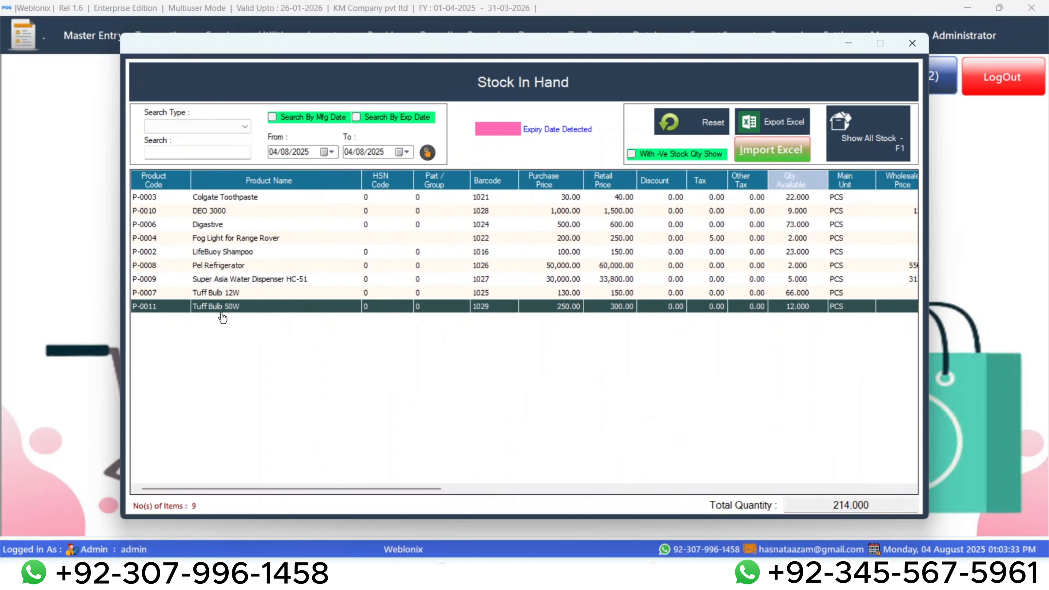
pyautogui.click(900, 43)
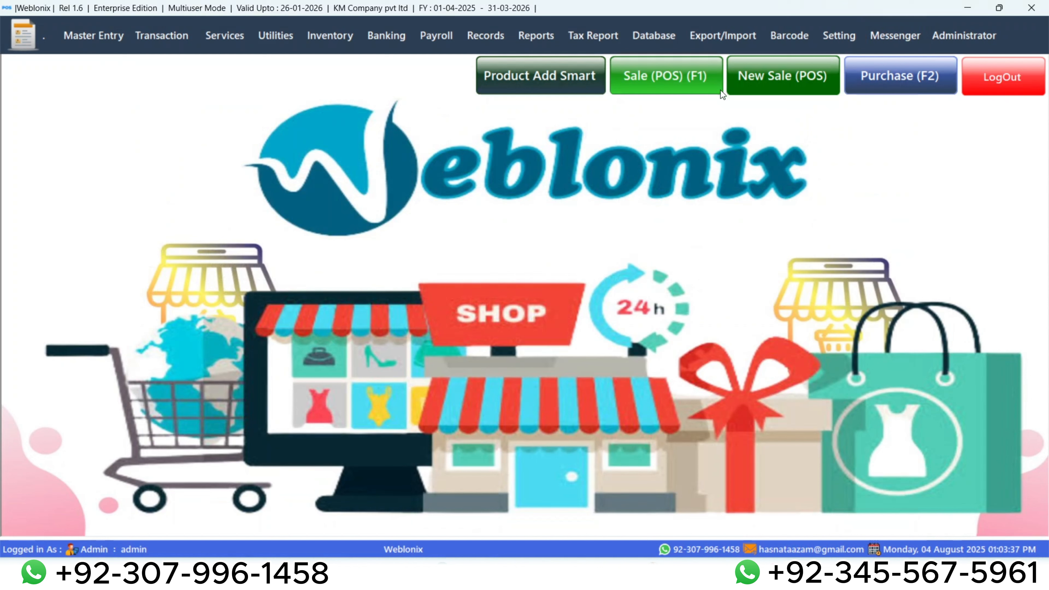
# Open the POS sale screen, and view and close the blank customer entry form.
pyautogui.click(94, 36)
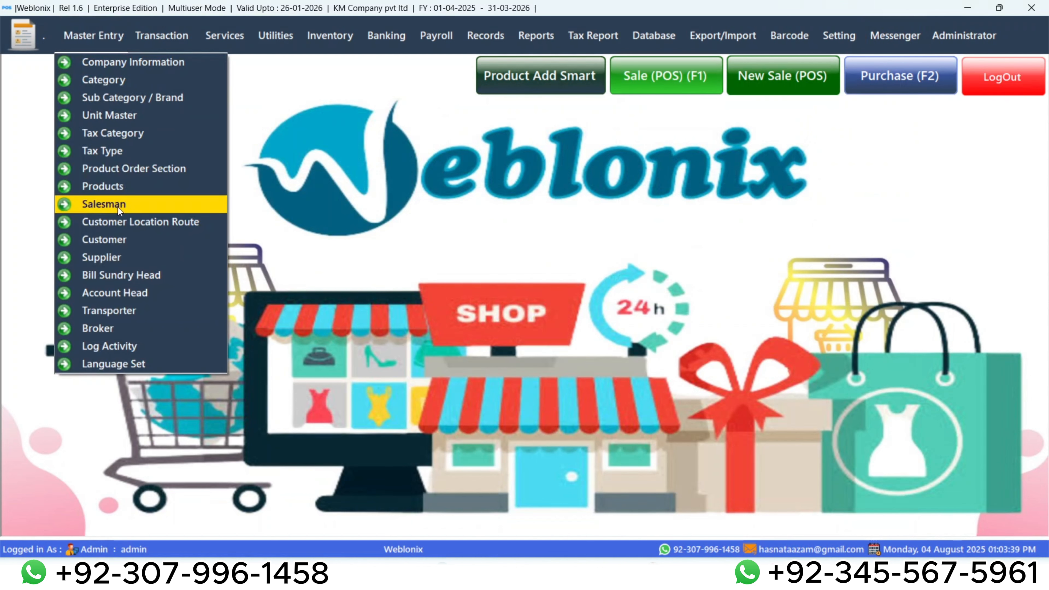
pyautogui.click(374, 210)
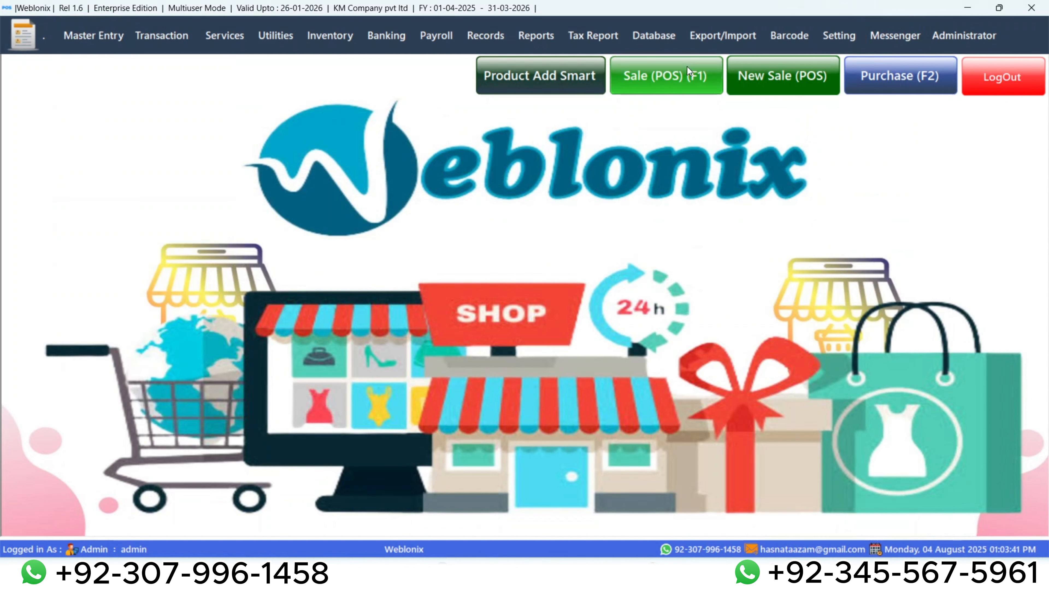
pyautogui.click(669, 77)
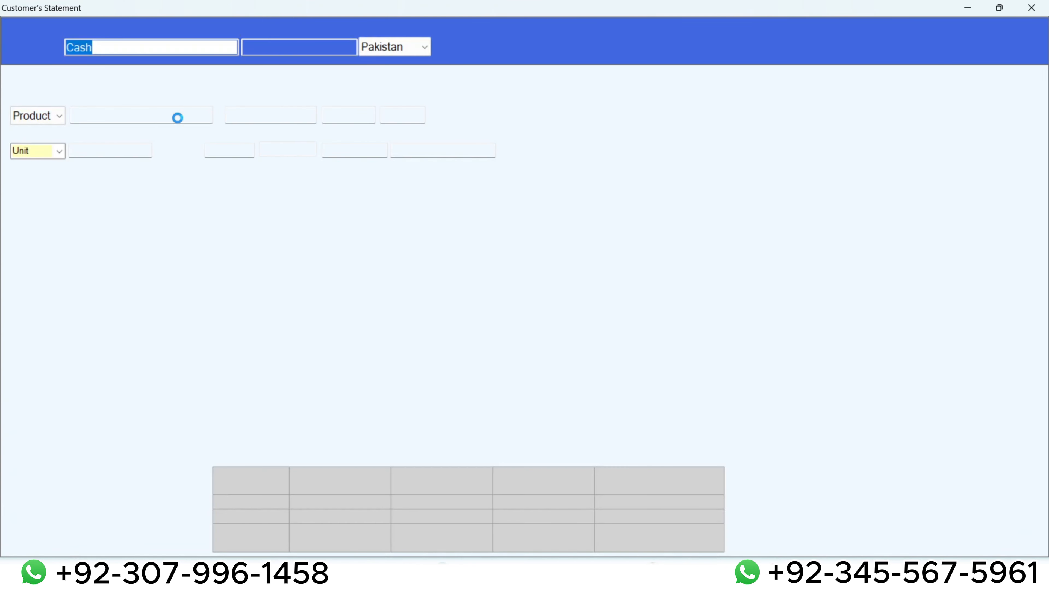
pyautogui.click(23, 43)
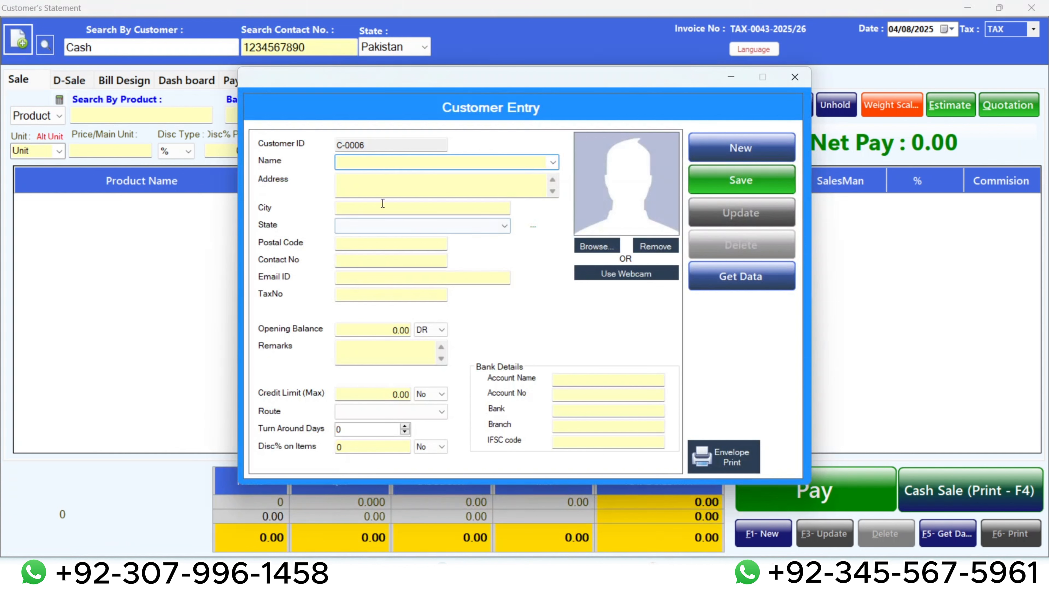
pyautogui.click(794, 77)
# Replace the Cash customer on the sale with the new customer's name and open the quick customer entry.
pyautogui.click(134, 45)
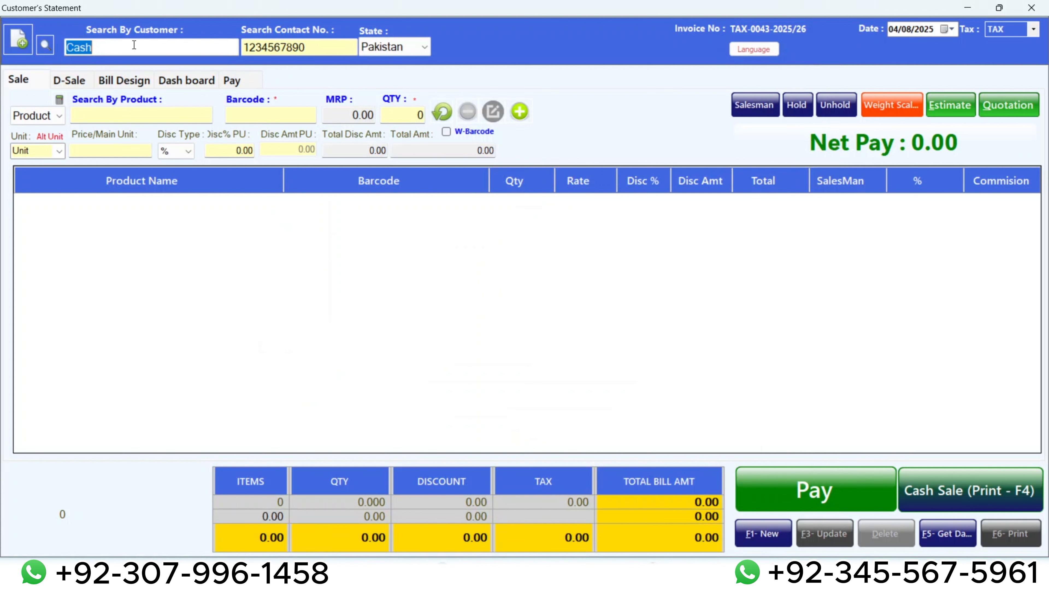
pyautogui.write('Usm')
pyautogui.press('BackSpace')
pyautogui.press('BackSpace')
pyautogui.write('sm')
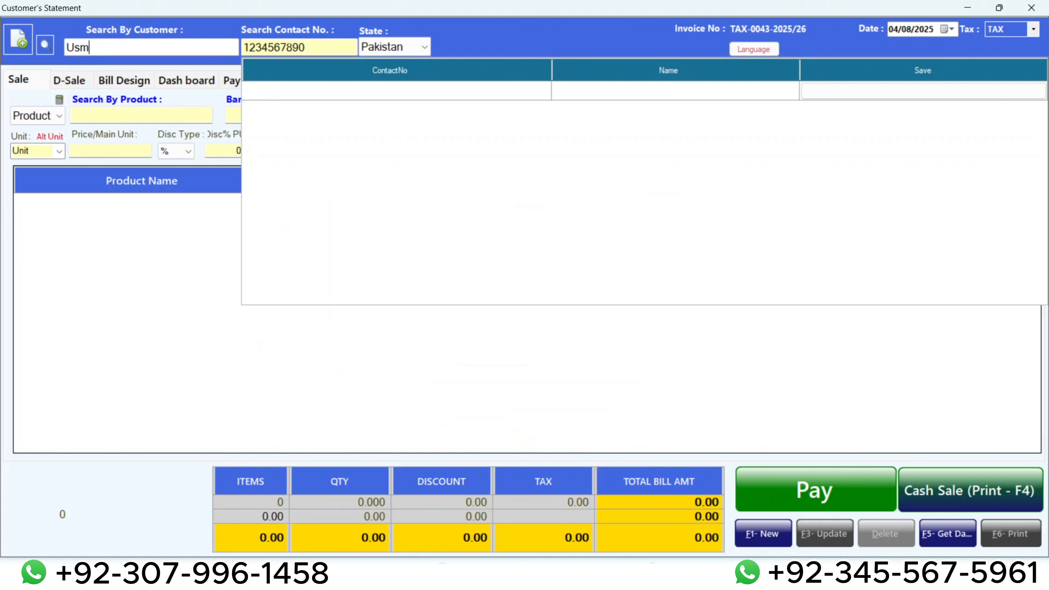
pyautogui.write('an')
pyautogui.press('Return')
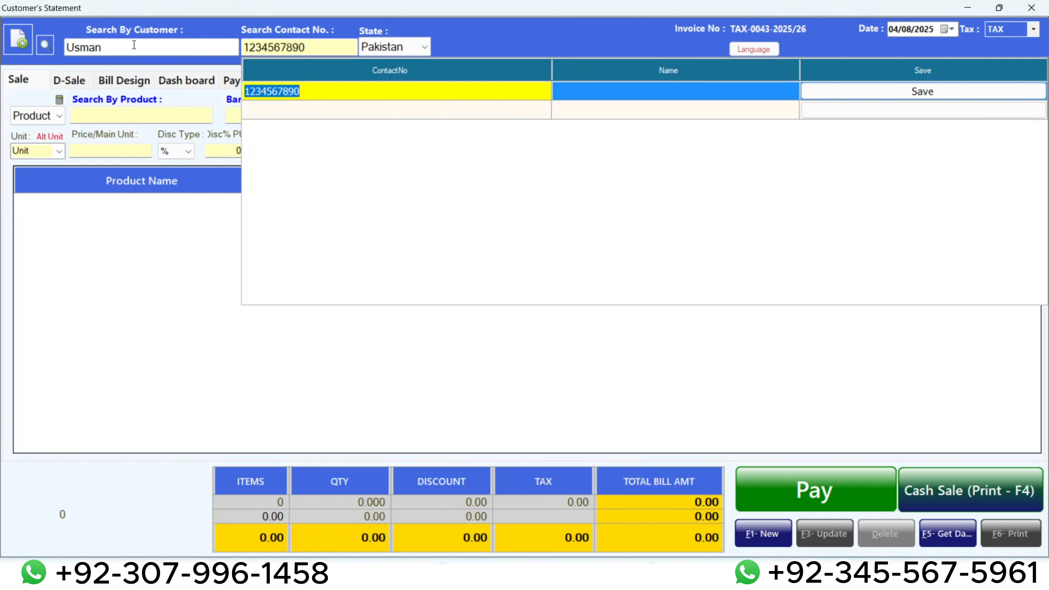
# Fill in the new customer's contact number and name, and save the customer record.
pyautogui.write('12345655855')
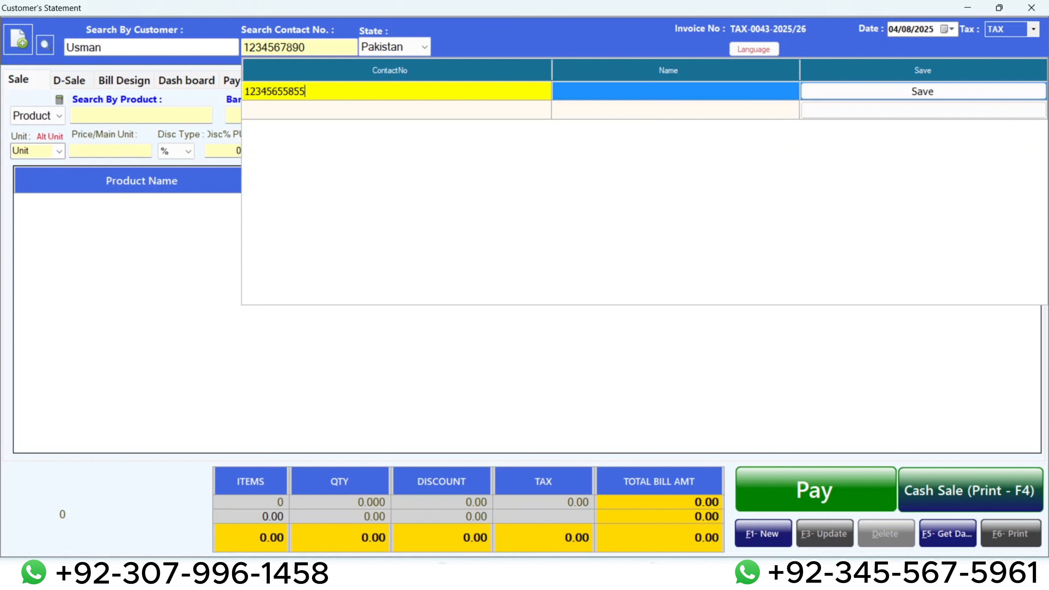
pyautogui.press('Tab')
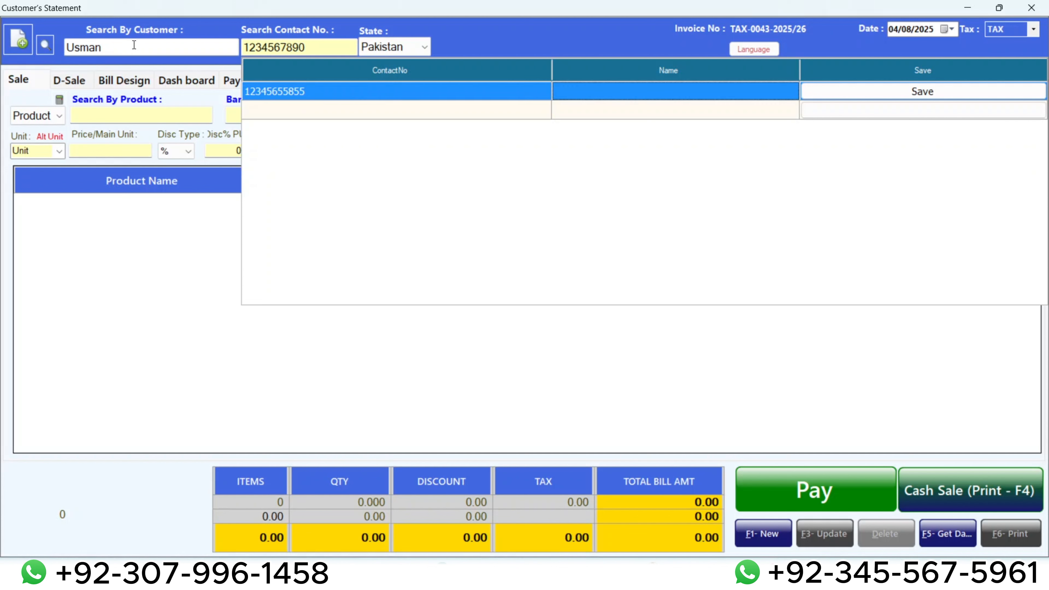
pyautogui.write('Usman')
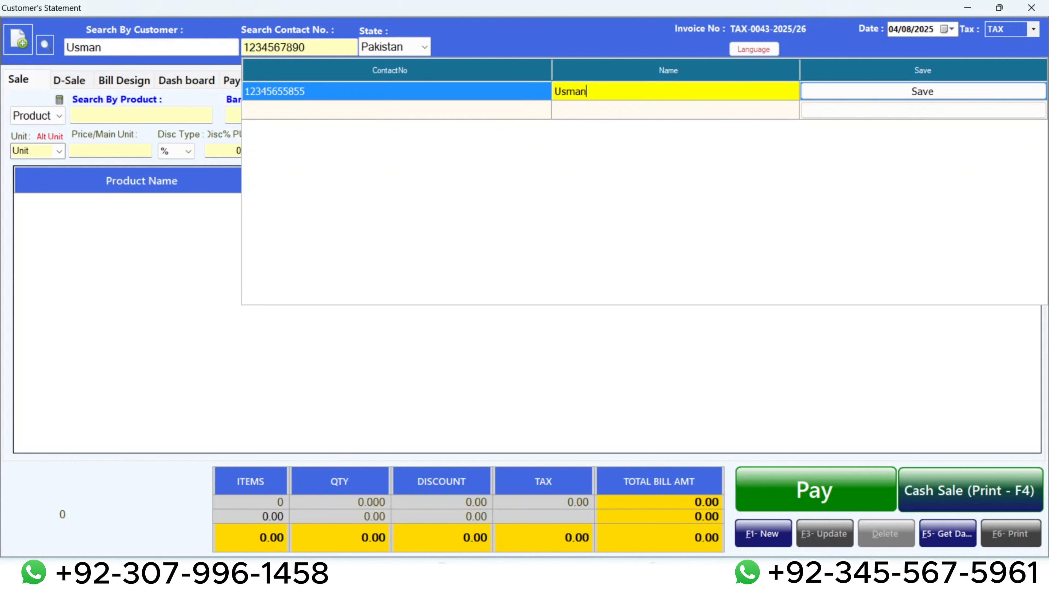
pyautogui.press('Tab')
pyautogui.press('Return')
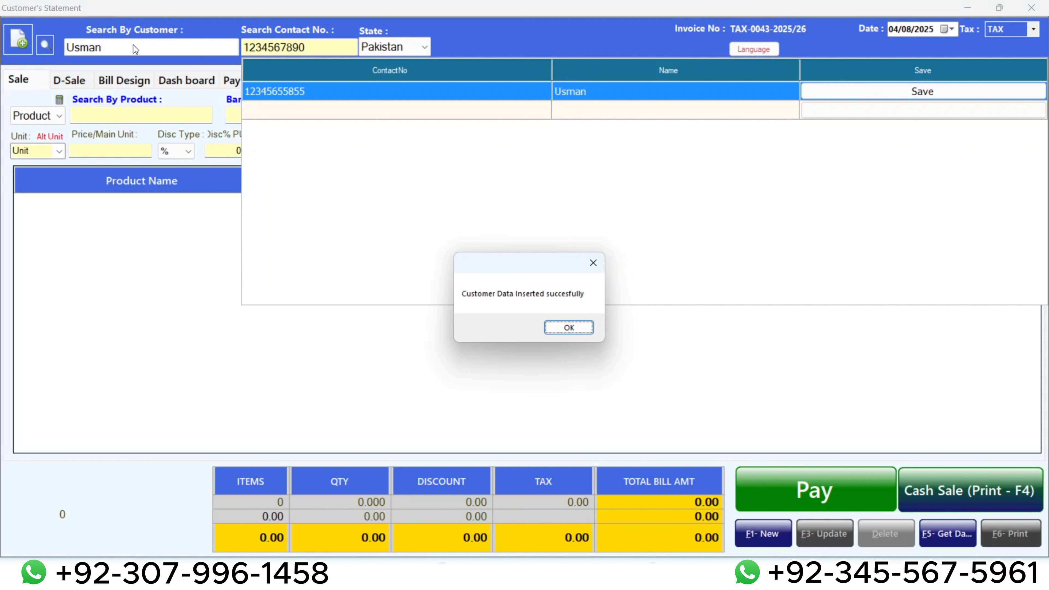
pyautogui.press('Return')
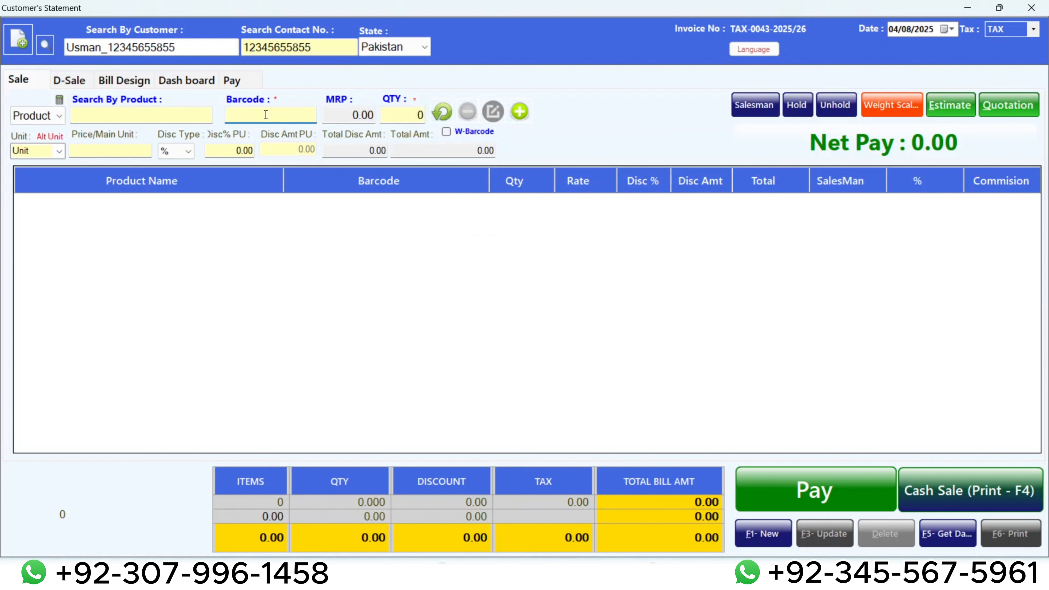
pyautogui.write('1026')
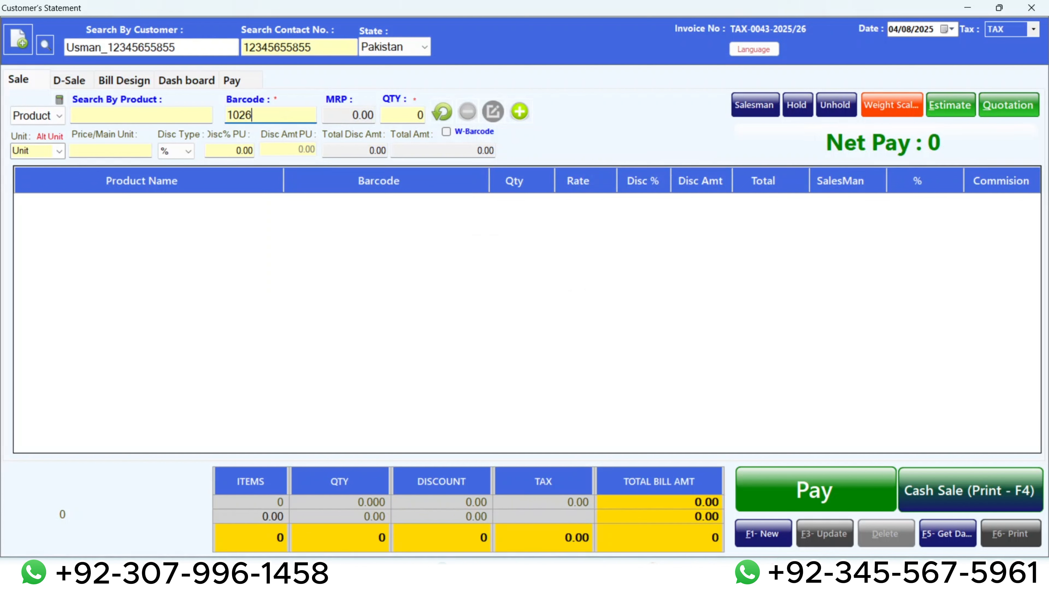
pyautogui.press('Return')
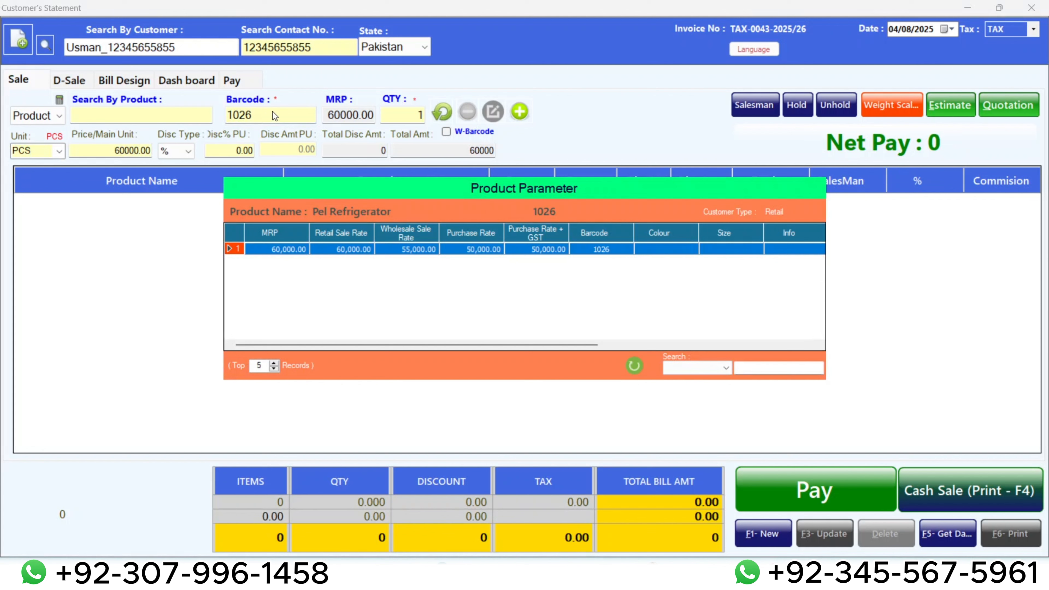
pyautogui.doubleClick(534, 243)
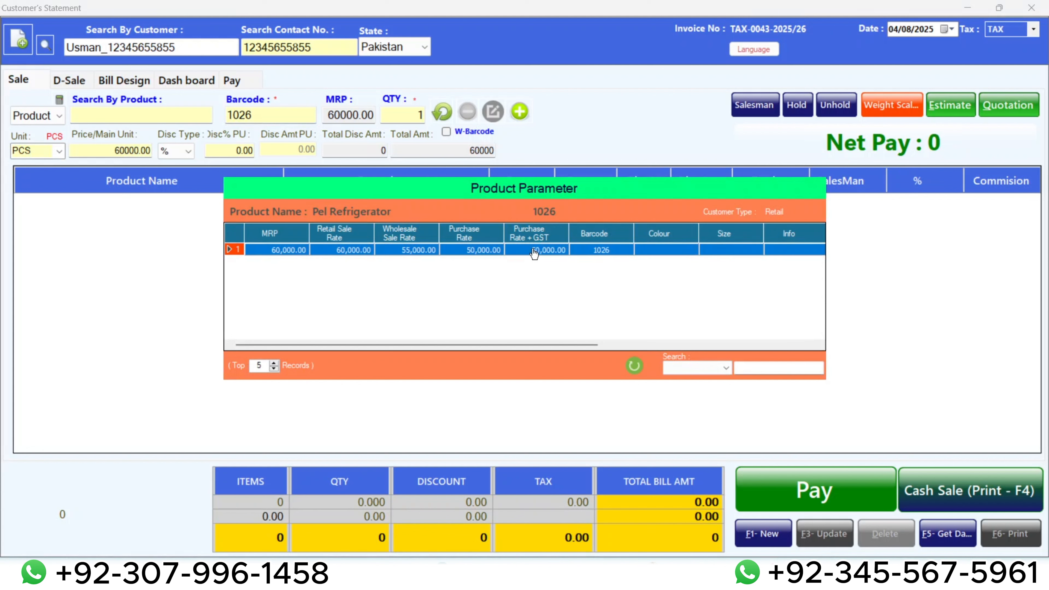
pyautogui.doubleClick(439, 252)
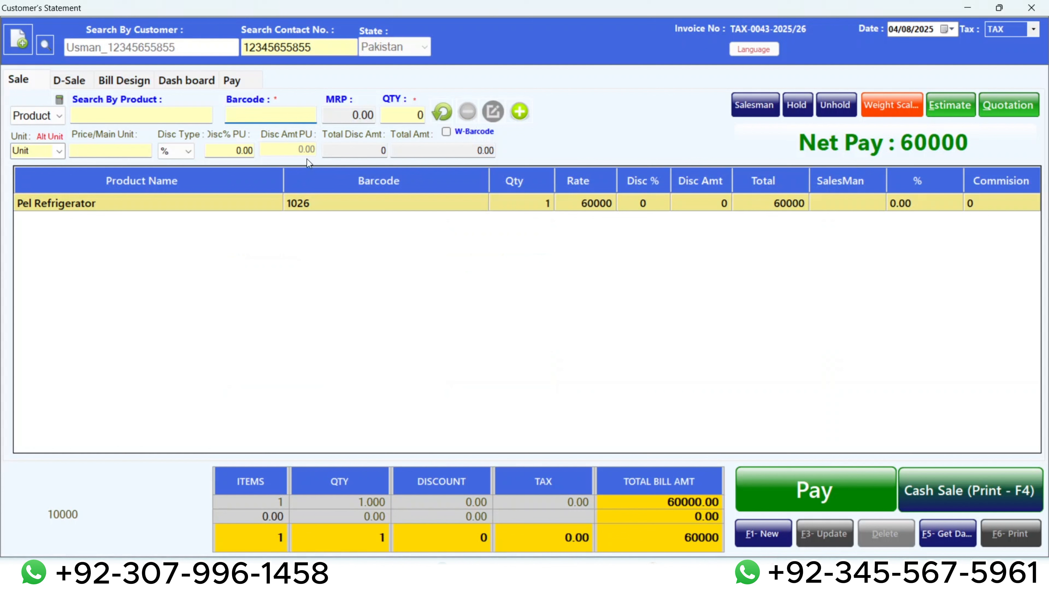
pyautogui.doubleClick(265, 206)
pyautogui.click(467, 111)
# Add one Tuff Bulb 50W to the sale using barcode 1029.
pyautogui.click(253, 110)
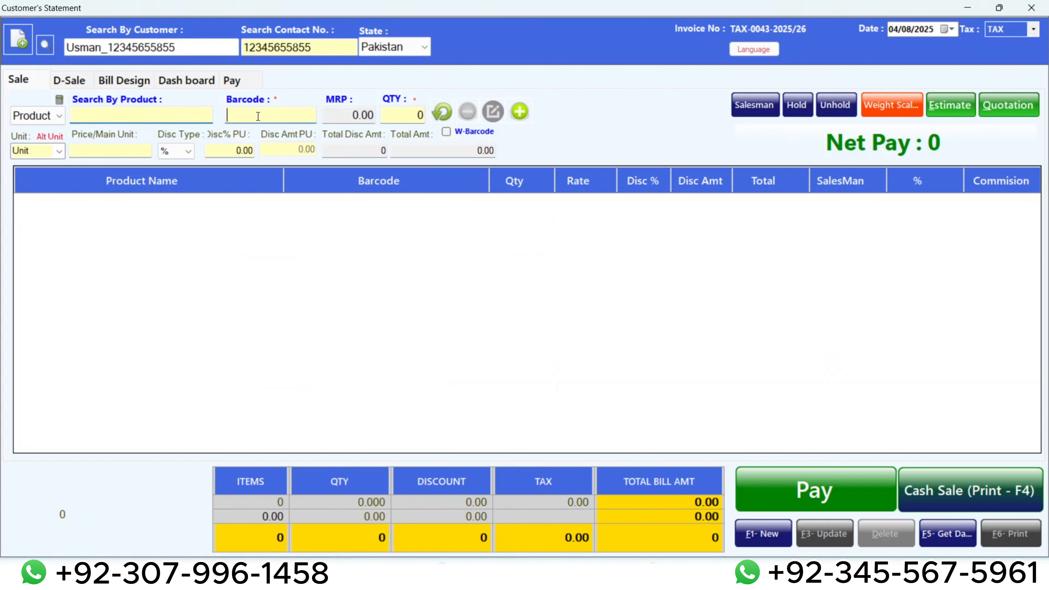
pyautogui.write('1029')
pyautogui.press('Return')
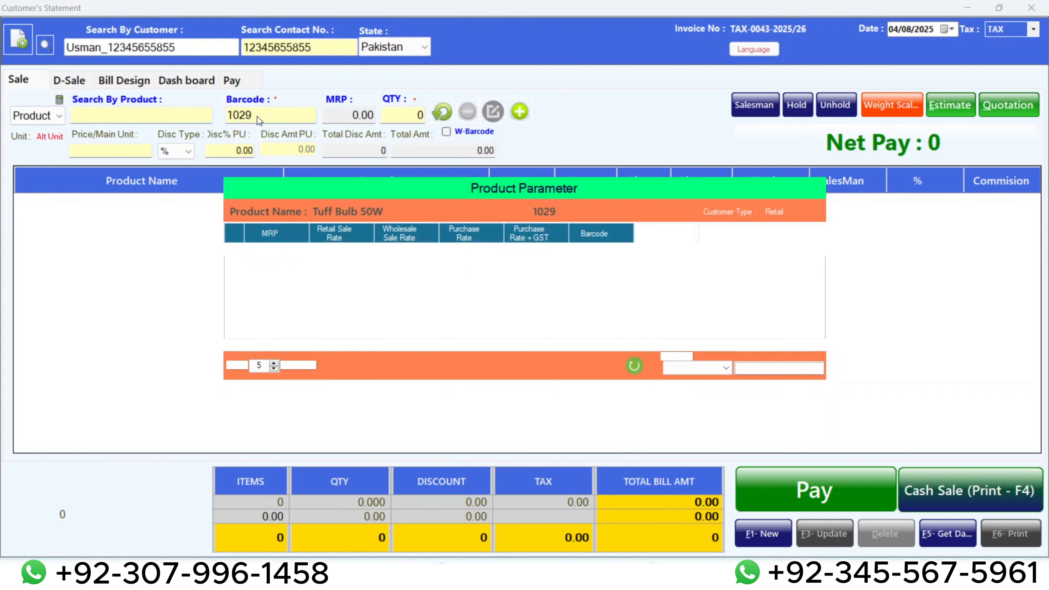
pyautogui.press('Return')
pyautogui.press('Return')
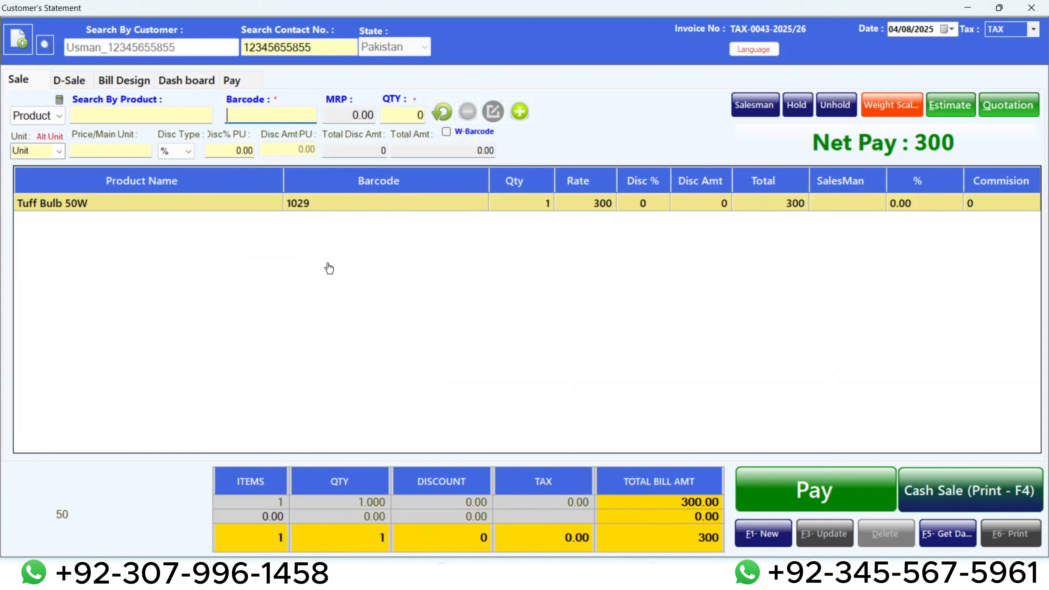
# Search the products for "tuf" and select Tuff Bulb 12W for the sale.
pyautogui.click(112, 119)
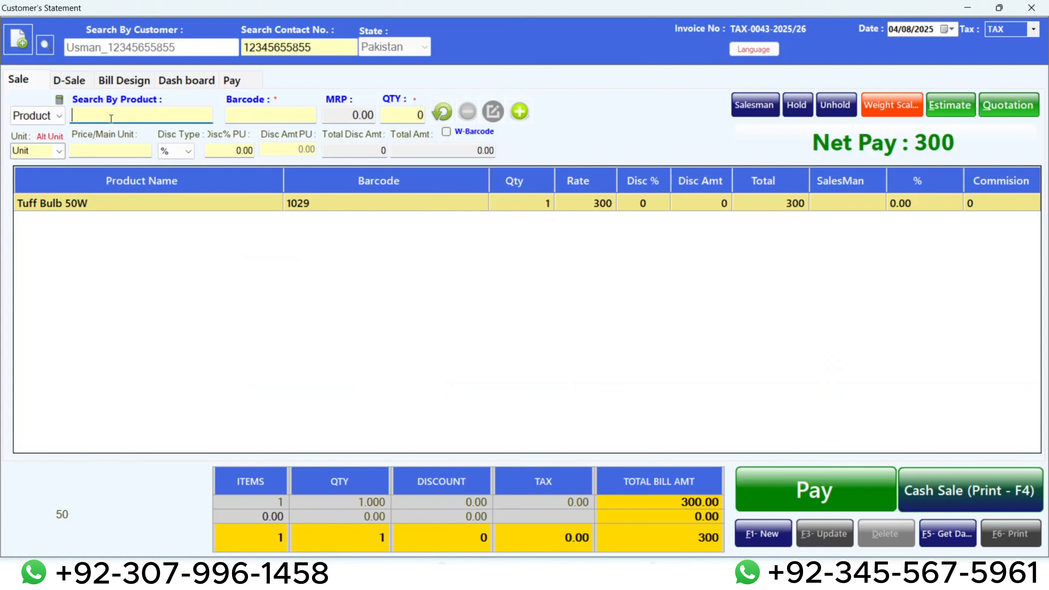
pyautogui.write('tuf')
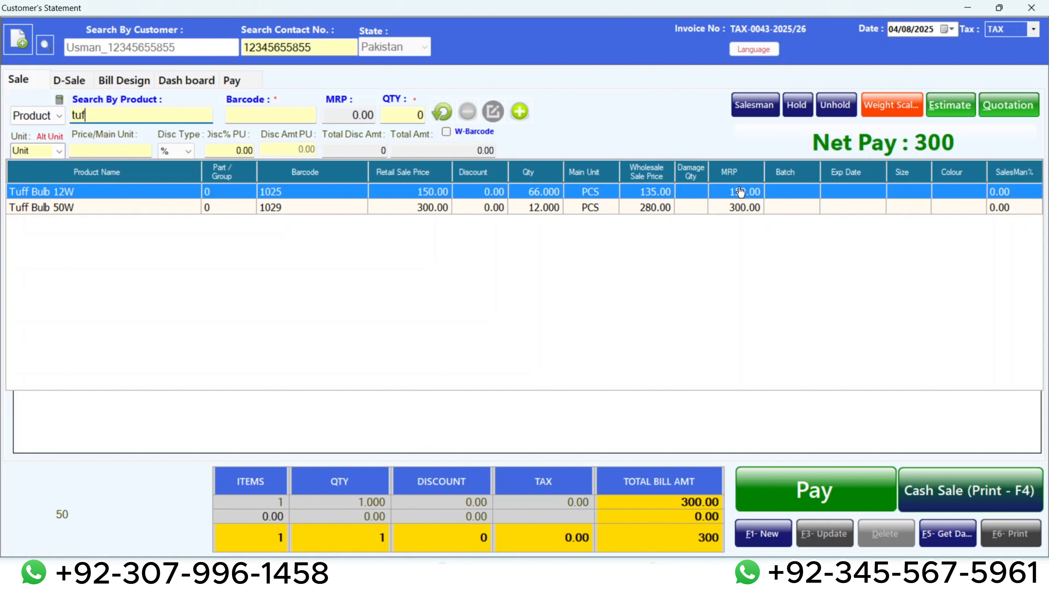
pyautogui.doubleClick(642, 197)
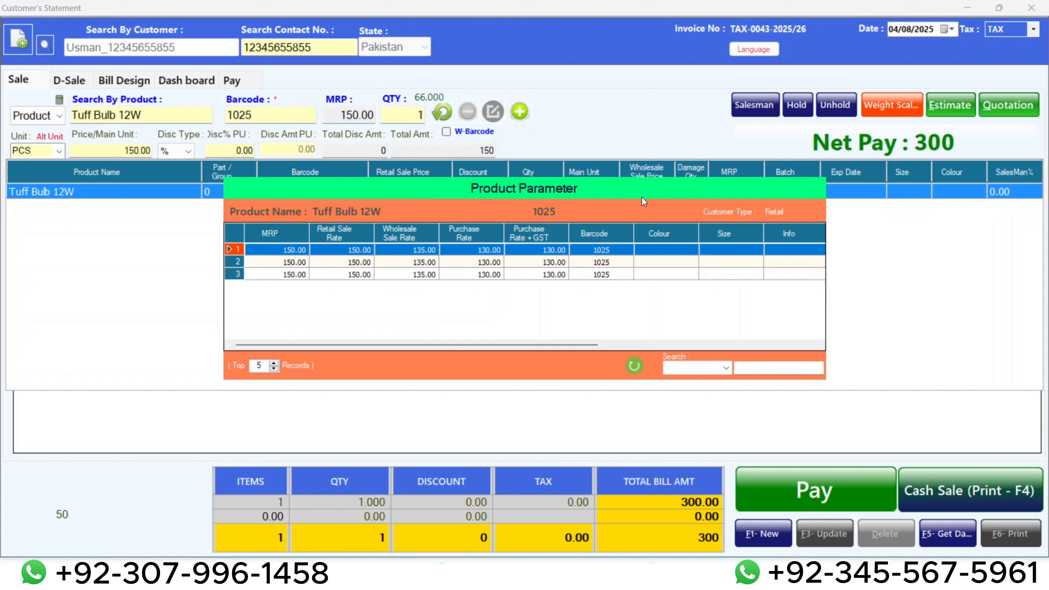
# Compare the MRP, retail, wholesale and purchase rates across the parameter records of Tuff Bulb 12W.
pyautogui.press('Down')
pyautogui.press('Down')
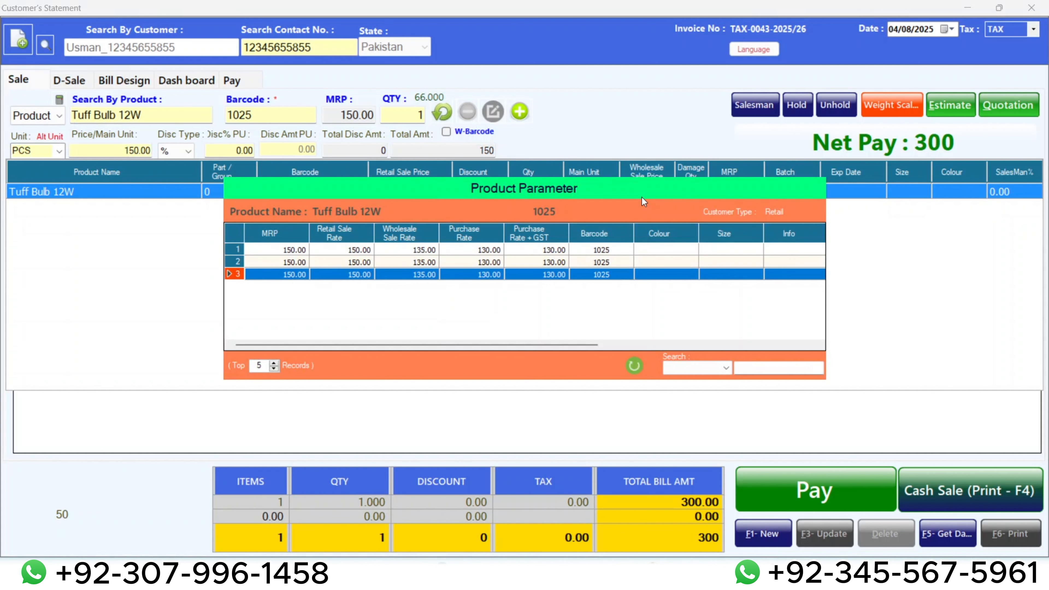
pyautogui.press('Up')
pyautogui.press('Up')
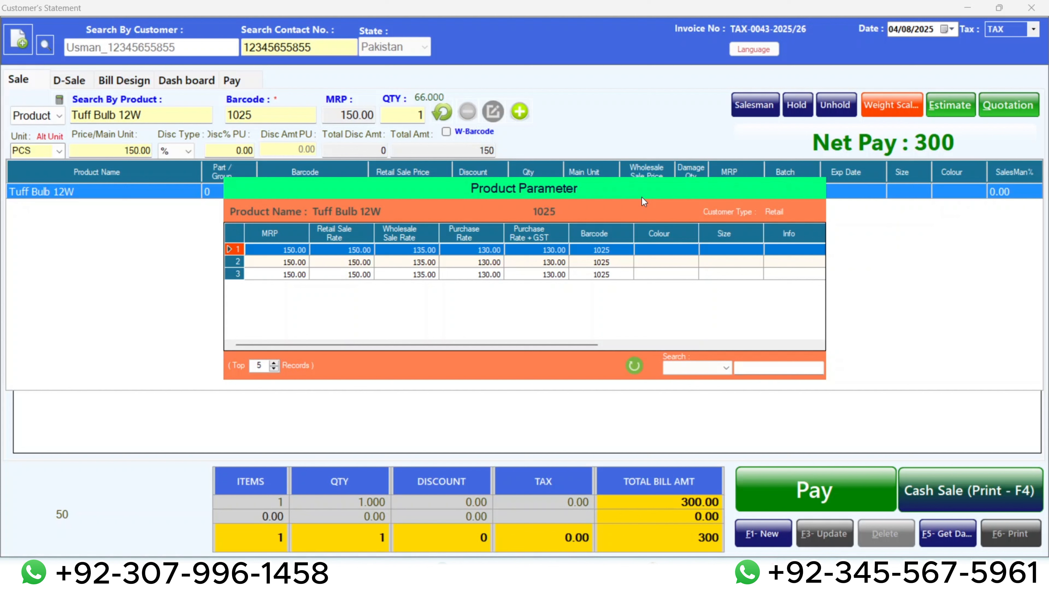
pyautogui.press('Down')
pyautogui.press('Down')
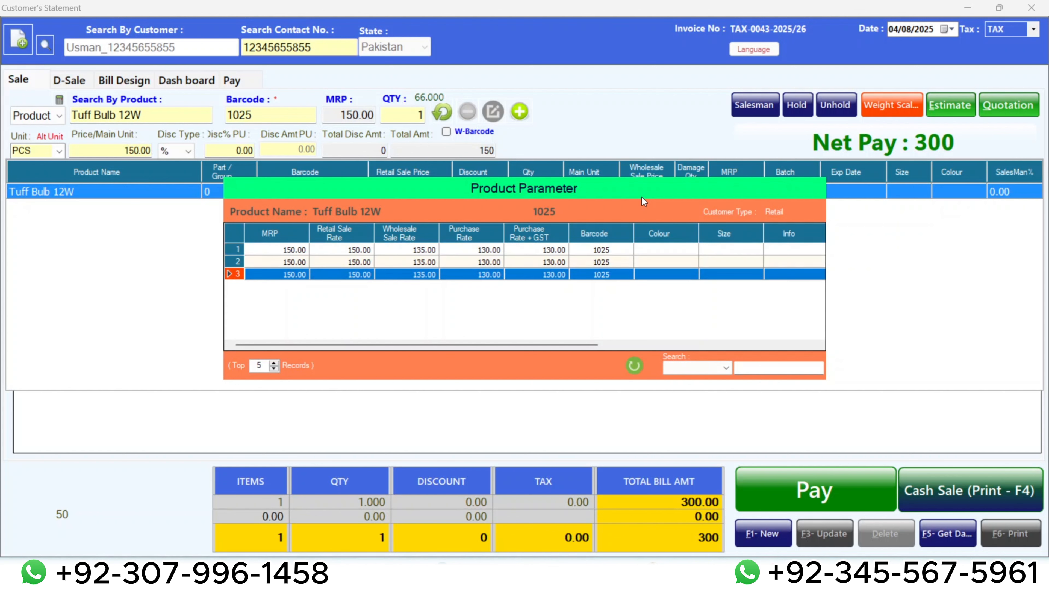
pyautogui.press('Up')
pyautogui.press('Up')
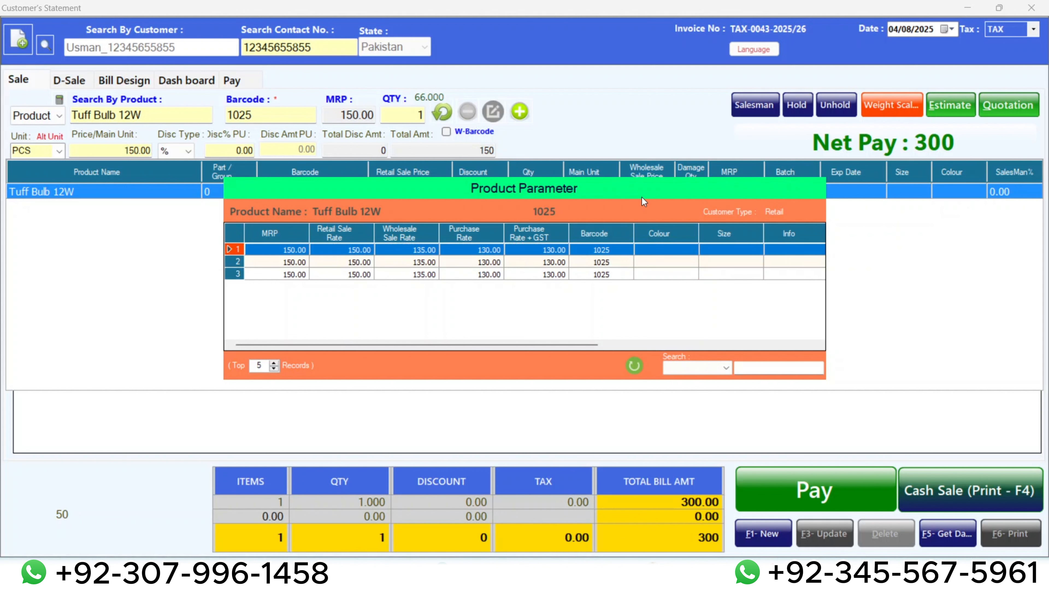
pyautogui.press('Down')
pyautogui.press('Down')
pyautogui.press('Up')
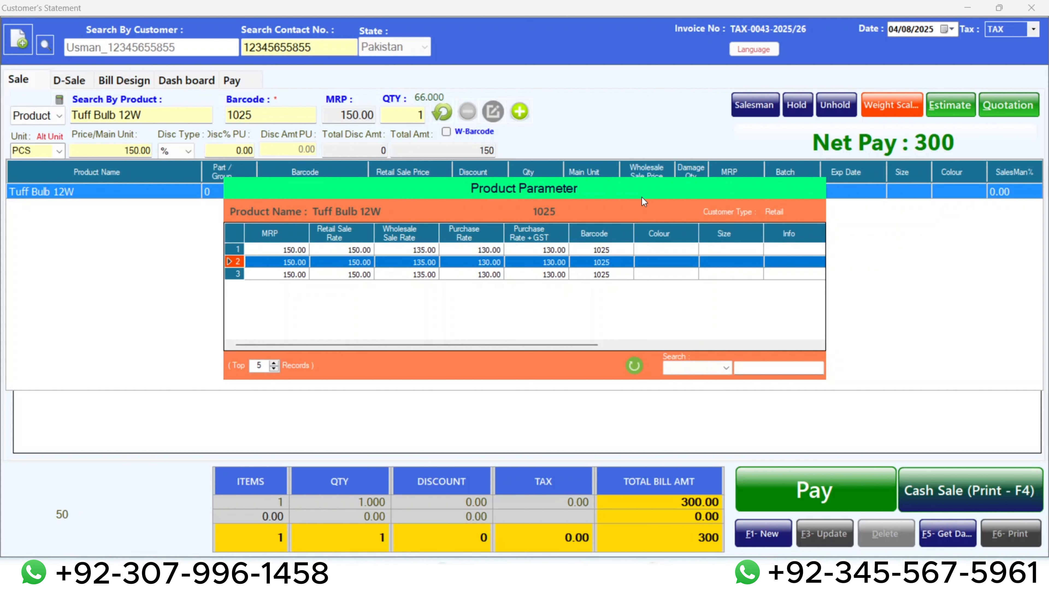
pyautogui.press('Up')
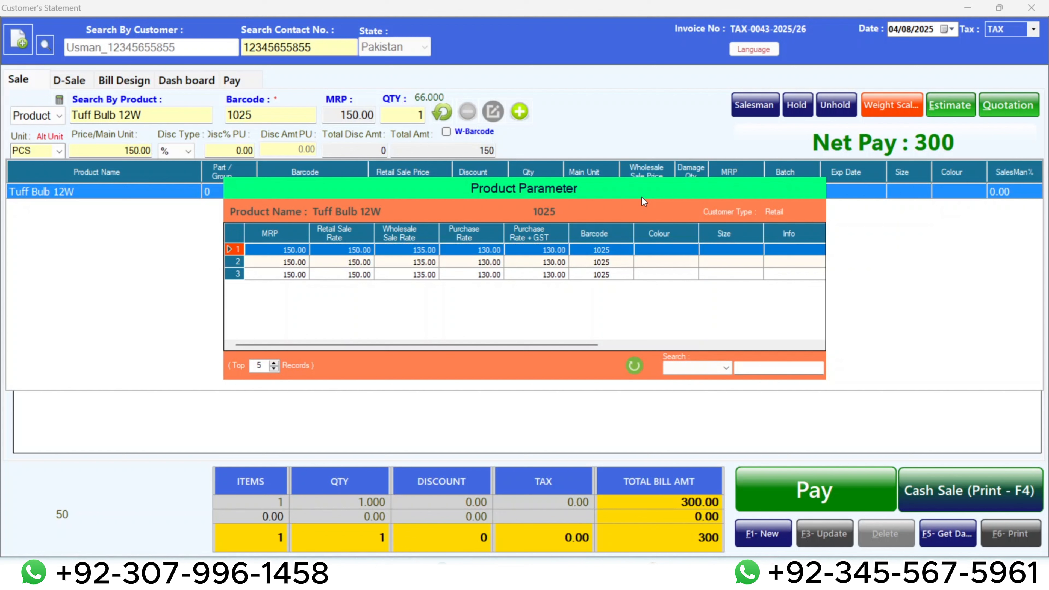
pyautogui.press('Down')
pyautogui.press('Down')
pyautogui.press('Up')
pyautogui.press('Up')
# Choose the first Tuff Bulb 12W parameter record and add the product to the bill with quantity 1.
pyautogui.press('Return')
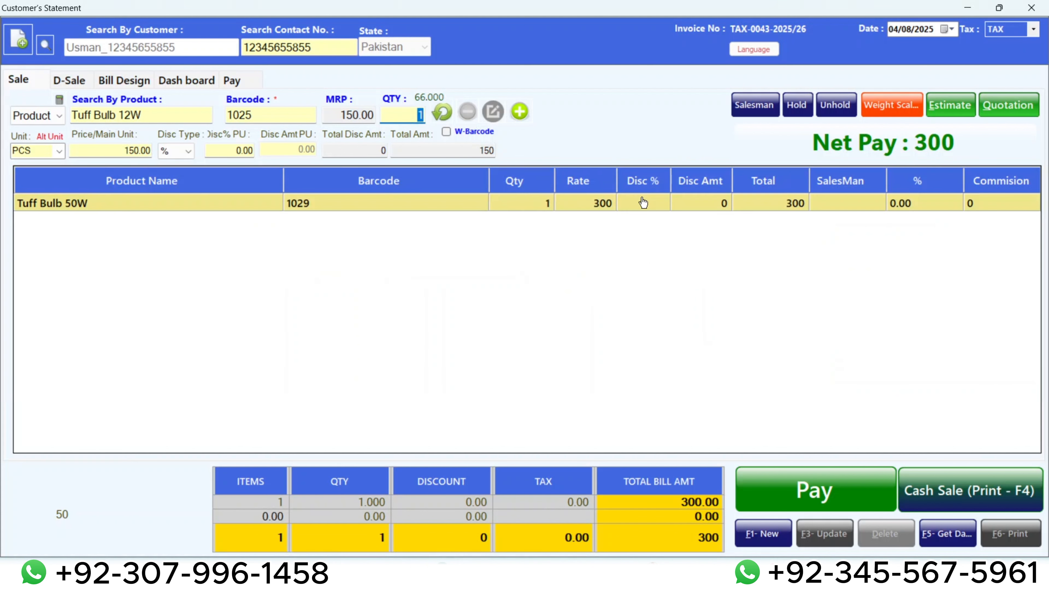
pyautogui.press('Tab')
pyautogui.press('Return')
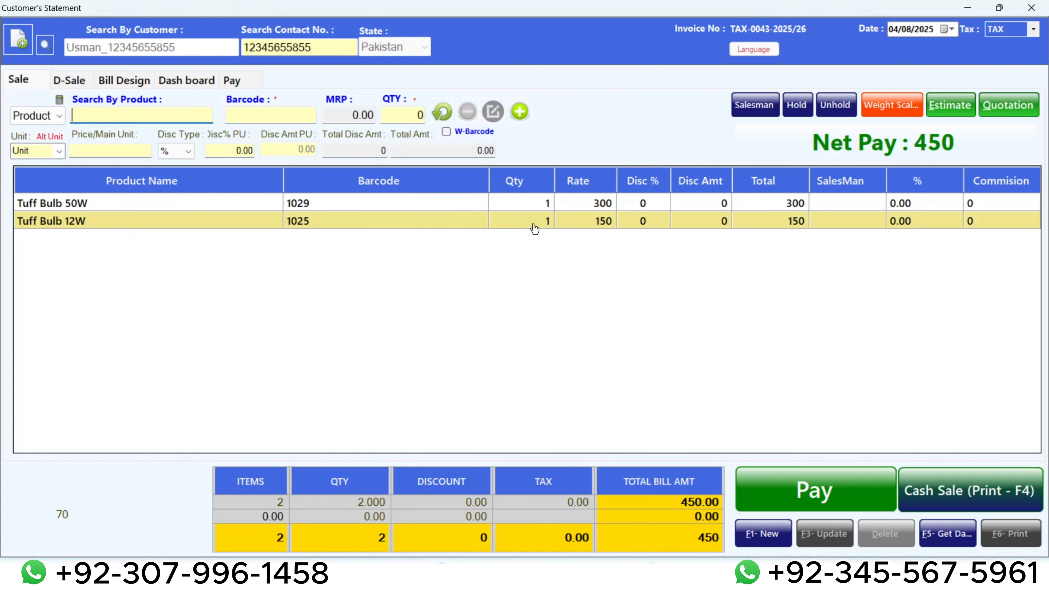
# Save the two-product bill as a cash sale and choose to print its sales invoice.
pyautogui.click(801, 497)
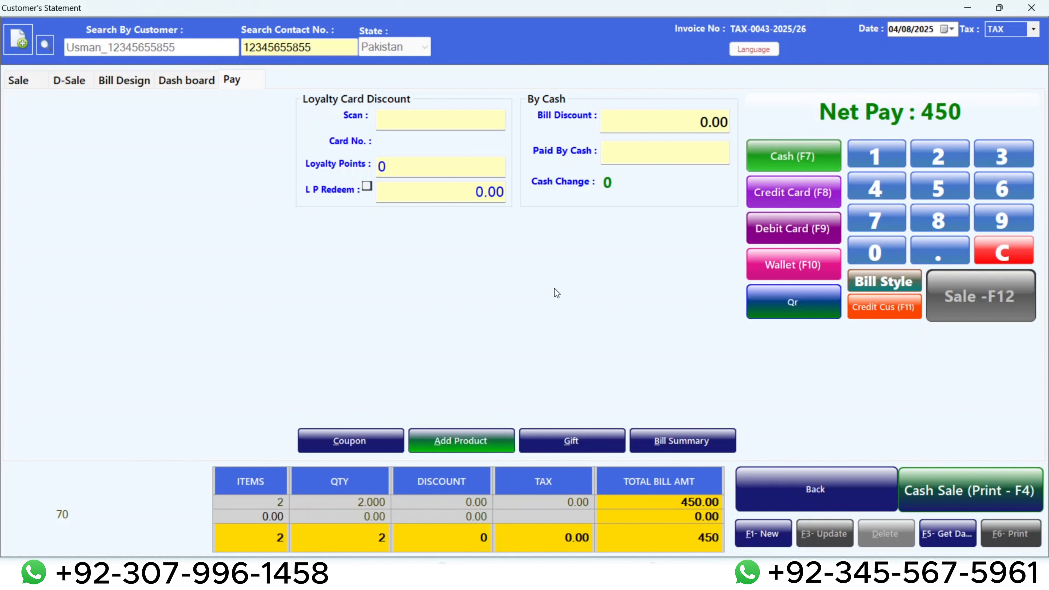
pyautogui.press('F4')
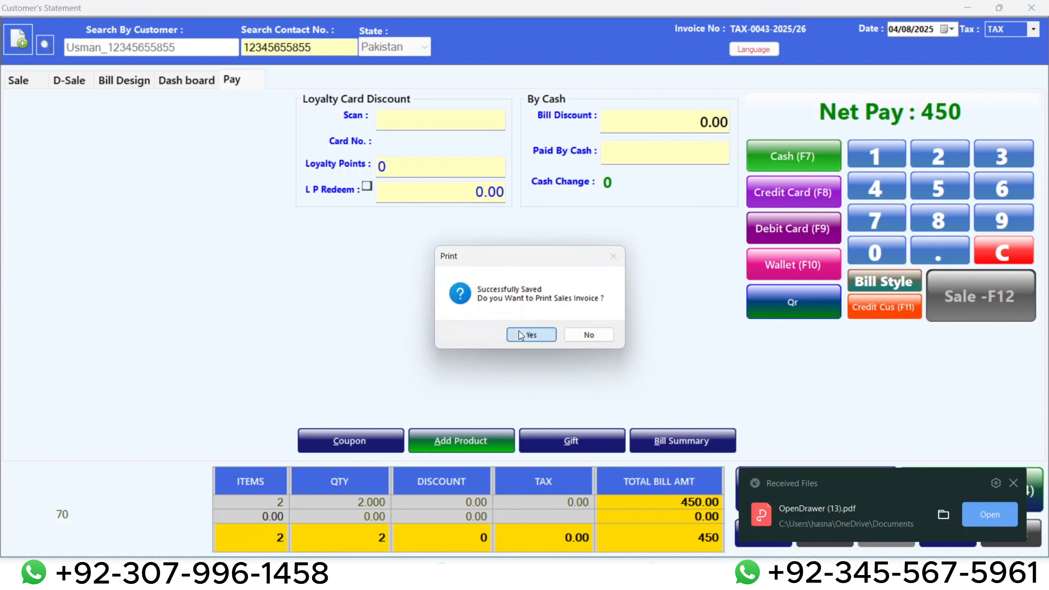
pyautogui.click(519, 333)
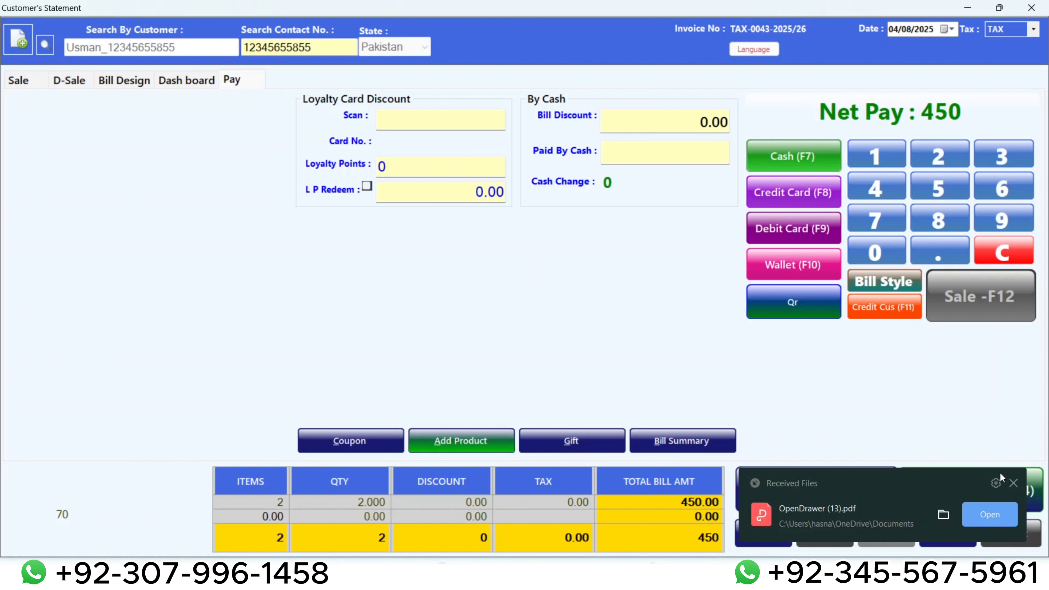
pyautogui.click(1012, 483)
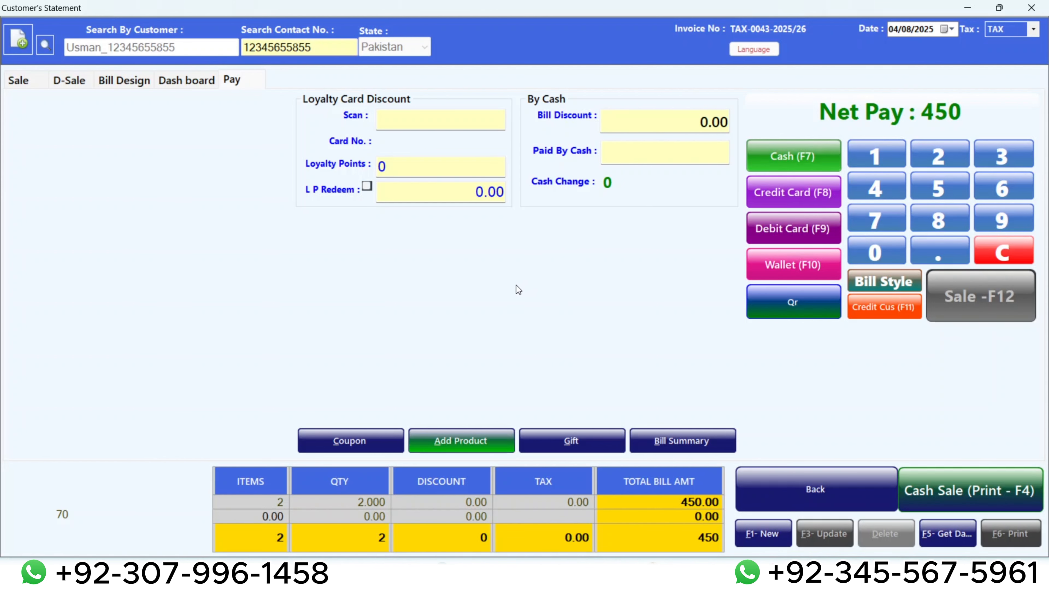
pyautogui.press('F4')
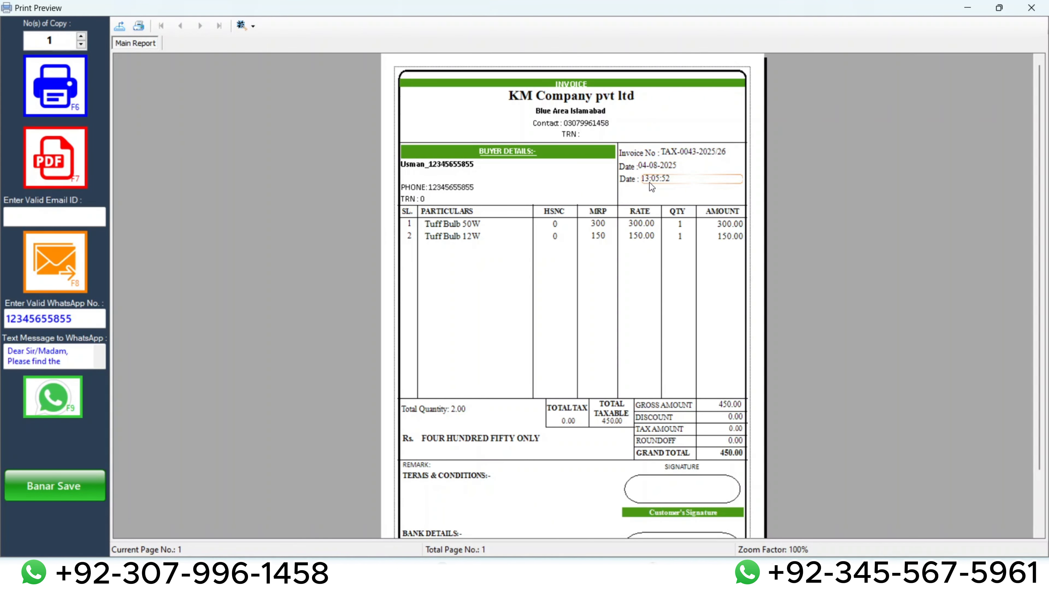
# Review the invoice preview from buyer details to bank details, and close both the preview and the sale window.
pyautogui.scroll(-2, 613, 238)
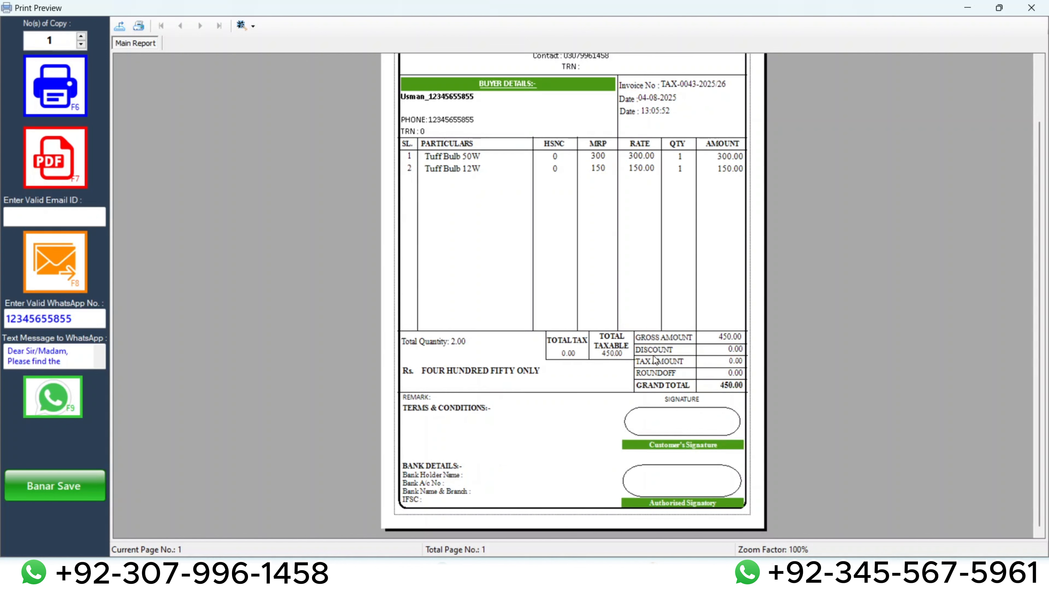
pyautogui.scroll(2, 670, 357)
pyautogui.scroll(-2, 669, 358)
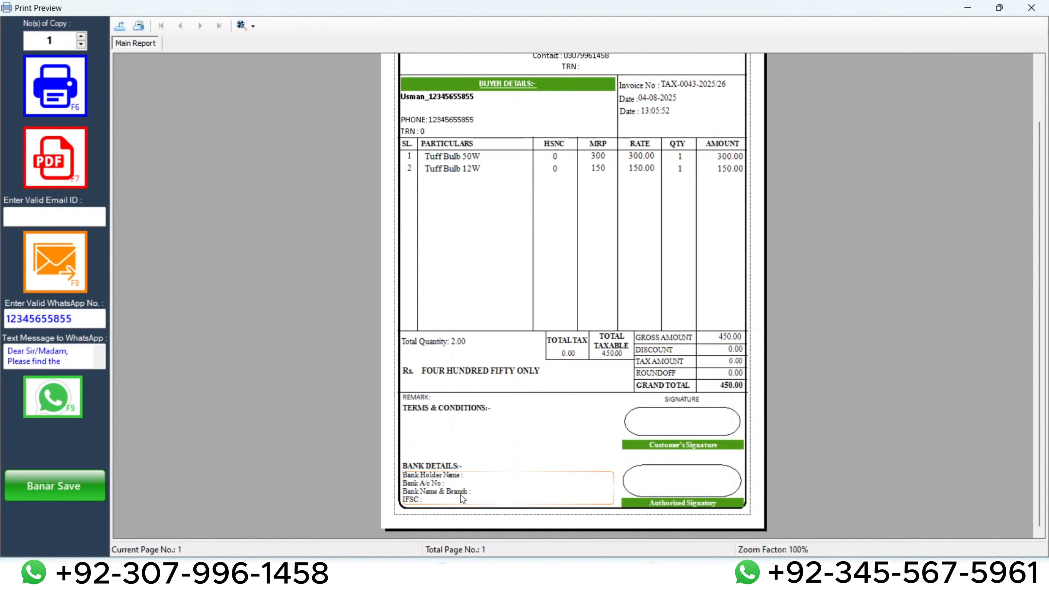
pyautogui.scroll(2, 496, 484)
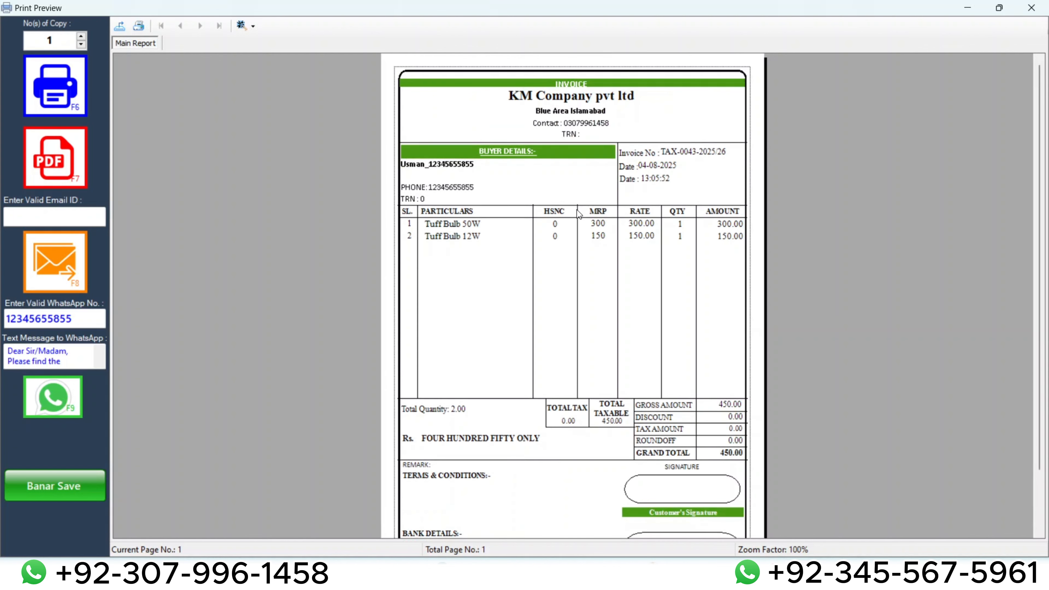
pyautogui.press('Escape')
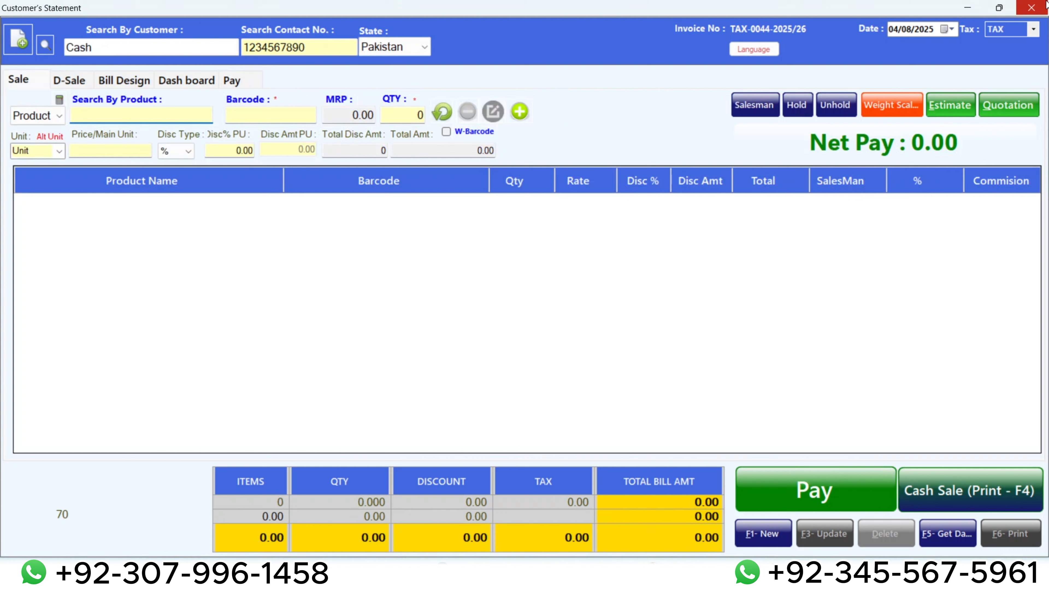
pyautogui.click(1047, 4)
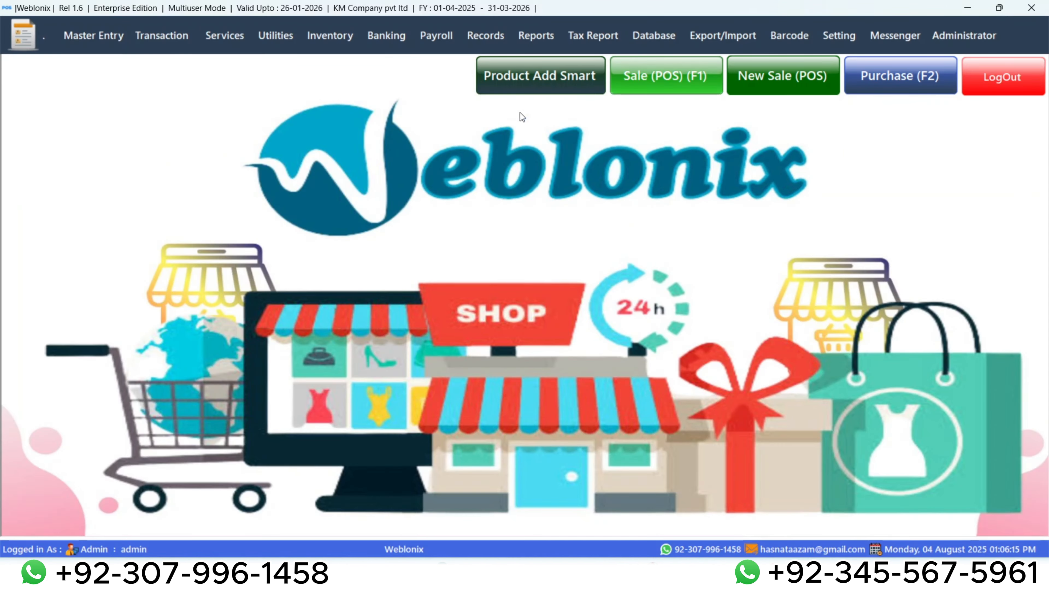
# Search Stock In Hand by Product Name for "tuff" and check the available quantities of the Tuff bulbs.
pyautogui.click(485, 35)
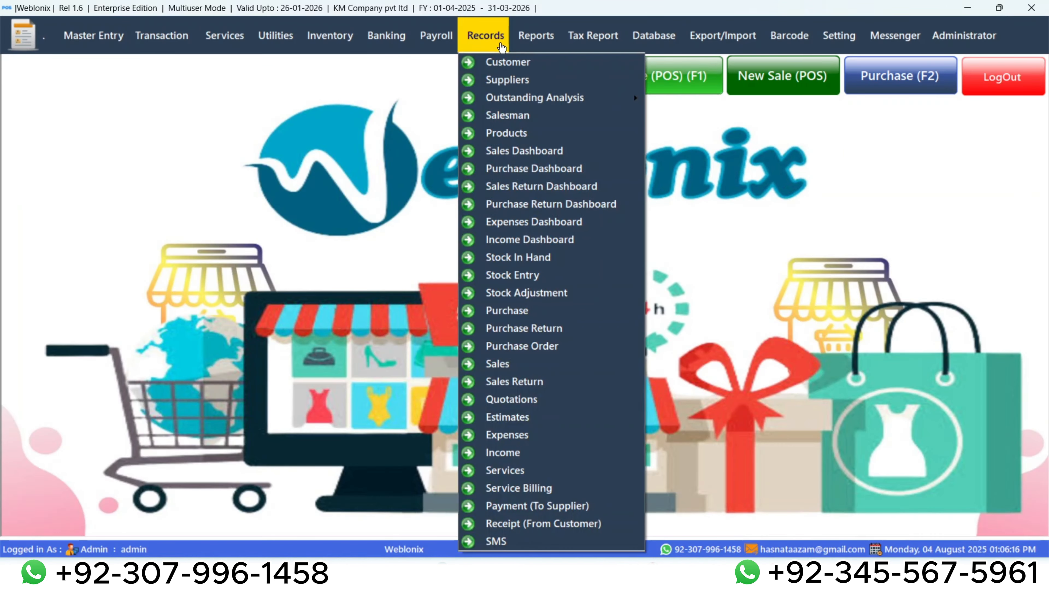
pyautogui.click(539, 253)
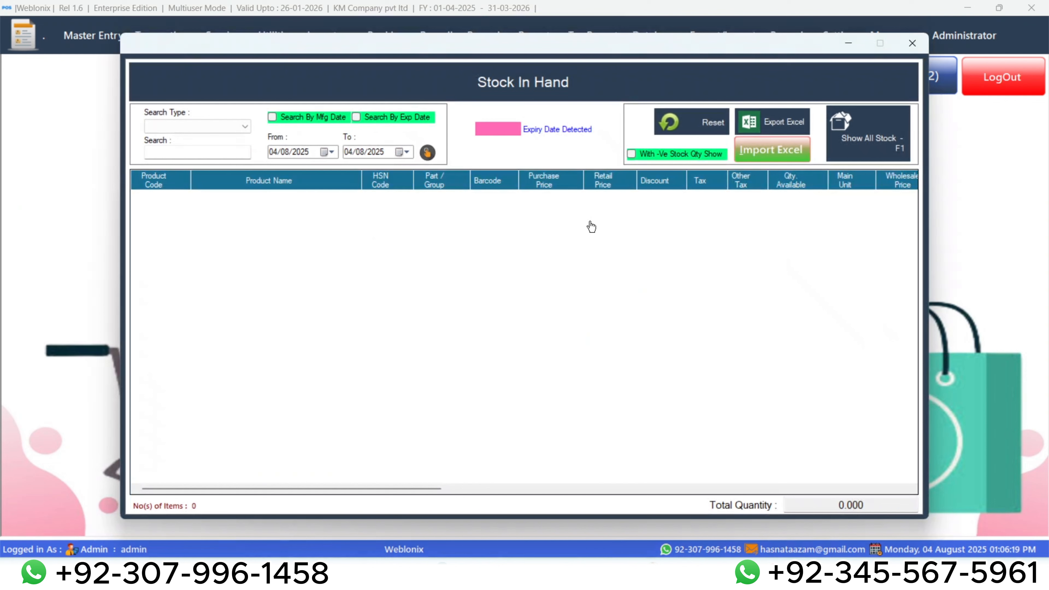
pyautogui.click(884, 133)
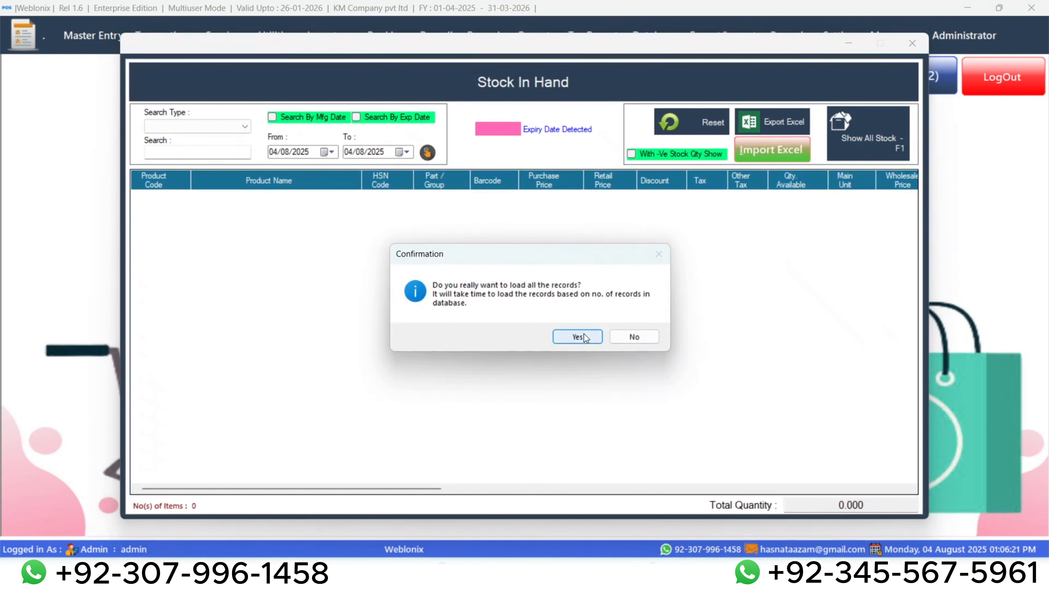
pyautogui.click(626, 338)
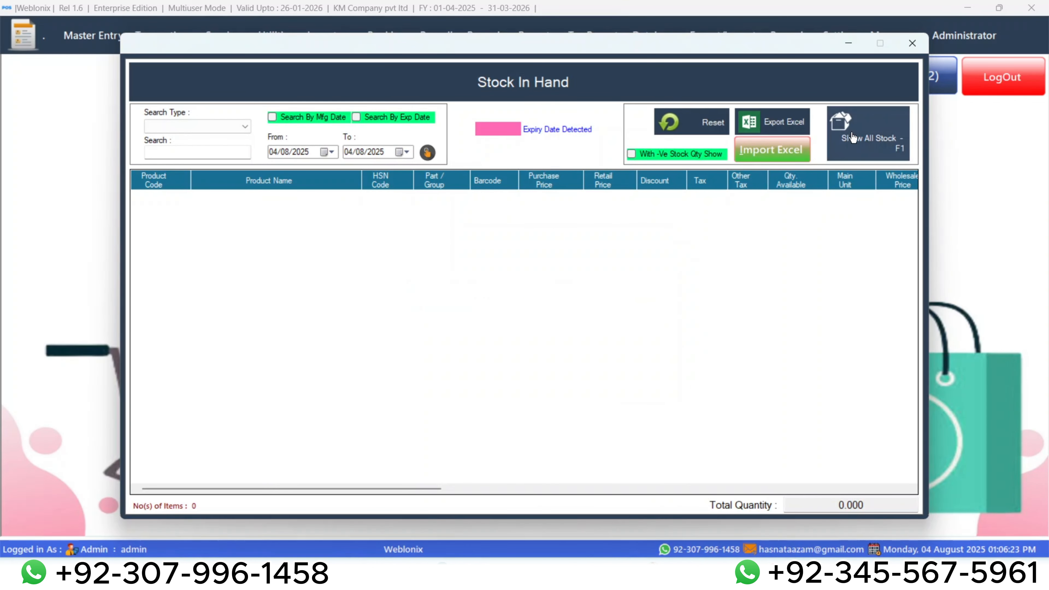
pyautogui.click(222, 128)
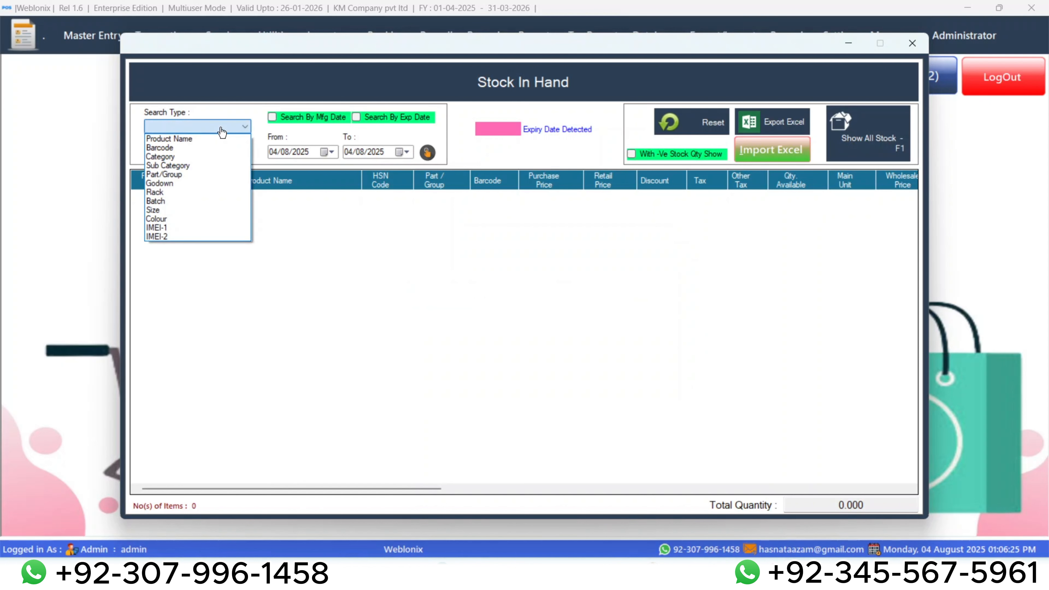
pyautogui.click(204, 139)
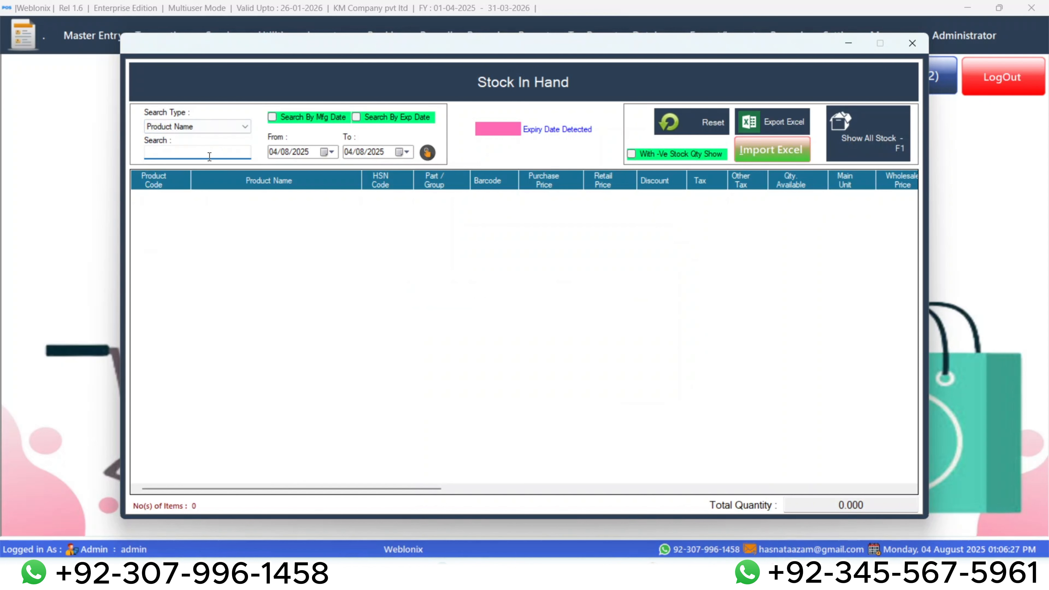
pyautogui.write('tuff')
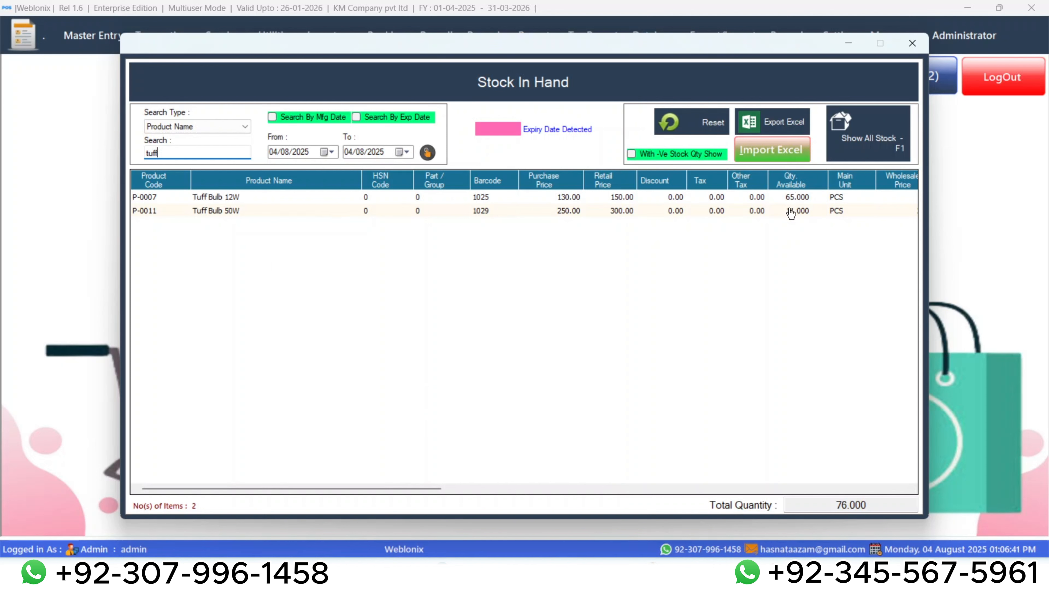
pyautogui.click(912, 44)
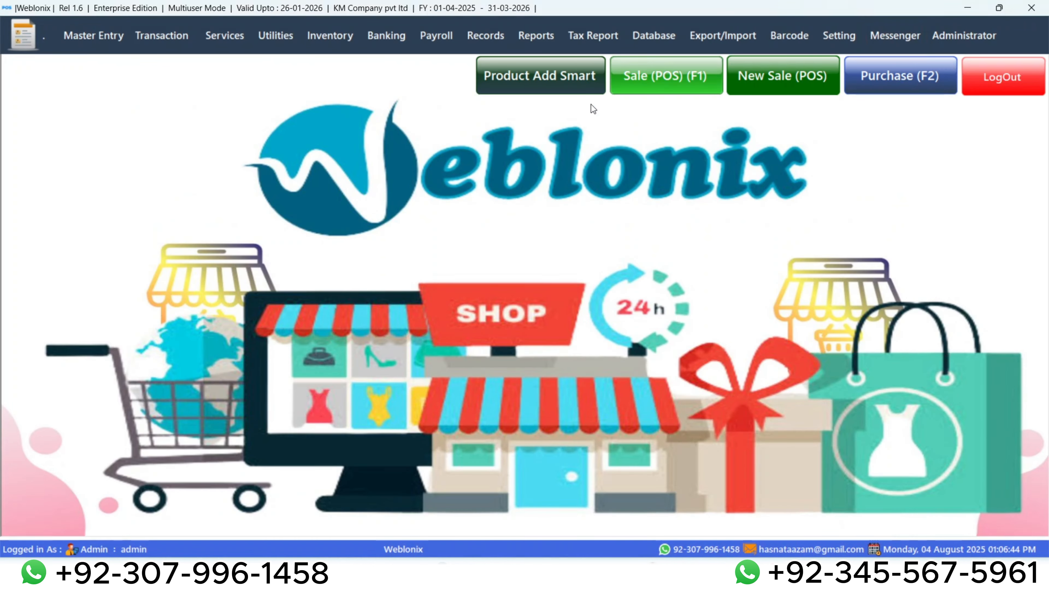
# Open the Sales Report and set its invoice start date to 04/08/2025.
pyautogui.click(522, 46)
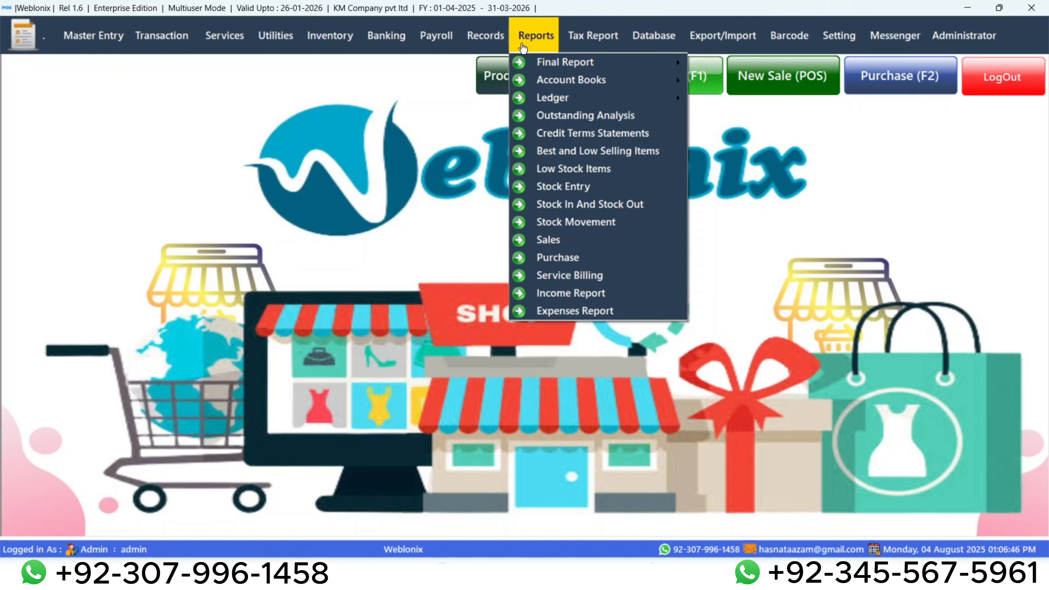
pyautogui.click(567, 248)
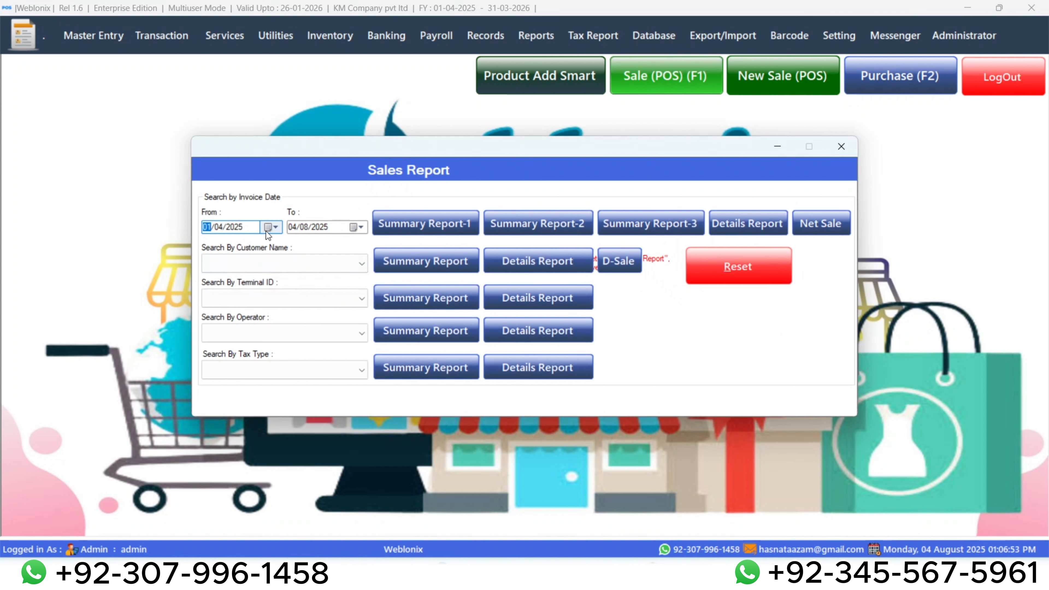
pyautogui.click(274, 227)
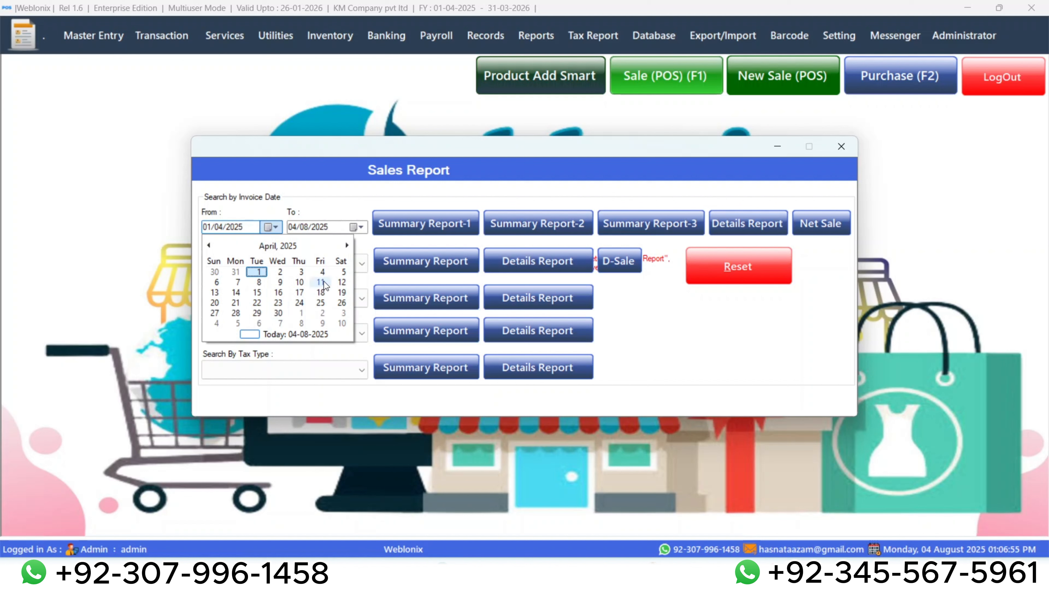
pyautogui.click(208, 228)
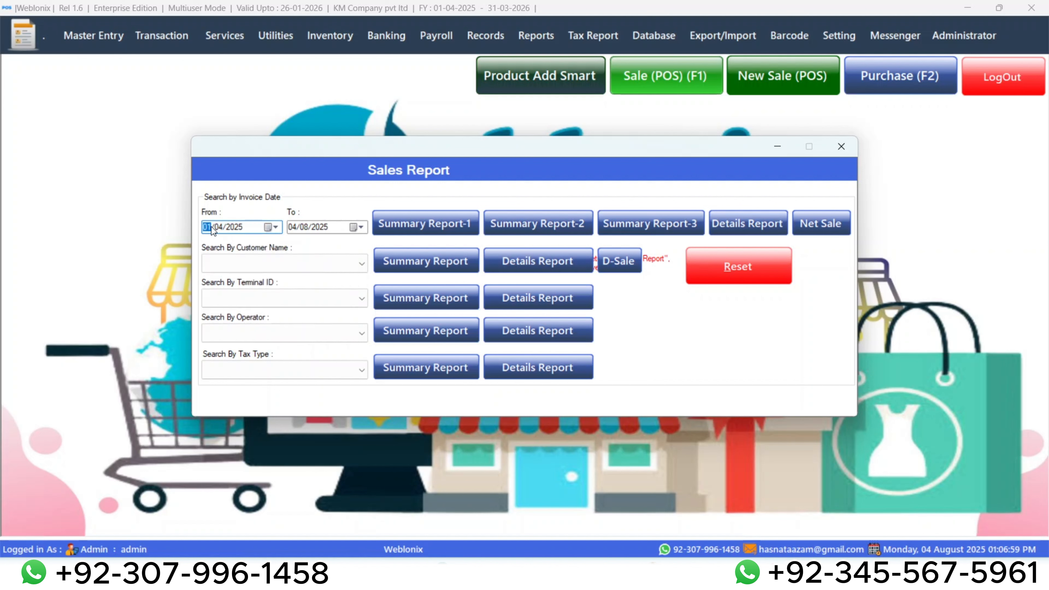
pyautogui.write('04')
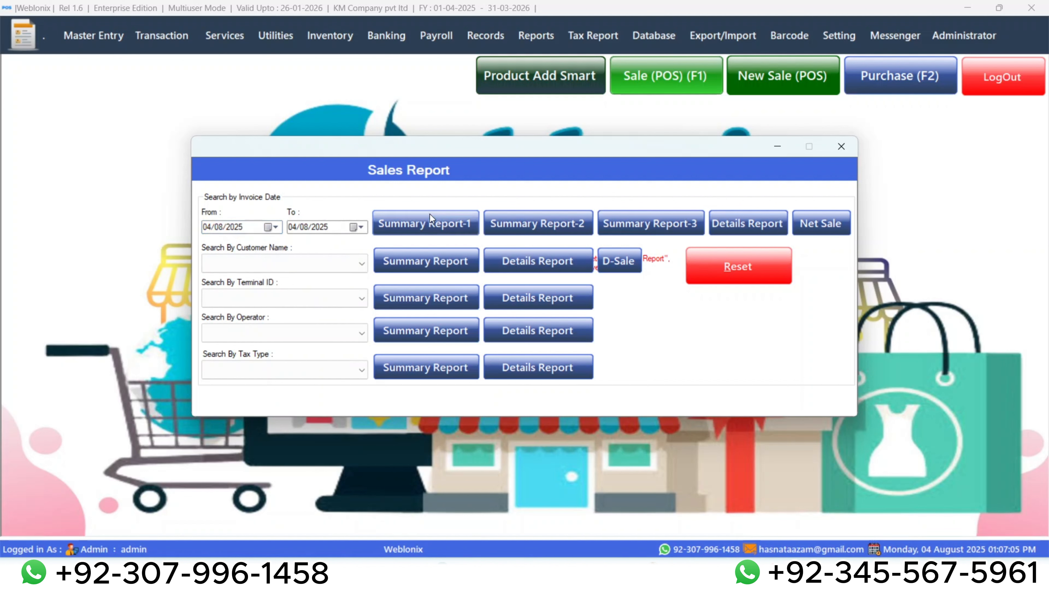
# View Summary Report-1 for the chosen dates, checking the sales chart and each invoice's grand total, paid amount and balance.
pyautogui.click(430, 225)
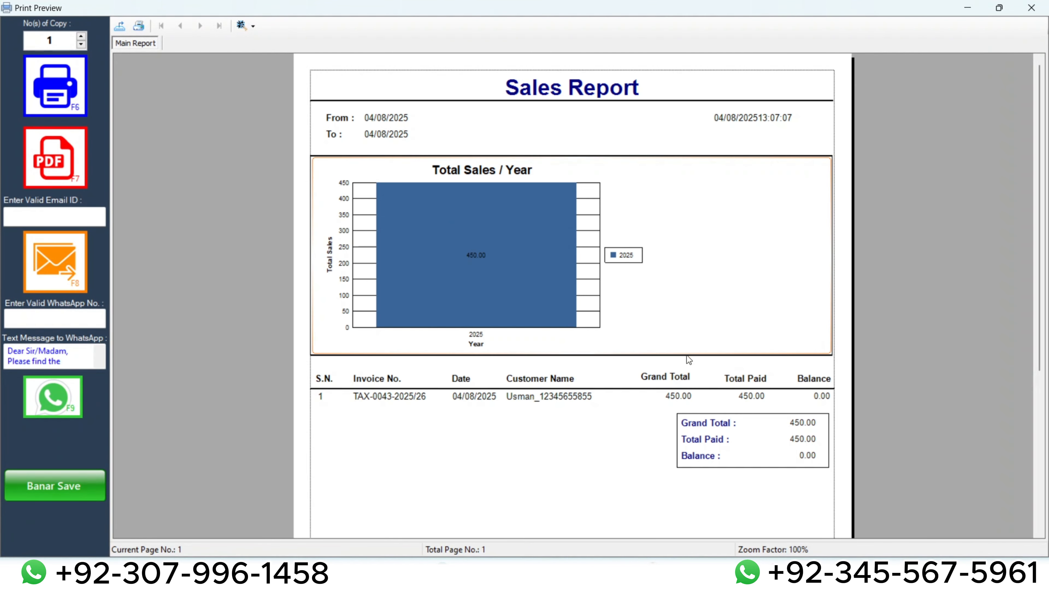
pyautogui.scroll(-2, 789, 420)
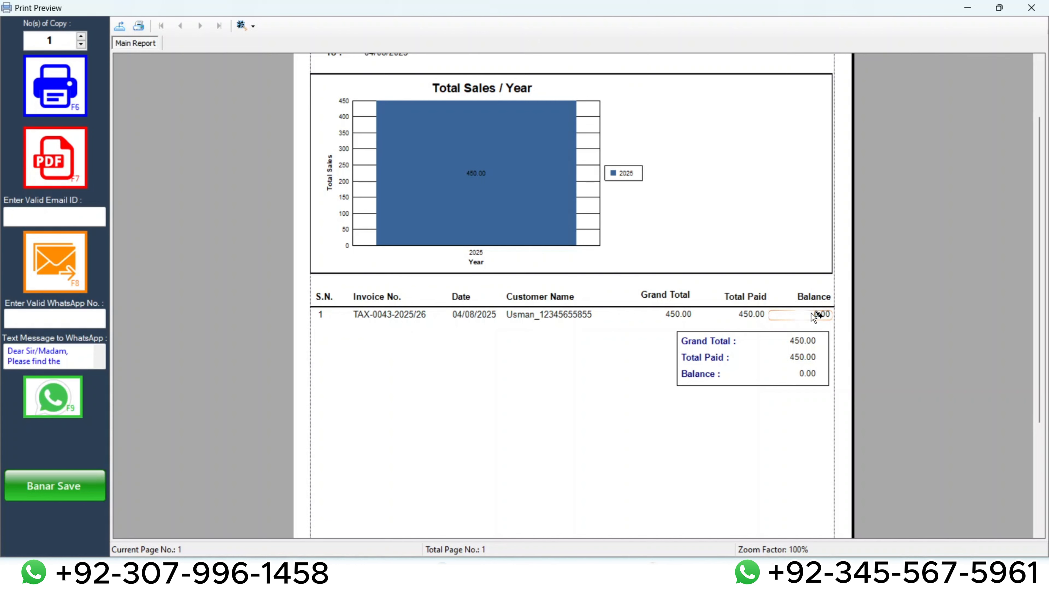
pyautogui.scroll(2, 810, 314)
pyautogui.click(1030, 9)
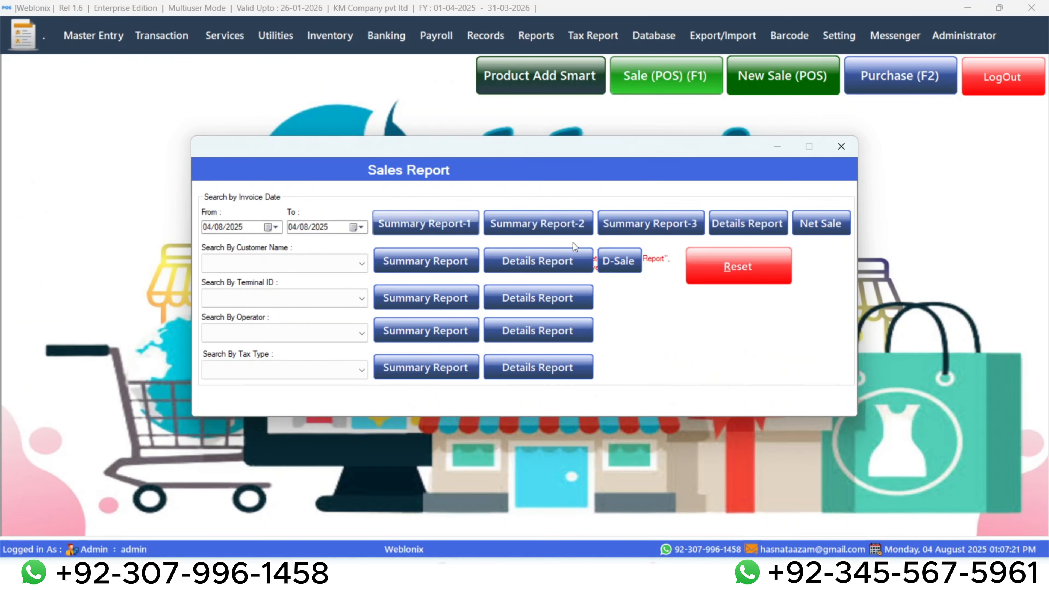
# View Summary Report-2, checking sales by payment mode and category and the quantities sold by item.
pyautogui.click(544, 223)
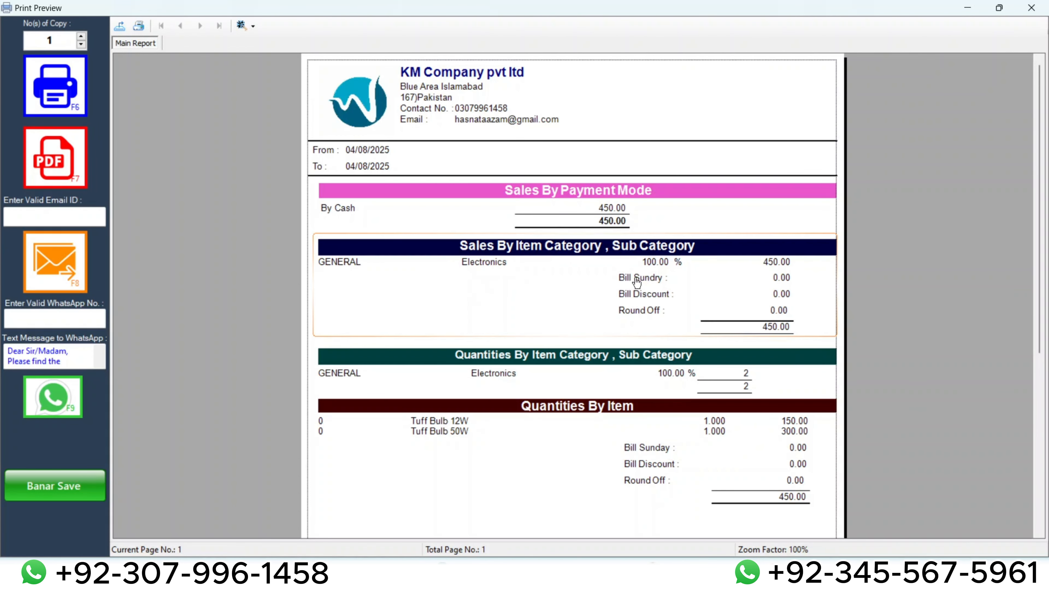
pyautogui.scroll(-3, 662, 336)
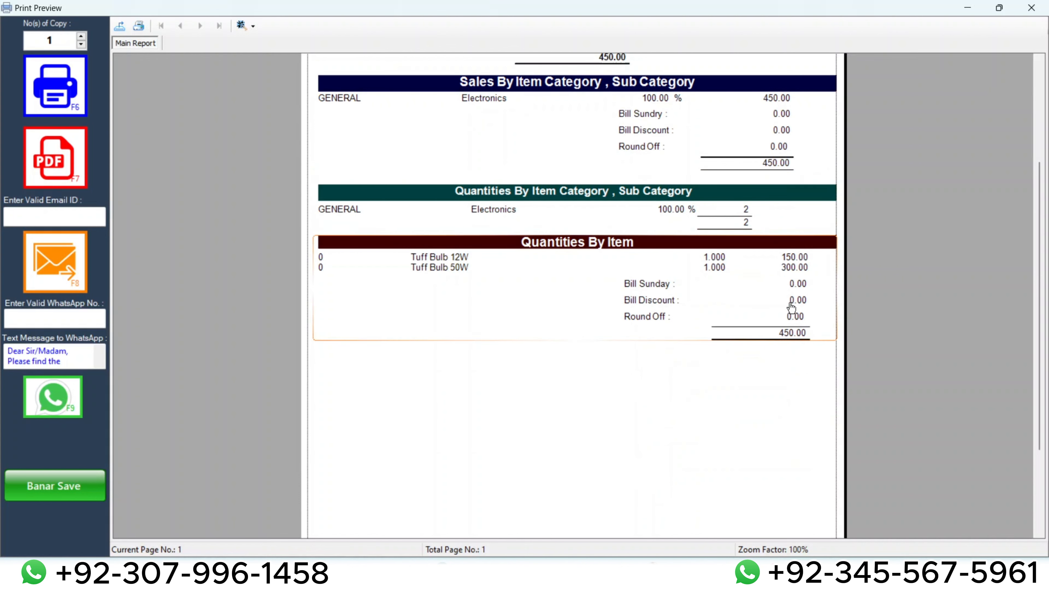
pyautogui.scroll(3, 793, 314)
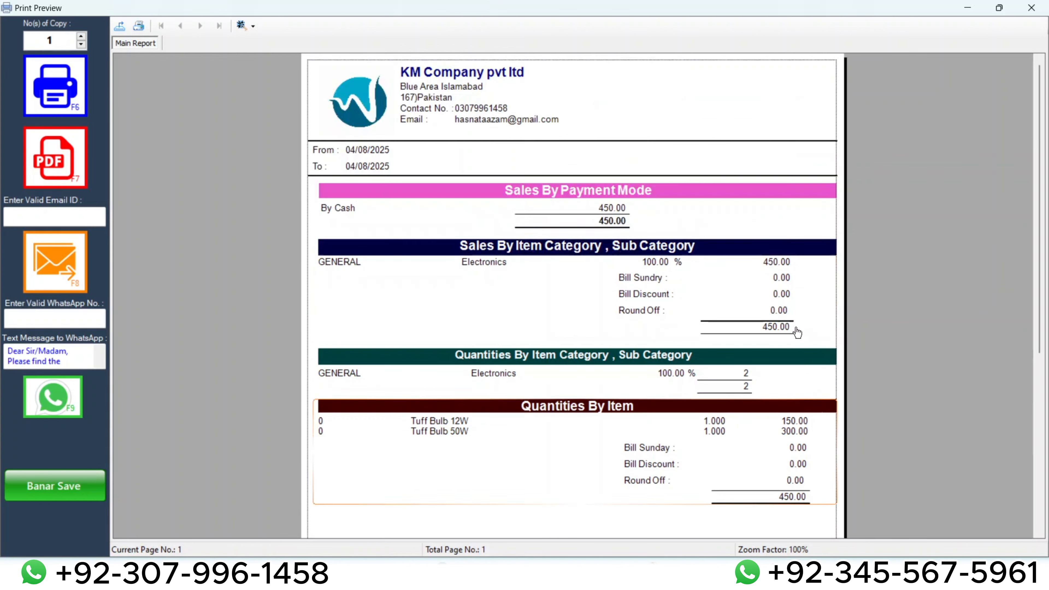
pyautogui.click(1030, 7)
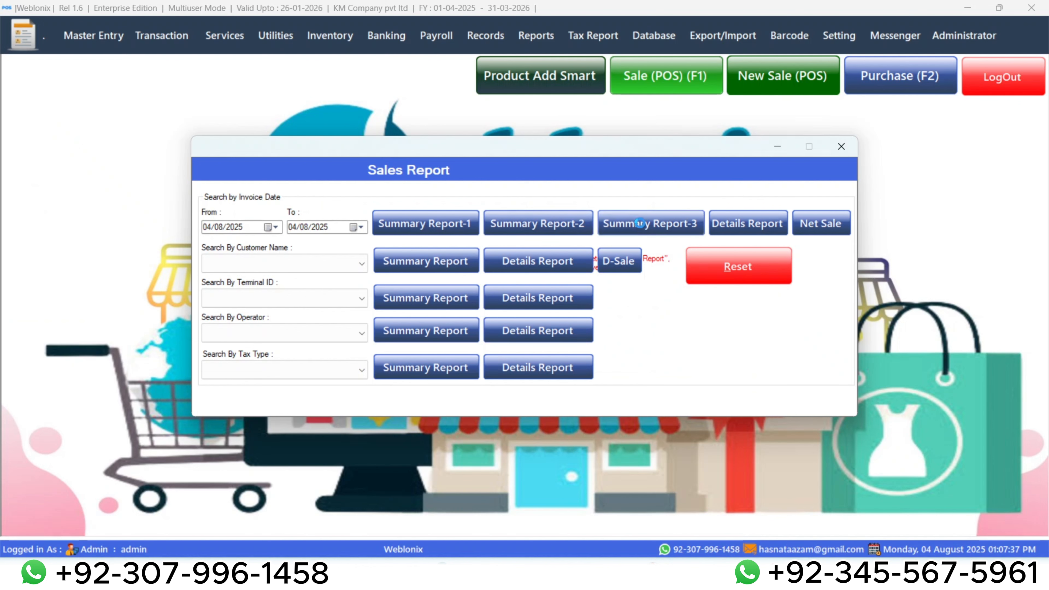
# Check the margin per invoice in Summary Report-3 and the margin per product in the Details Report by invoice date.
pyautogui.click(640, 223)
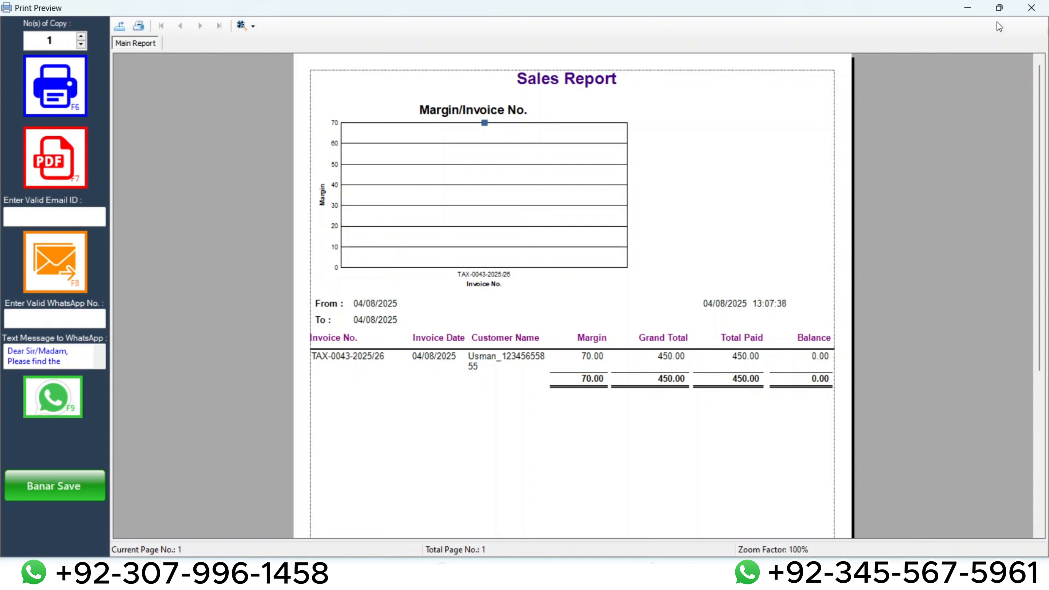
pyautogui.click(1031, 8)
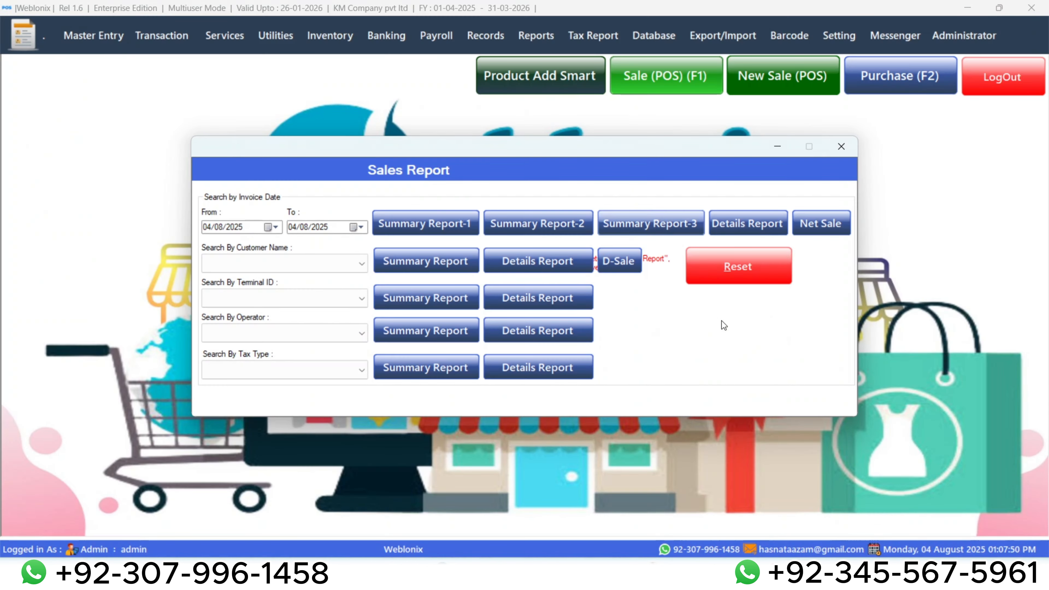
pyautogui.click(750, 222)
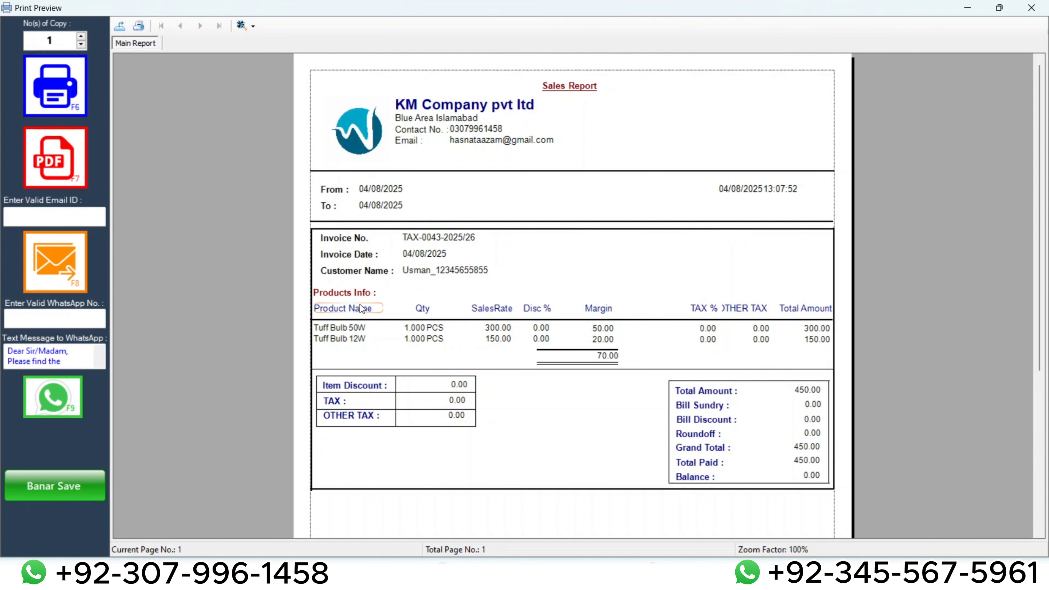
pyautogui.scroll(-5, 449, 332)
pyautogui.scroll(5, 553, 305)
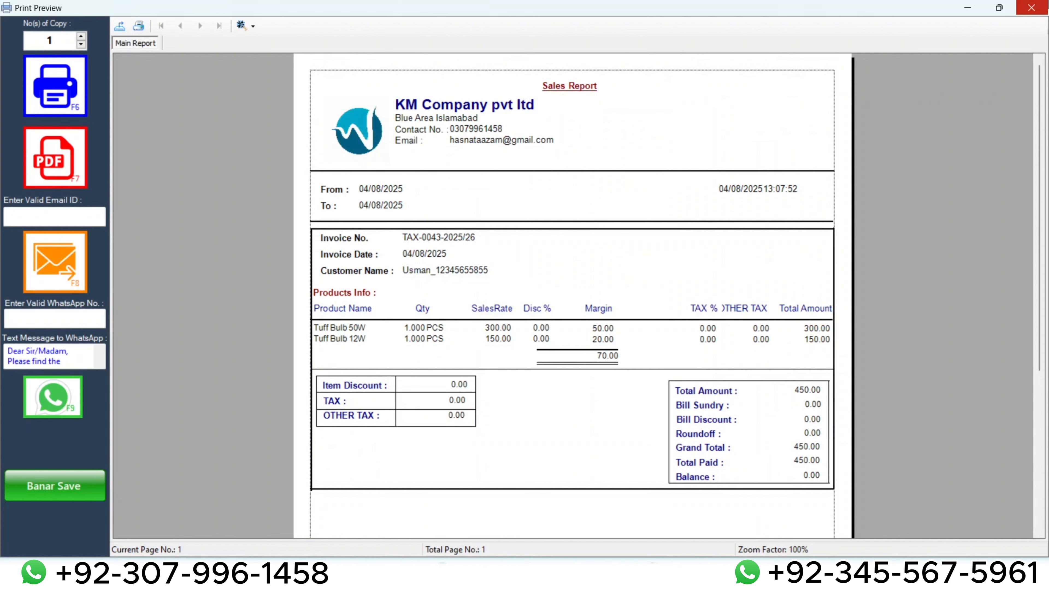
pyautogui.click(1031, 7)
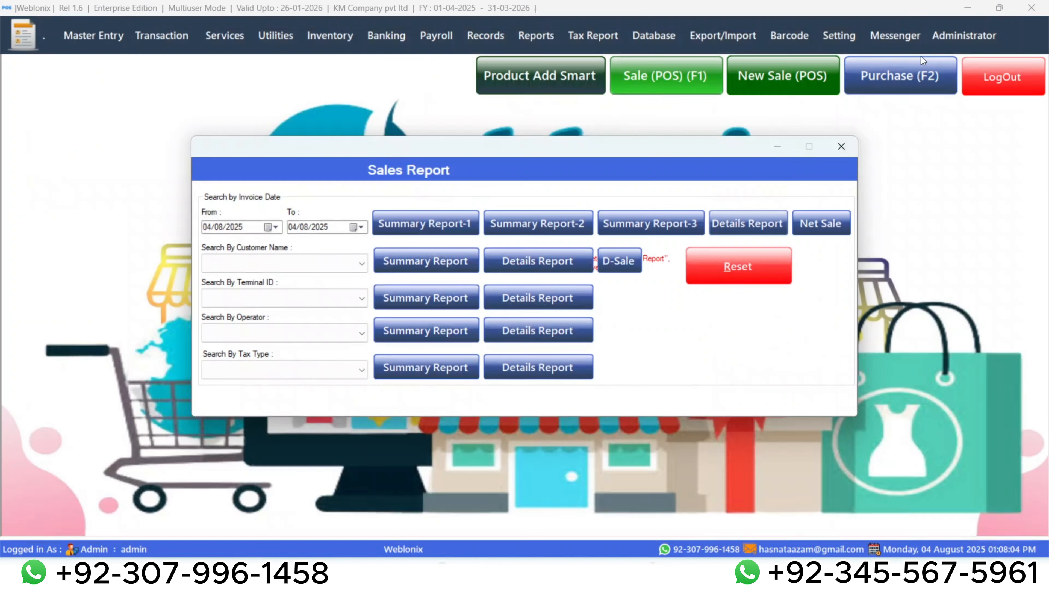
# View the Net Sale report for 04/08/2025 and check the sales by payment mode.
pyautogui.click(812, 221)
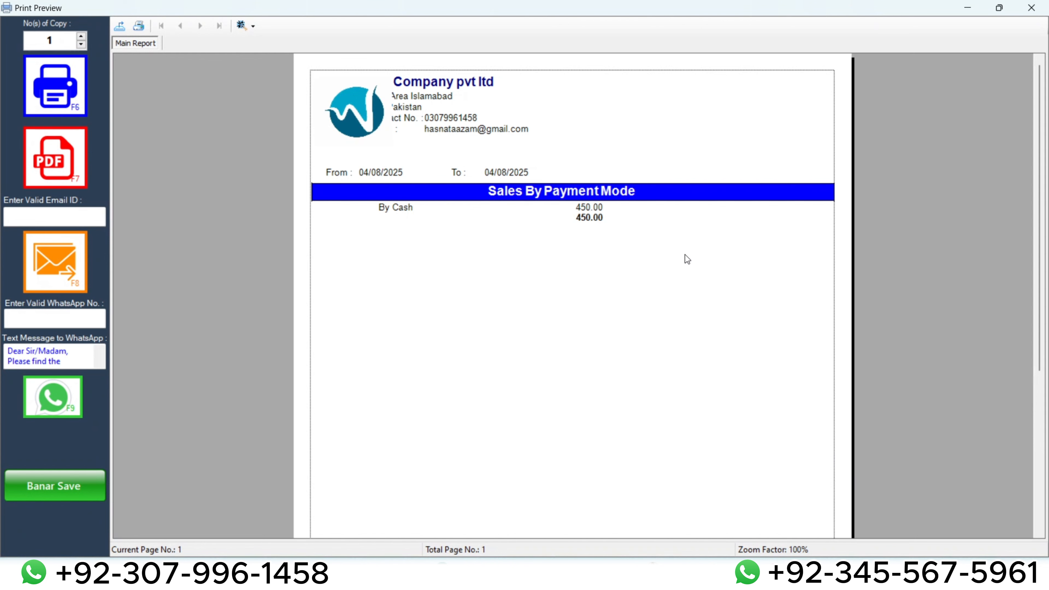
pyautogui.scroll(-5, 626, 250)
pyautogui.scroll(5, 601, 261)
pyautogui.scroll(-2, 593, 256)
pyautogui.scroll(2, 592, 263)
pyautogui.click(1031, 5)
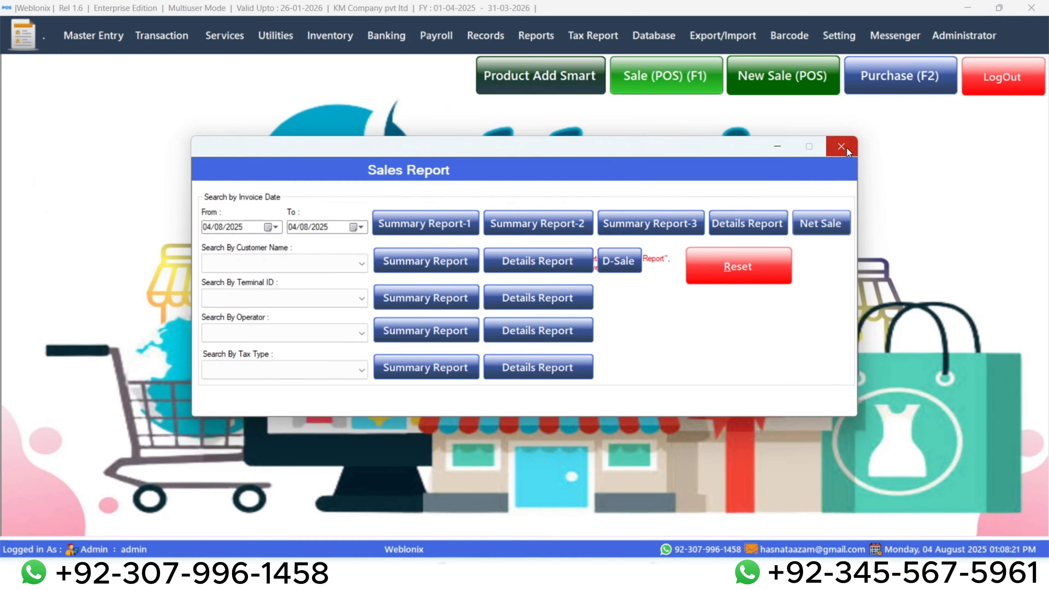
# Filter the Sales Report by the last customer in the customer name list and view that customer's Summary Report.
pyautogui.click(324, 264)
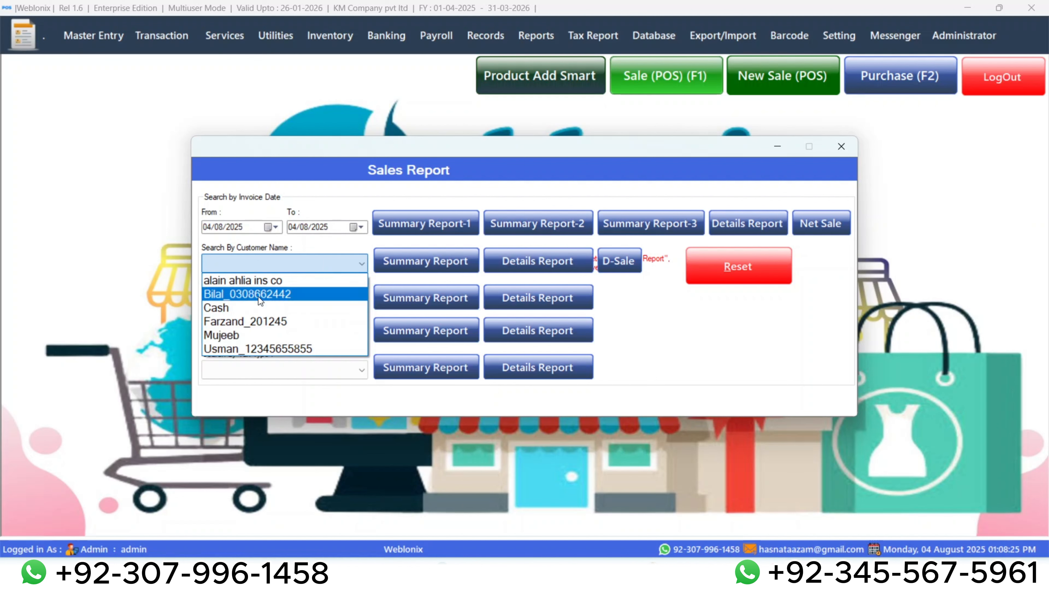
pyautogui.click(257, 351)
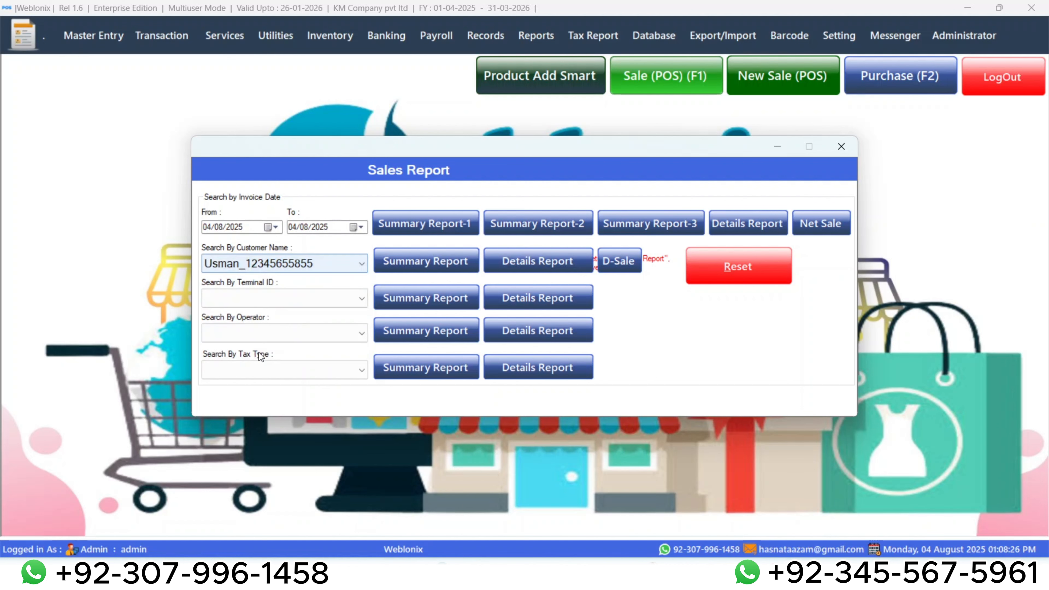
pyautogui.click(403, 264)
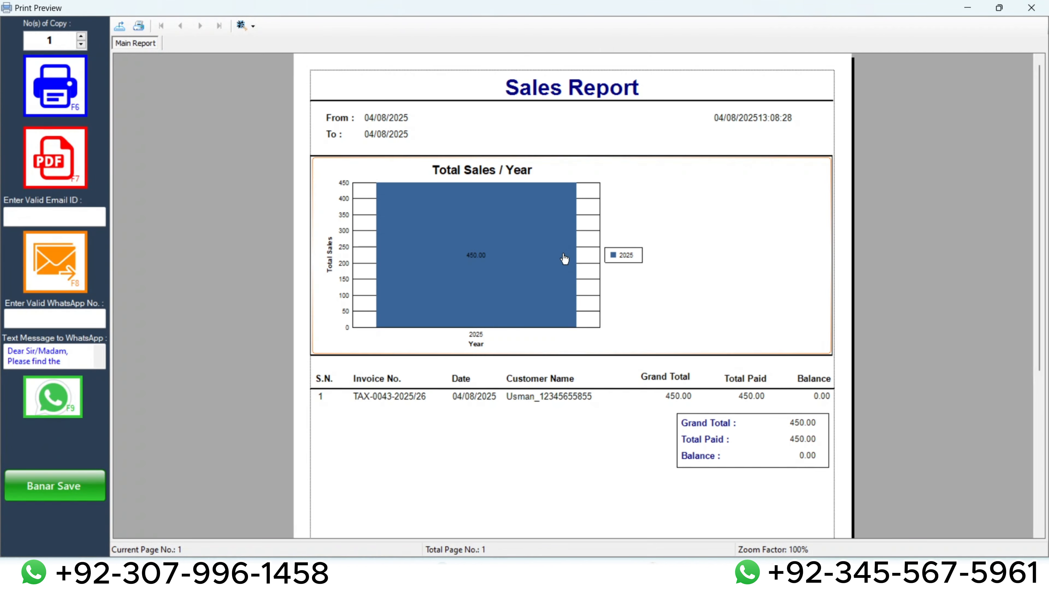
pyautogui.scroll(-5, 669, 298)
pyautogui.scroll(5, 702, 294)
pyautogui.click(1043, 3)
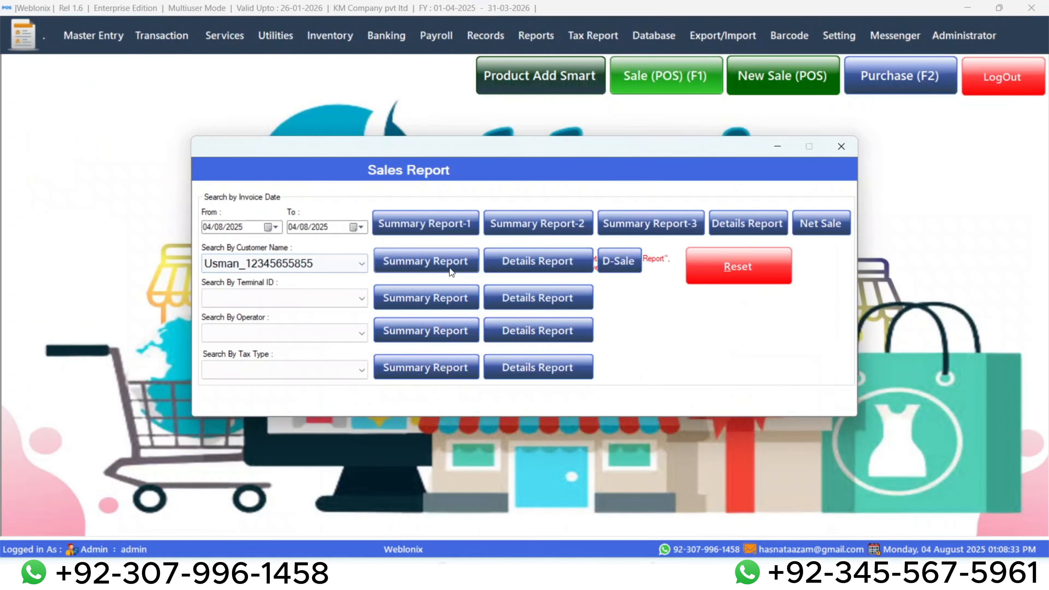
# Choose the listed terminal ID, look through the operator and tax type filters, and close the Sales Report.
pyautogui.click(271, 305)
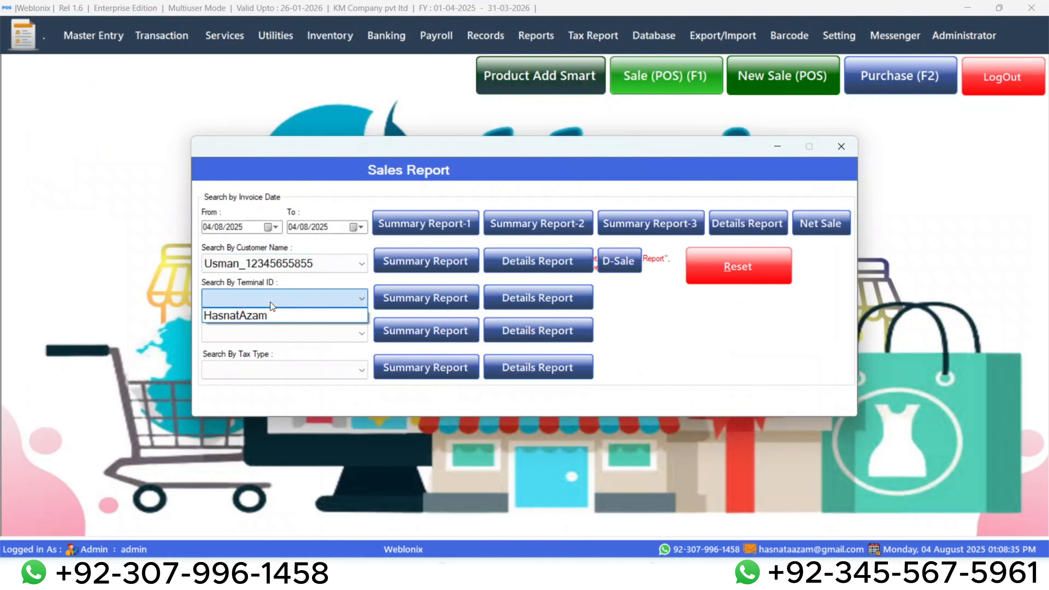
pyautogui.click(269, 316)
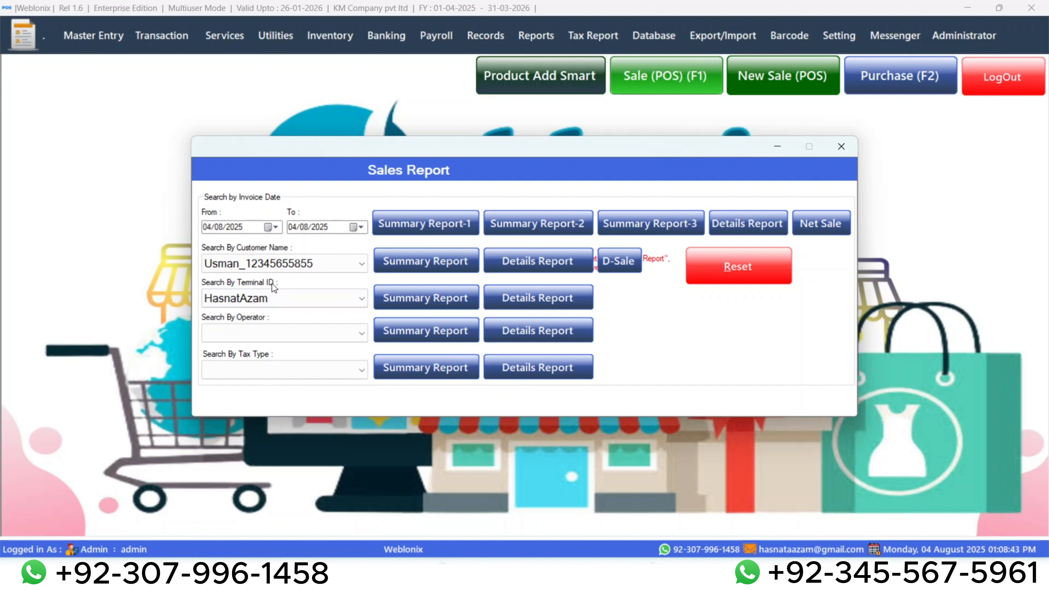
pyautogui.click(266, 333)
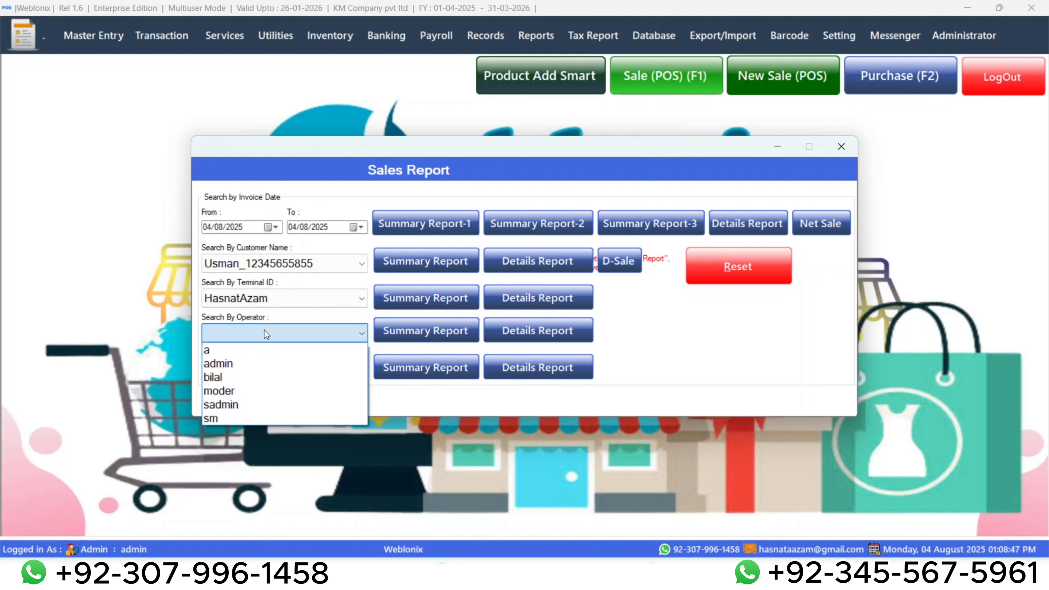
pyautogui.click(266, 328)
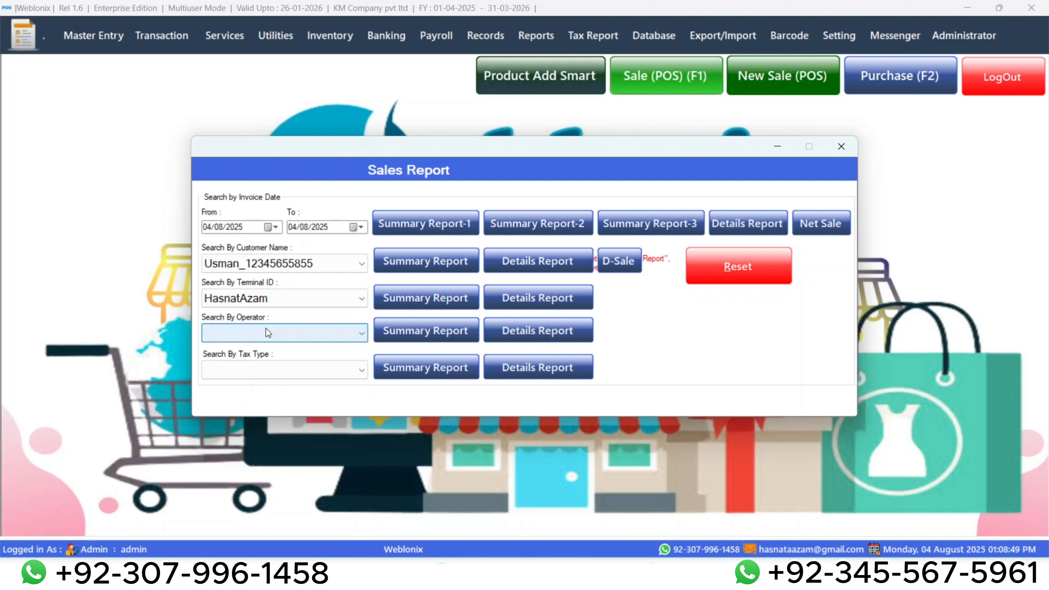
pyautogui.click(284, 369)
pyautogui.click(284, 368)
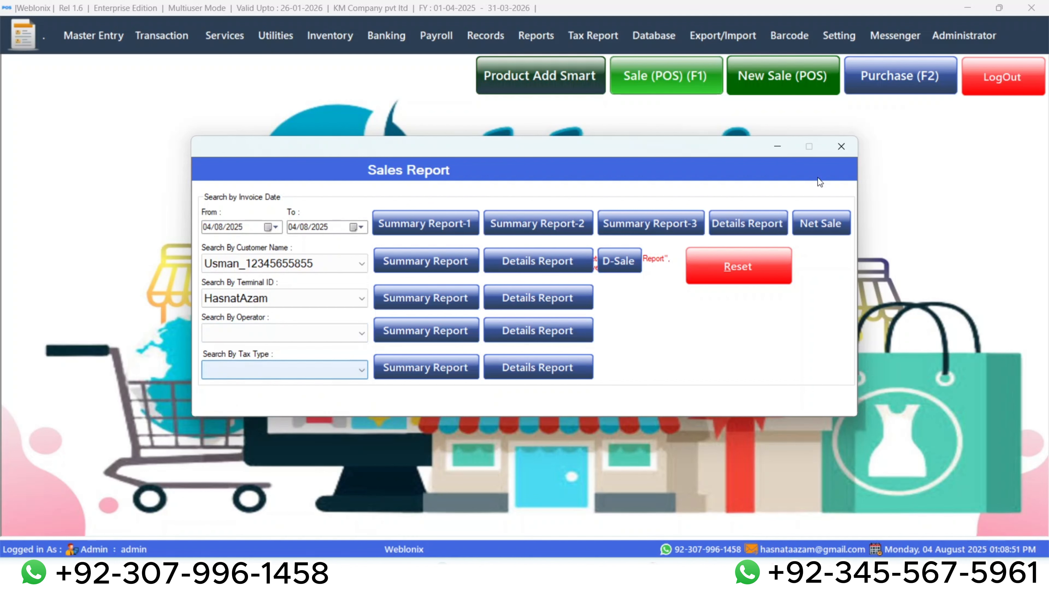
pyautogui.click(844, 146)
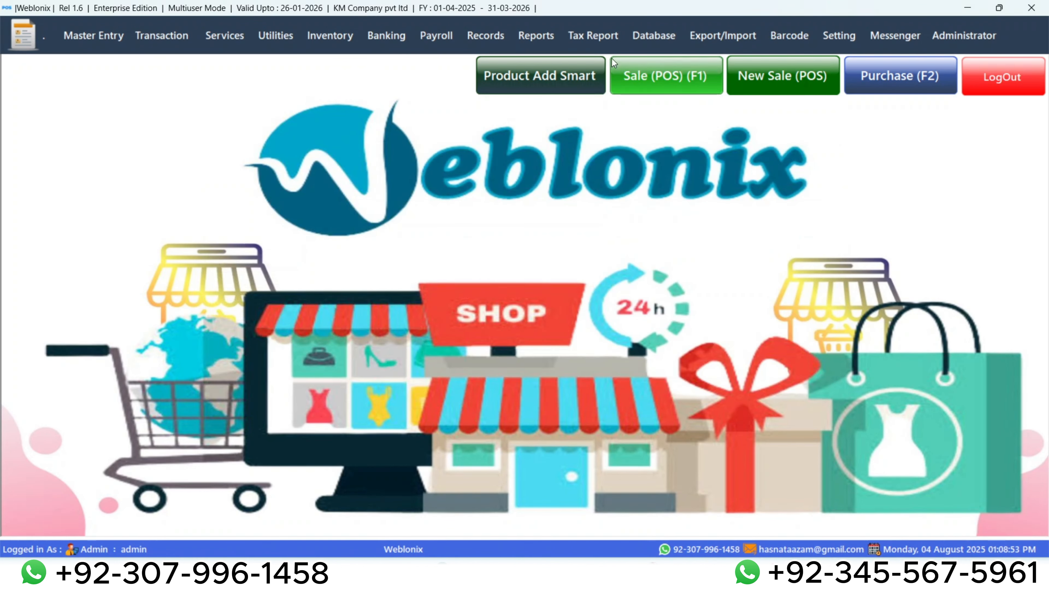
pyautogui.click(522, 37)
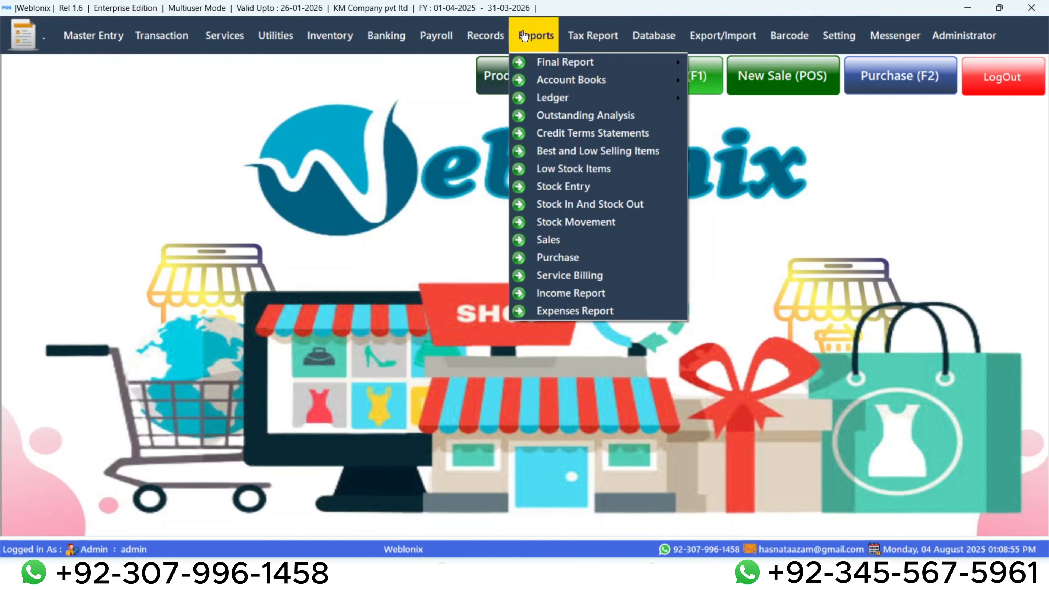
pyautogui.click(362, 184)
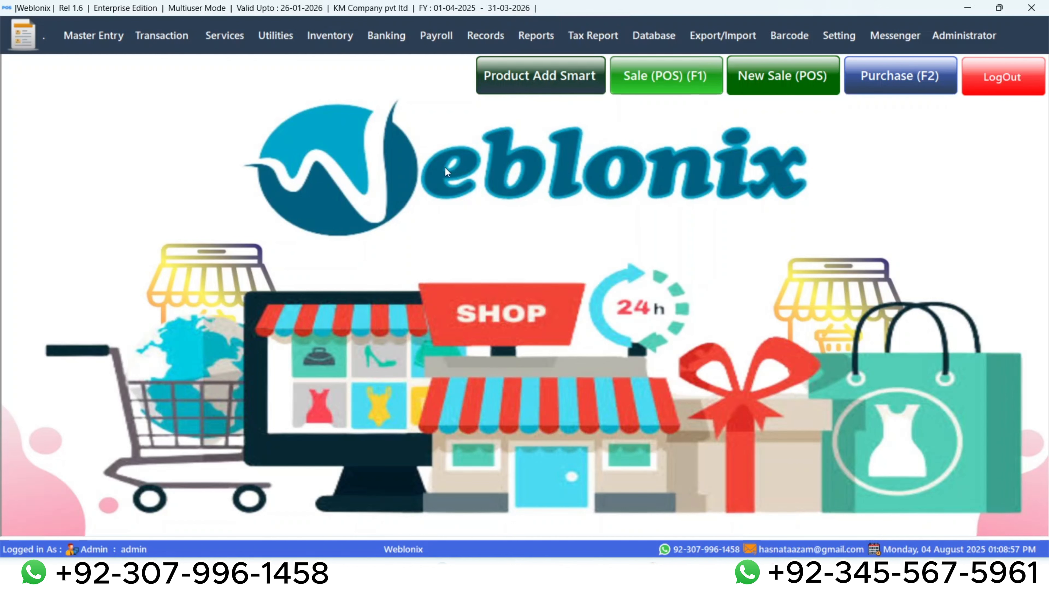
# Open a new POS sale, check the product pictures in the Electronics, GENERAL, Liquid and Nissan categories, and close it.
pyautogui.click(766, 74)
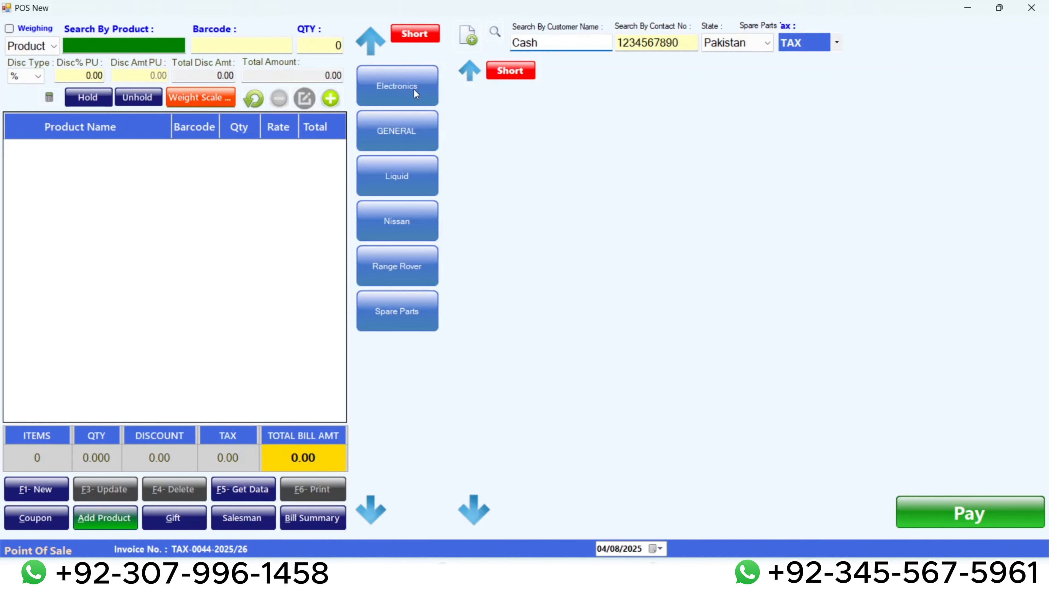
pyautogui.click(413, 89)
pyautogui.click(405, 135)
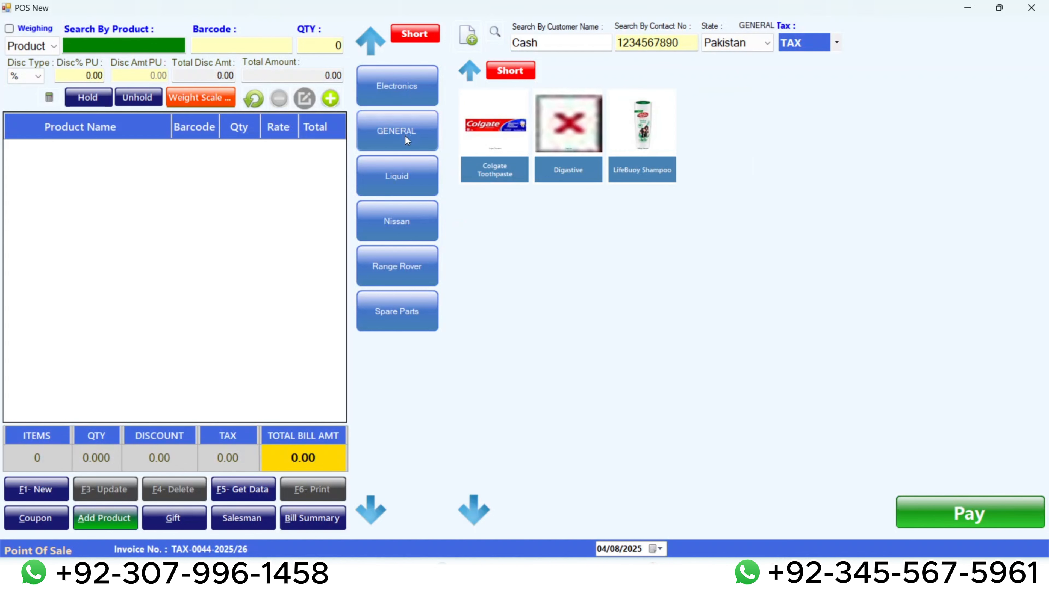
pyautogui.click(410, 182)
pyautogui.click(407, 220)
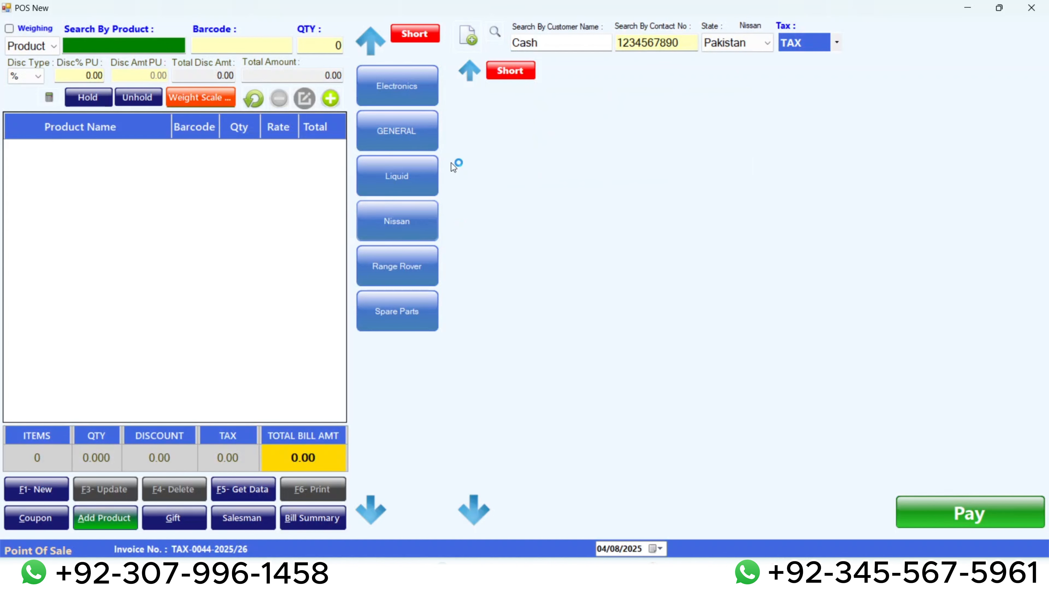
pyautogui.click(408, 95)
pyautogui.click(405, 136)
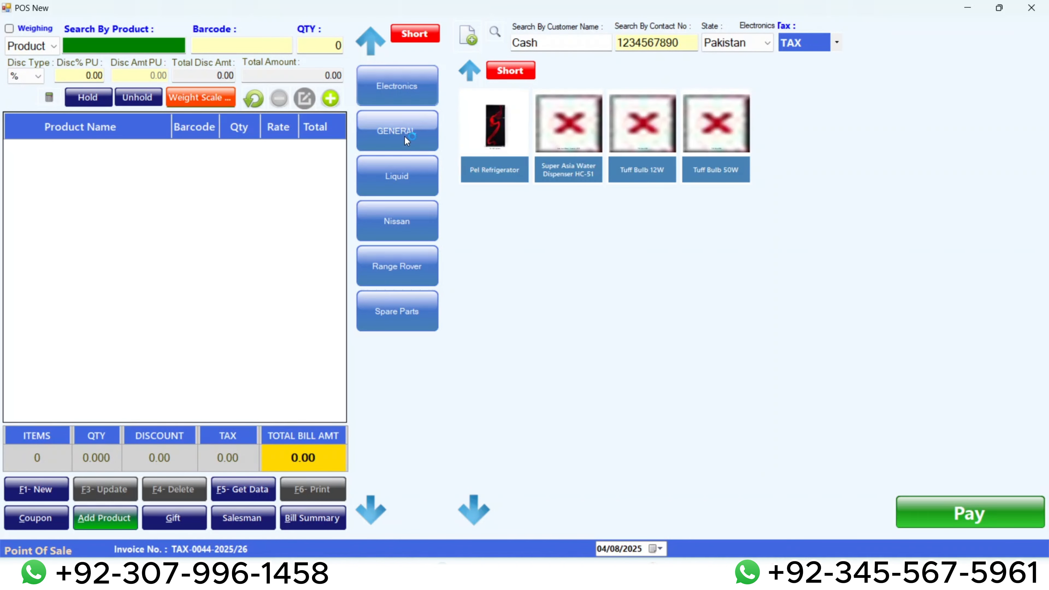
pyautogui.click(1033, 6)
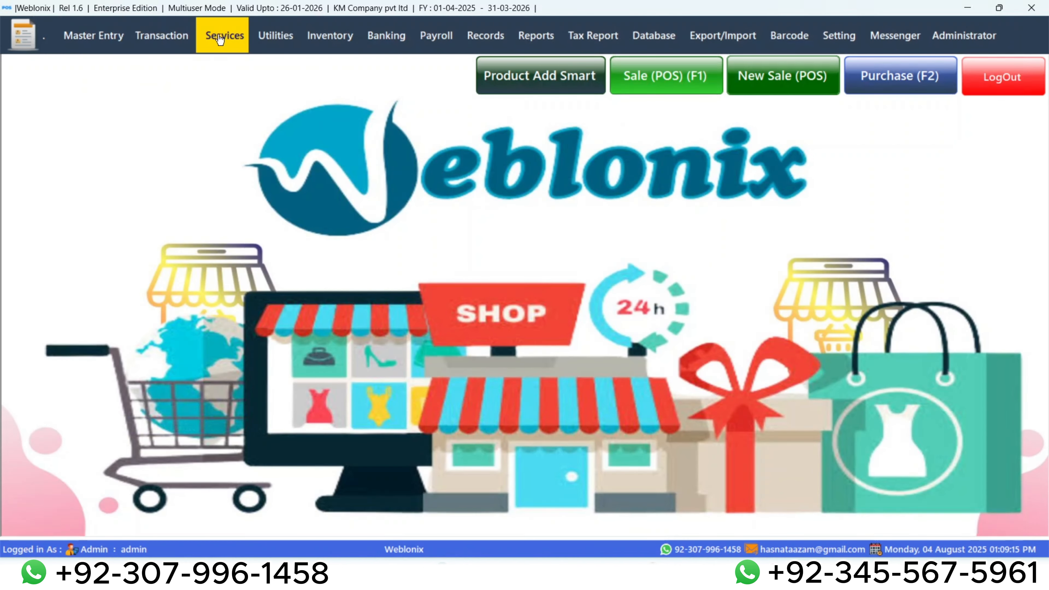
# In Product Catalogue - cum - Image Update, list all products, mark them all and run Bulk Image Update.
pyautogui.click(286, 35)
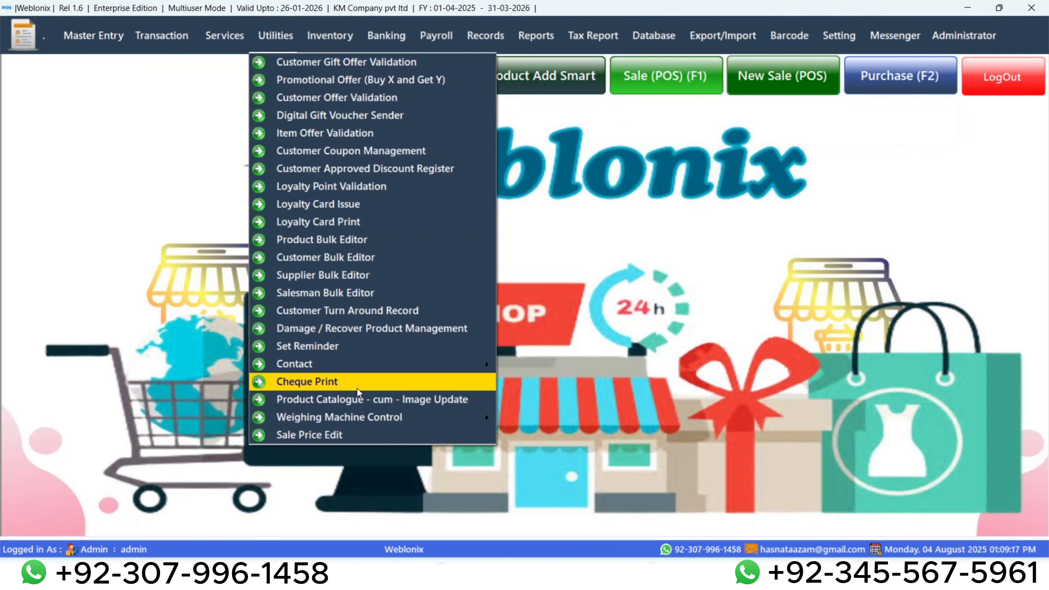
pyautogui.click(357, 397)
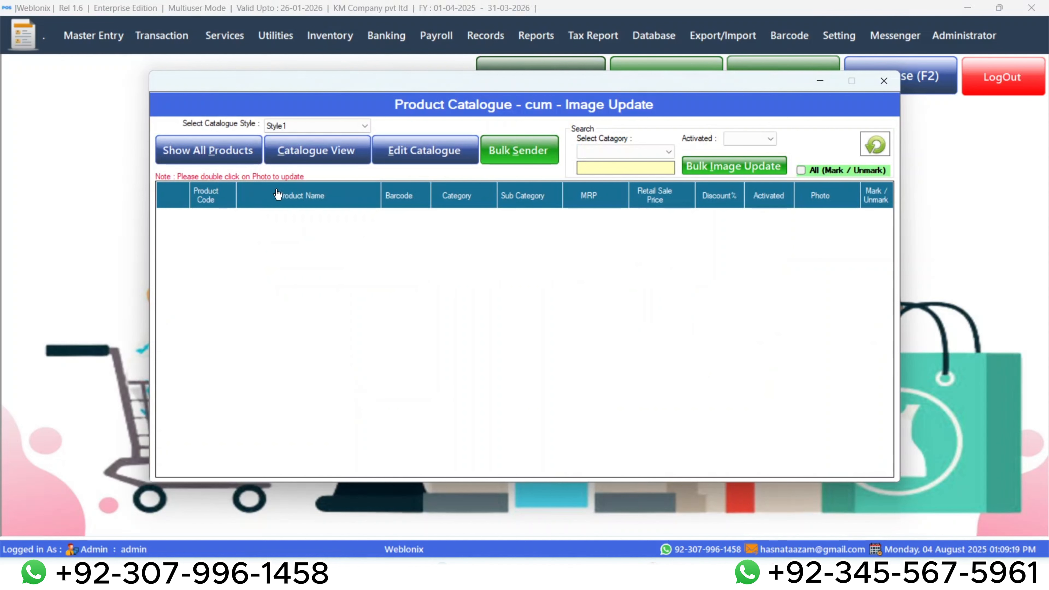
pyautogui.click(200, 147)
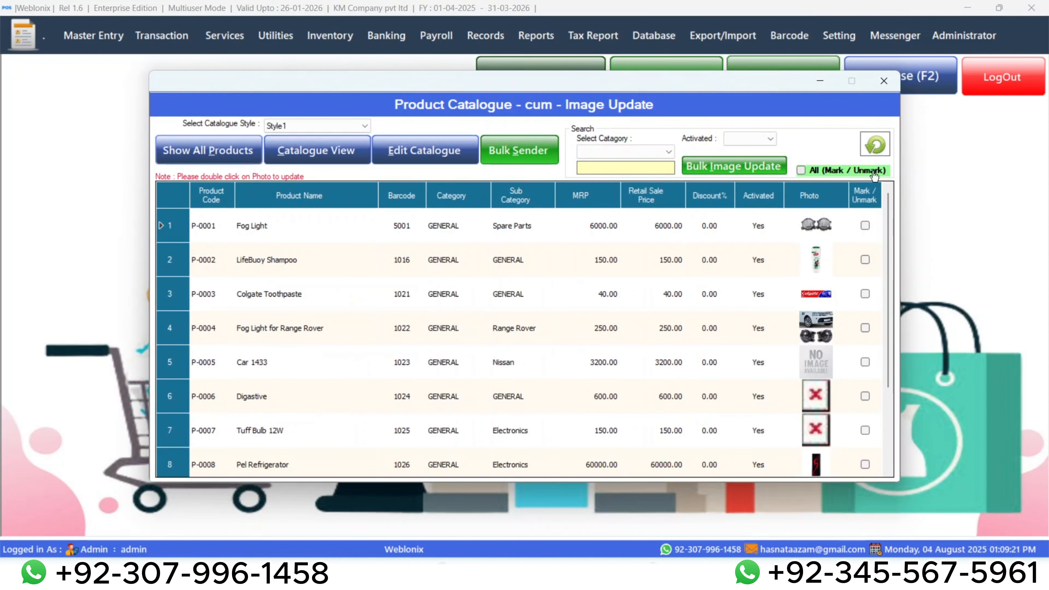
pyautogui.click(800, 170)
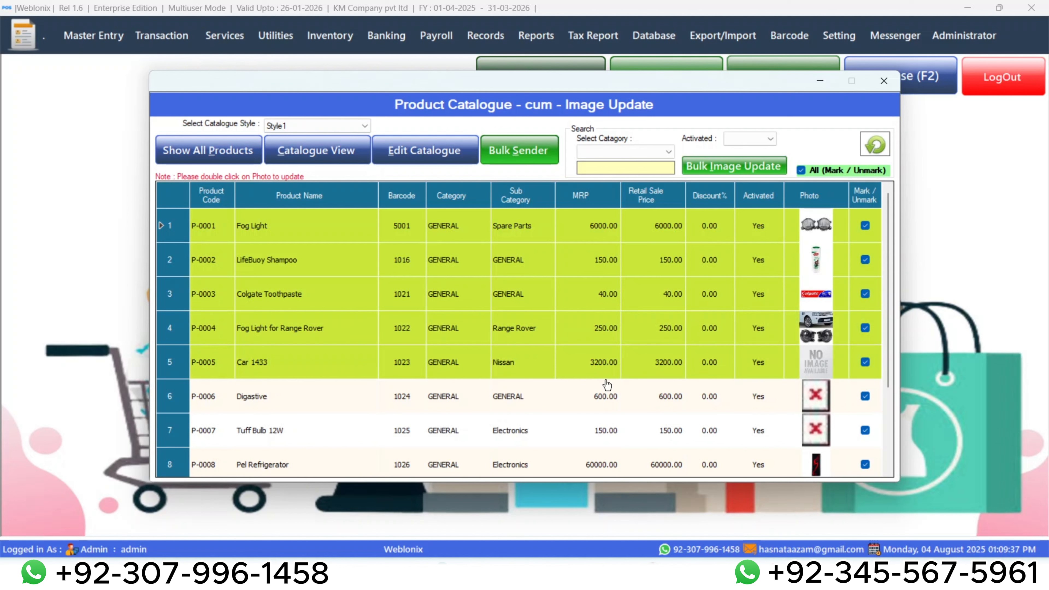
# Check the photos of all listed products in the catalogue during and after the image update, and close the catalogue.
pyautogui.scroll(-1, 681, 357)
pyautogui.scroll(-1, 682, 357)
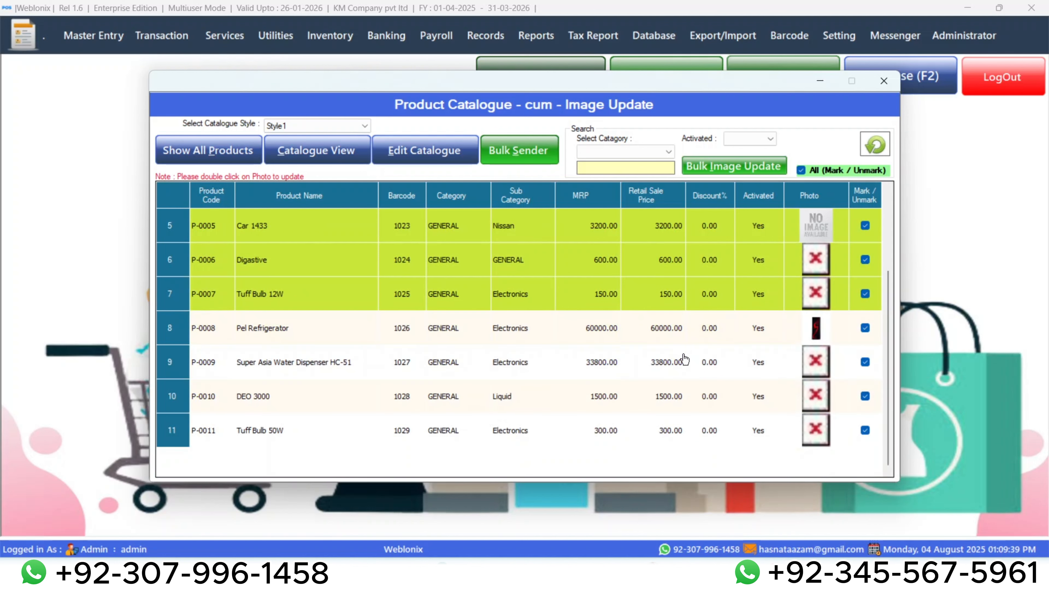
pyautogui.scroll(2, 688, 353)
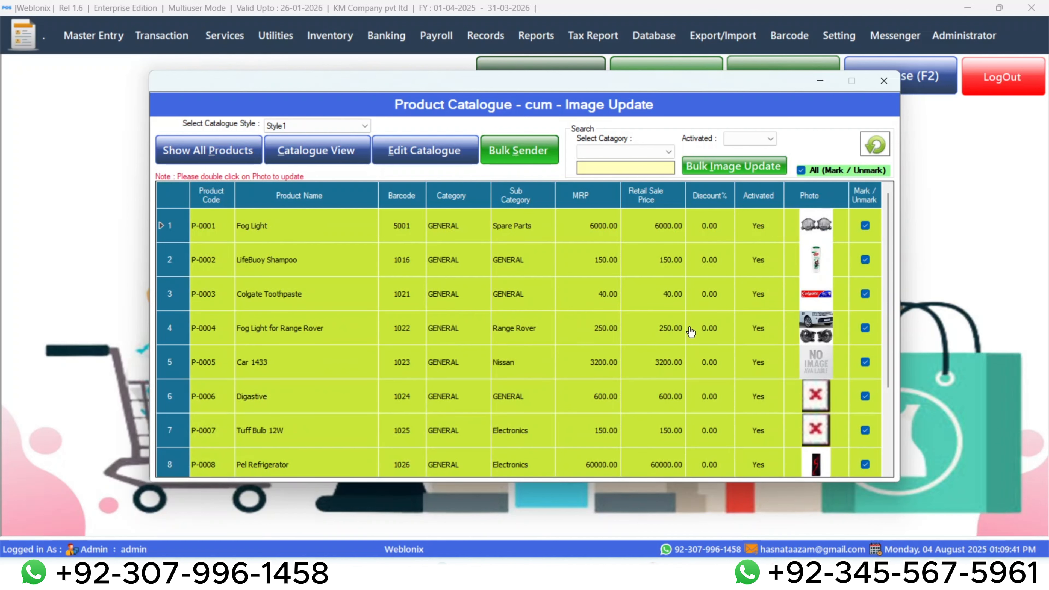
pyautogui.scroll(-1, 687, 330)
pyautogui.scroll(1, 685, 326)
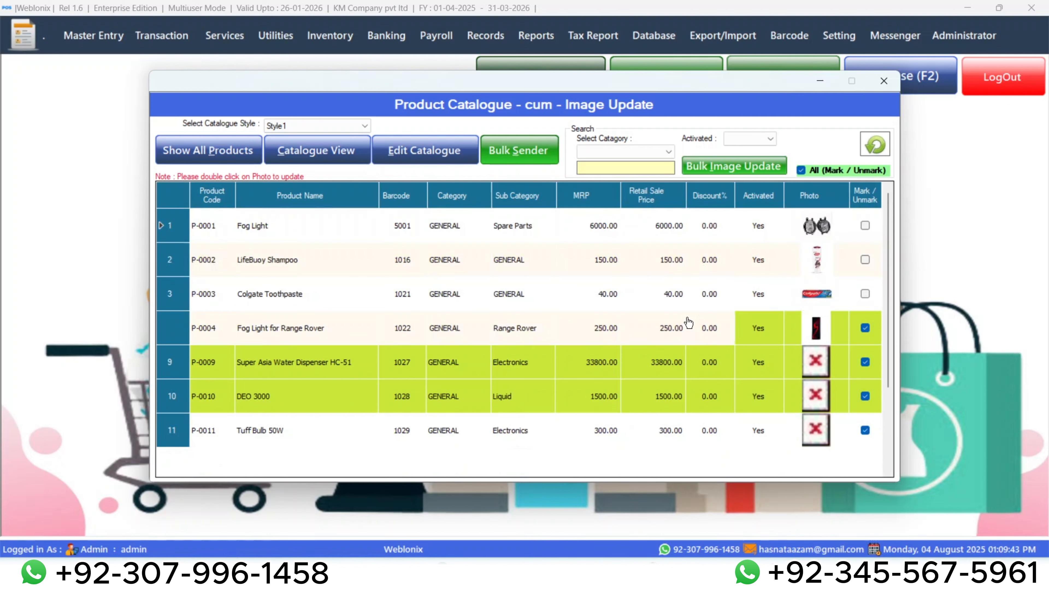
pyautogui.scroll(-1, 702, 355)
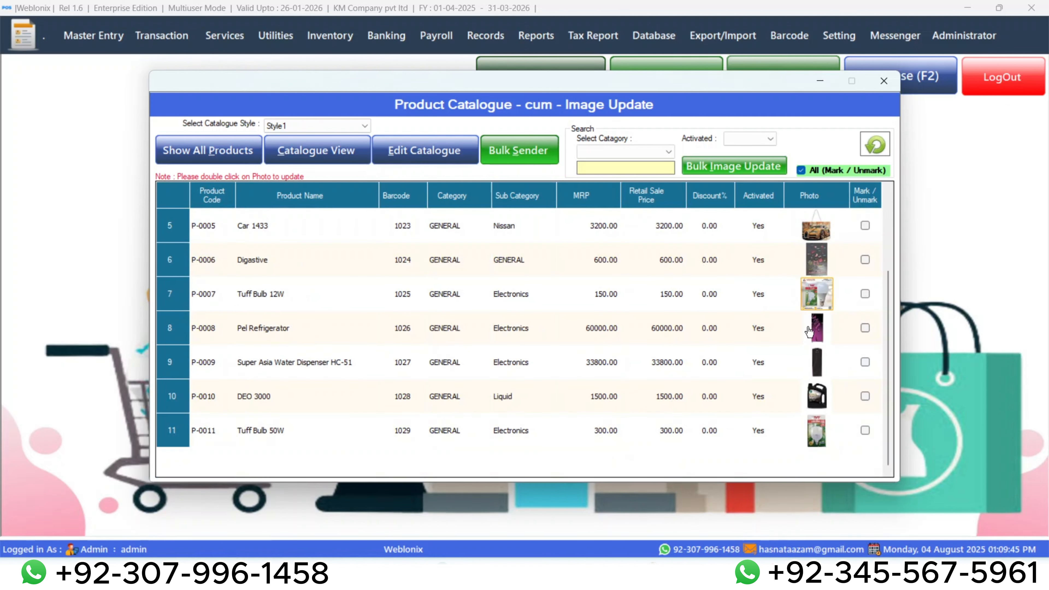
pyautogui.scroll(1, 815, 307)
pyautogui.scroll(-1, 778, 363)
pyautogui.click(883, 80)
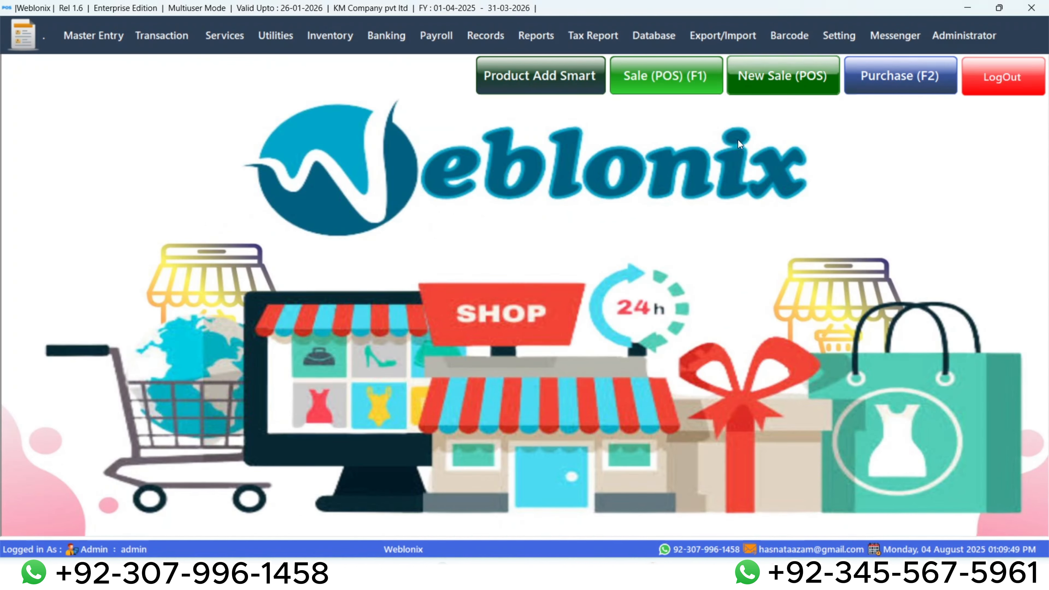
# Reopen a new POS sale and check the updated product pictures in each category from Electronics to Spare Parts.
pyautogui.press('F1')
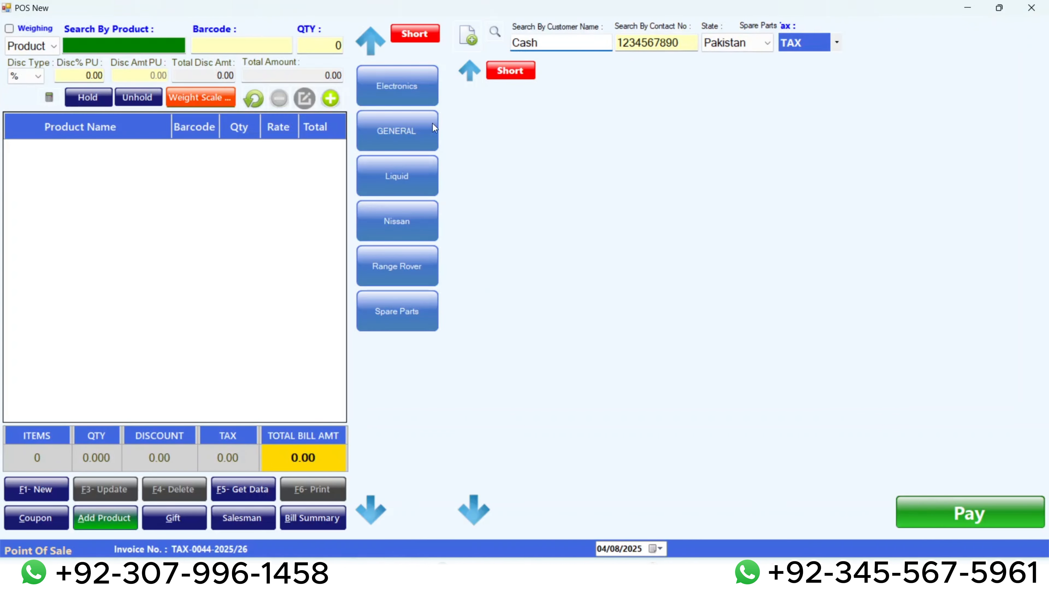
pyautogui.click(403, 85)
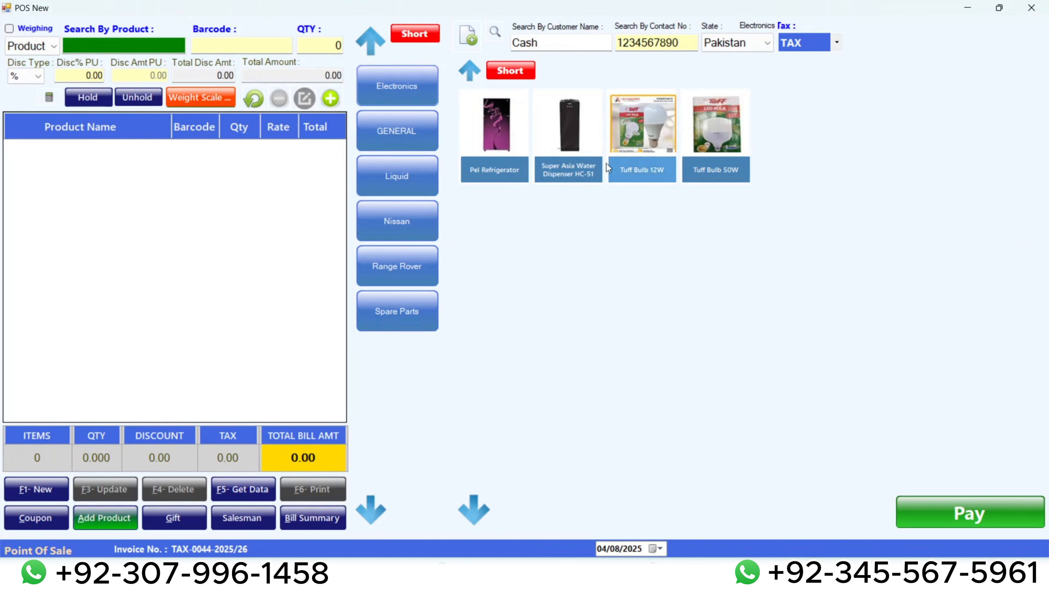
pyautogui.click(417, 132)
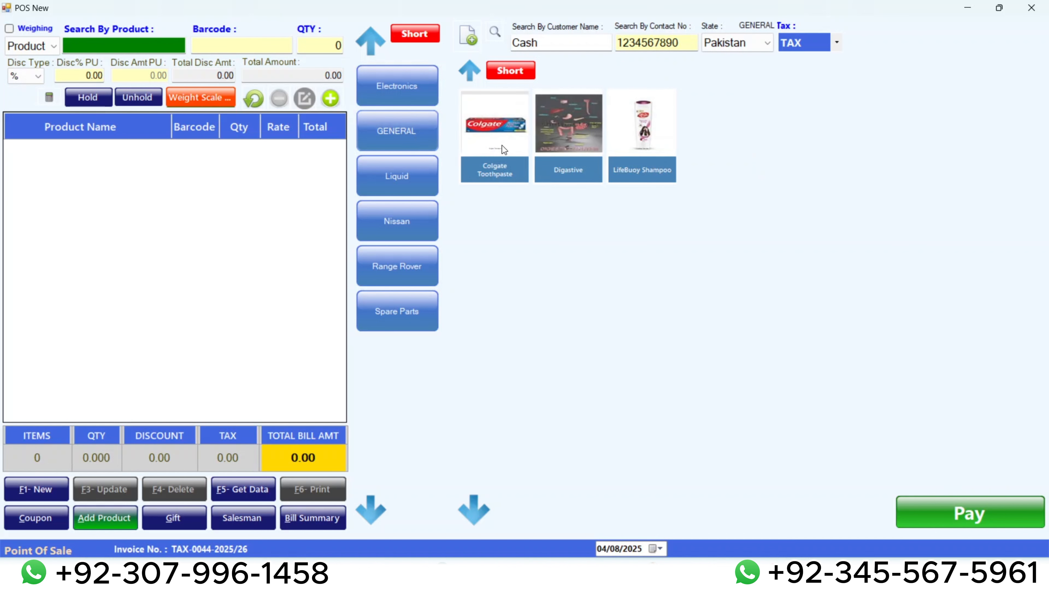
pyautogui.click(414, 175)
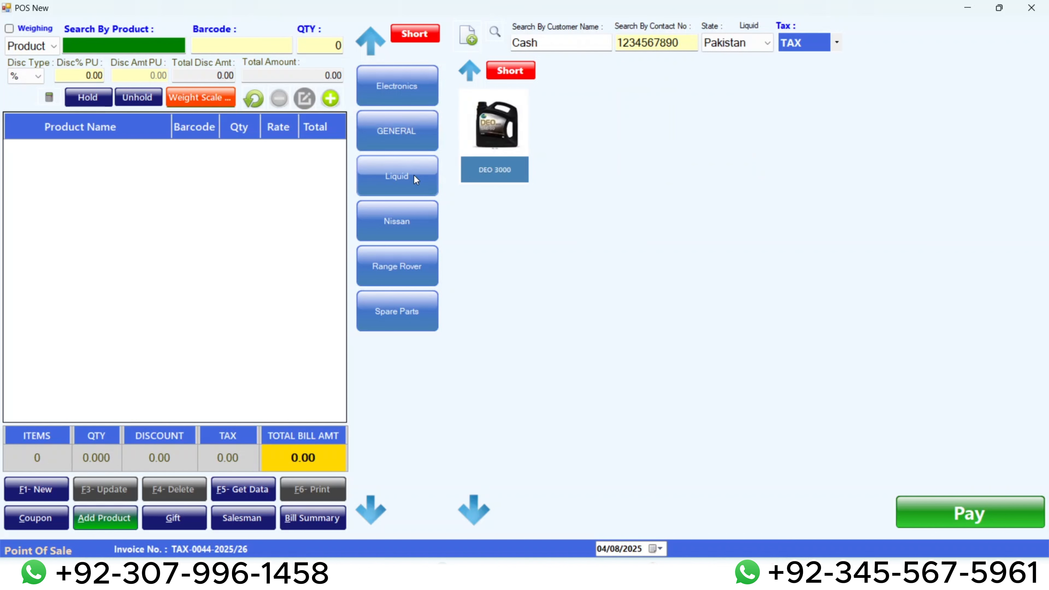
pyautogui.click(405, 220)
pyautogui.click(409, 165)
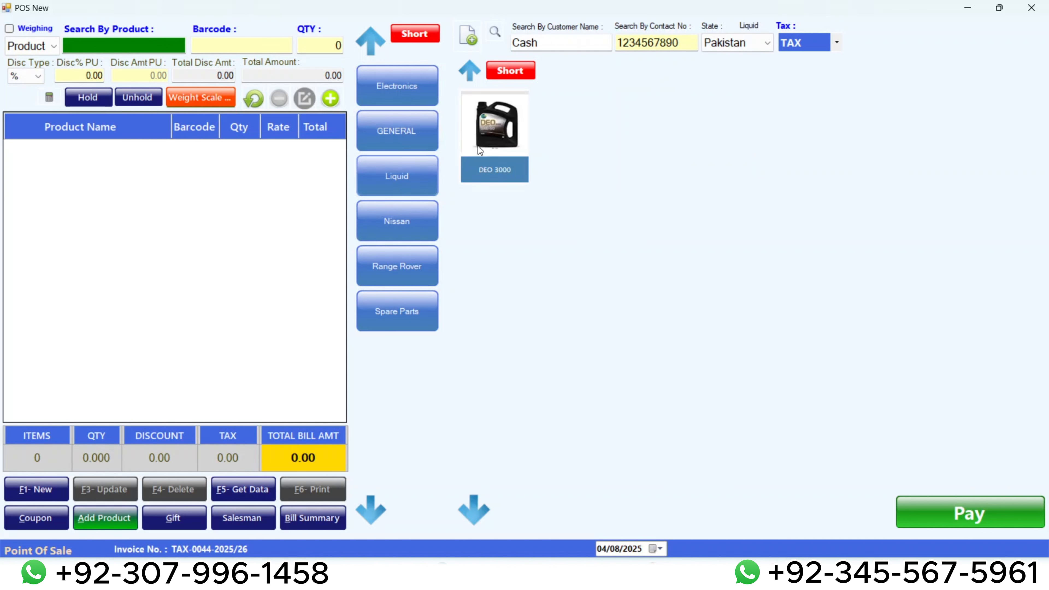
pyautogui.click(409, 264)
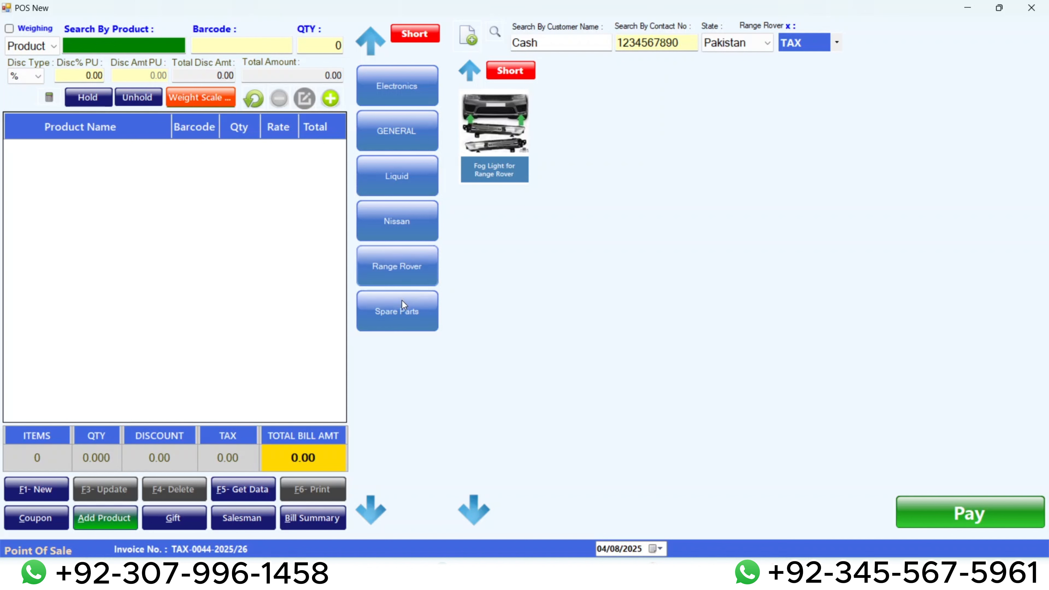
pyautogui.click(404, 324)
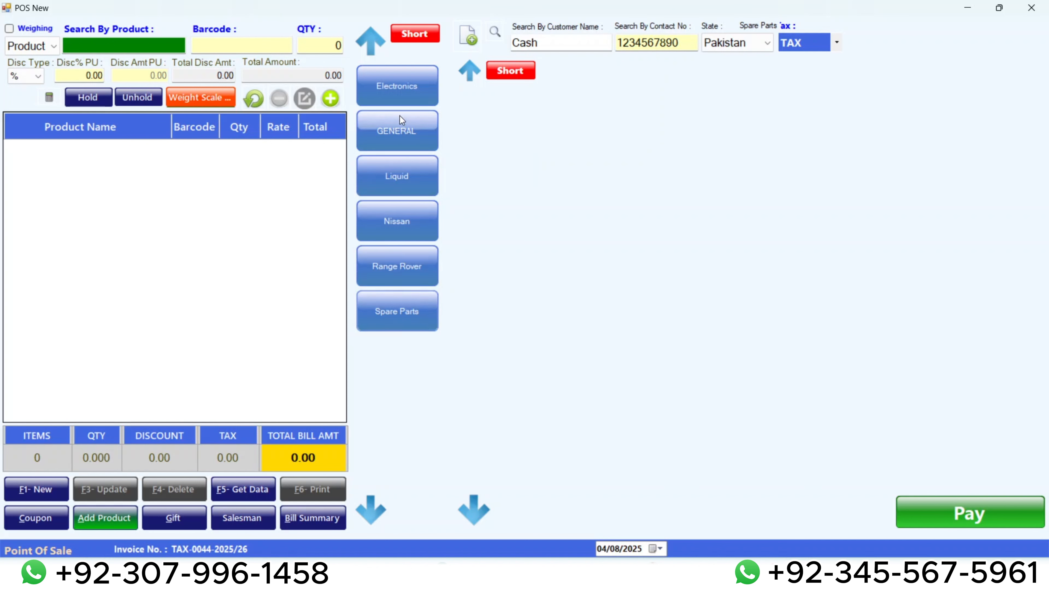
# Add one Tuff Bulb 12W and one Tuff Bulb 50W from the Electronics category to the sale.
pyautogui.click(398, 94)
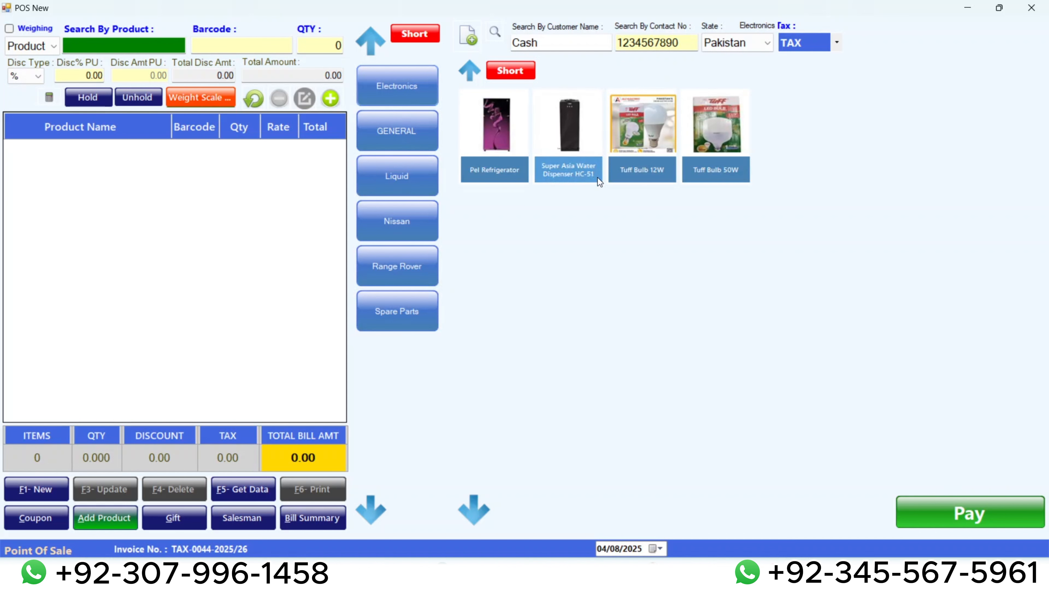
pyautogui.click(646, 141)
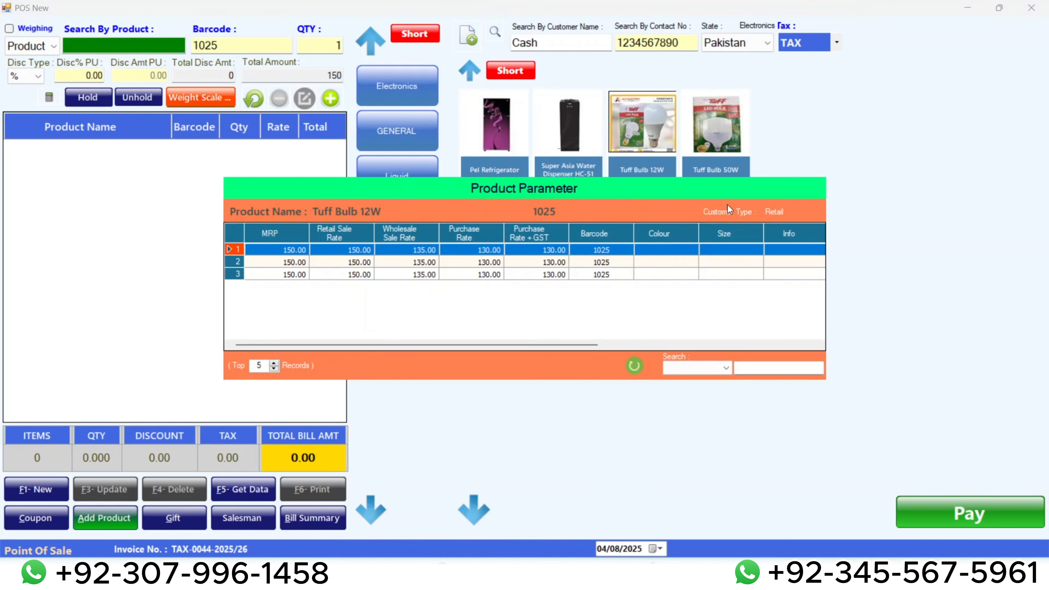
pyautogui.doubleClick(629, 250)
pyautogui.click(725, 116)
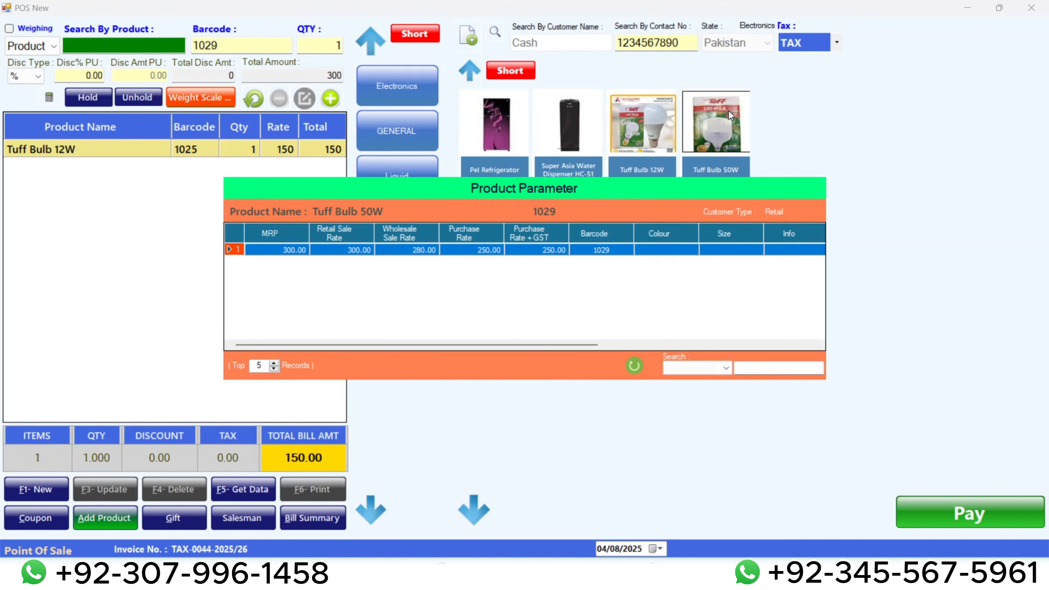
pyautogui.press('Return')
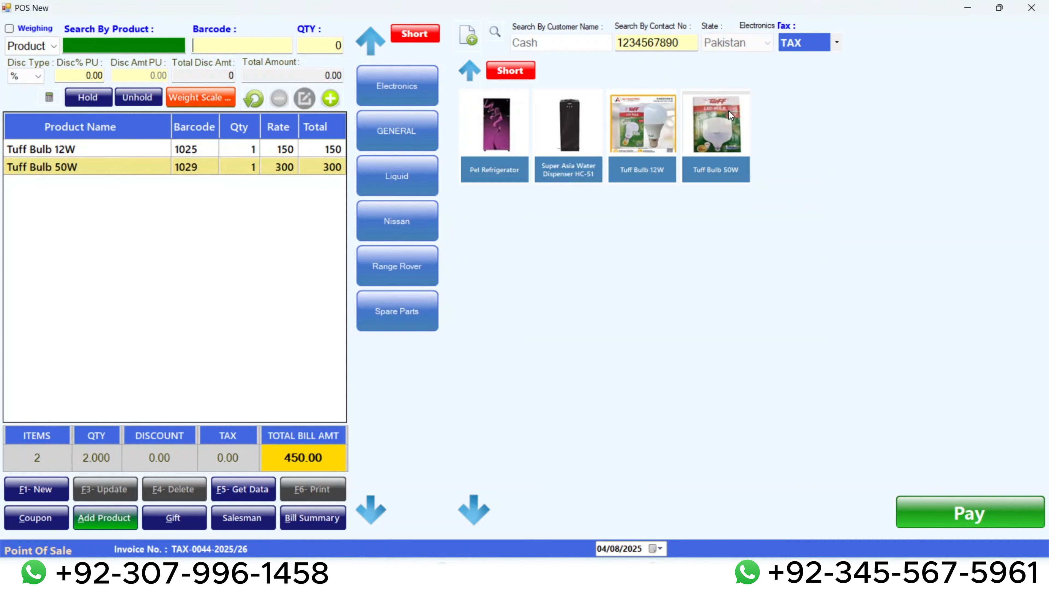
# Settle the bill as a cash payment without printing the sales invoice, and close the POS sale window.
pyautogui.click(965, 511)
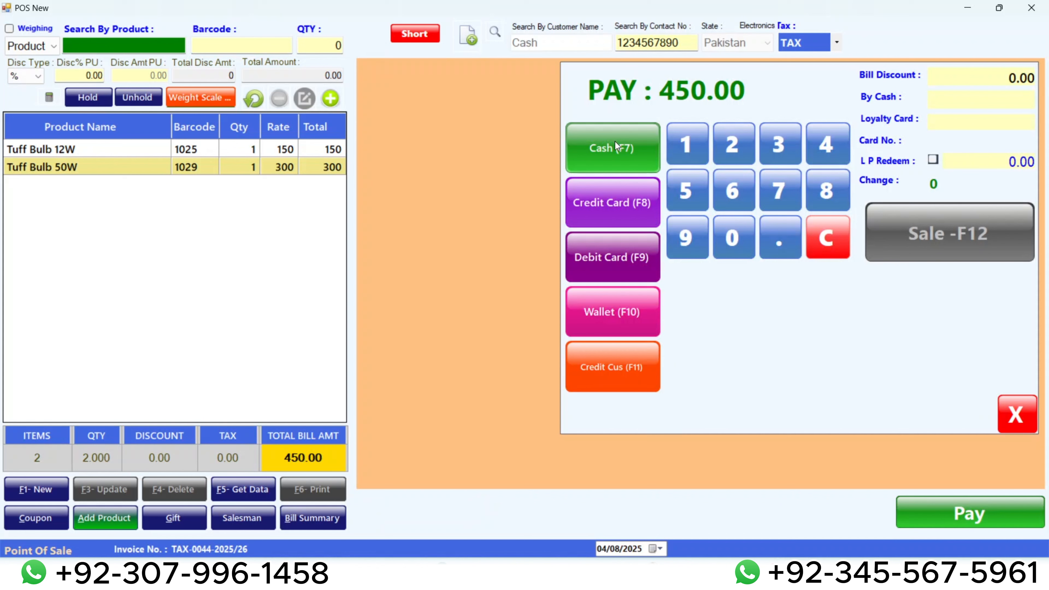
pyautogui.click(616, 145)
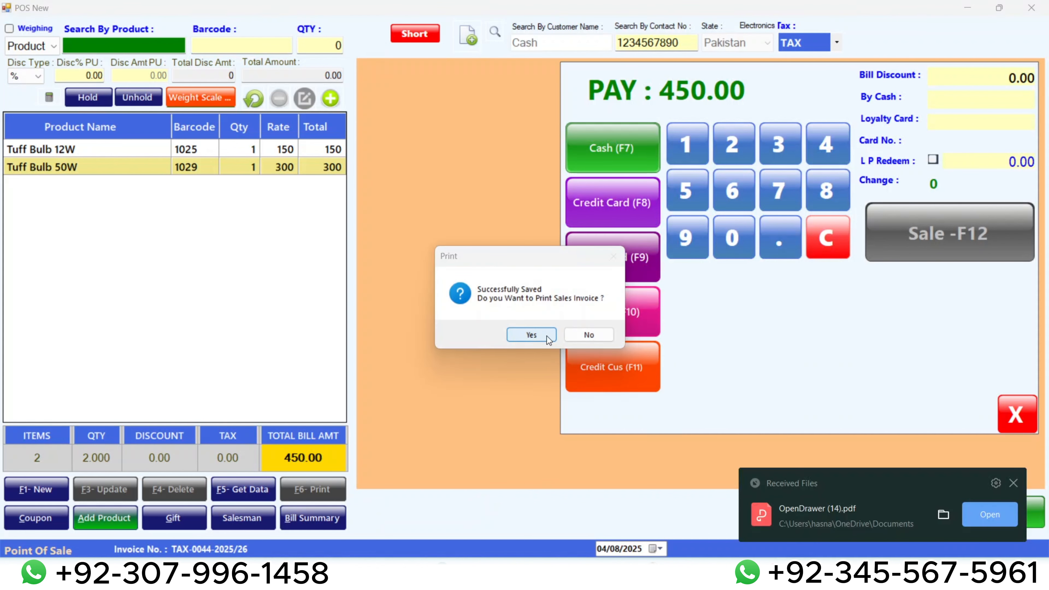
pyautogui.click(586, 332)
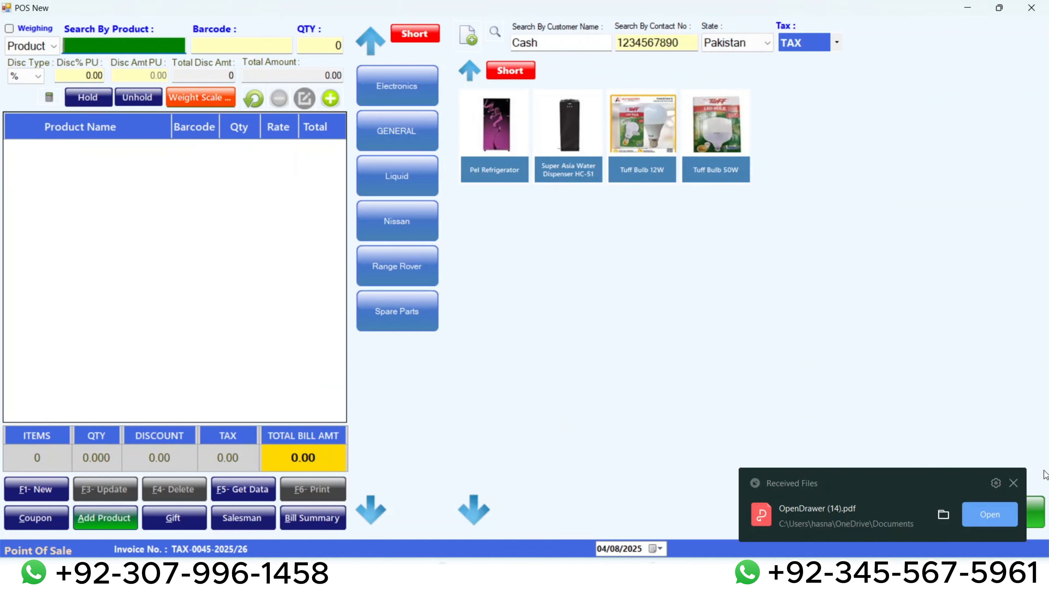
pyautogui.click(1013, 483)
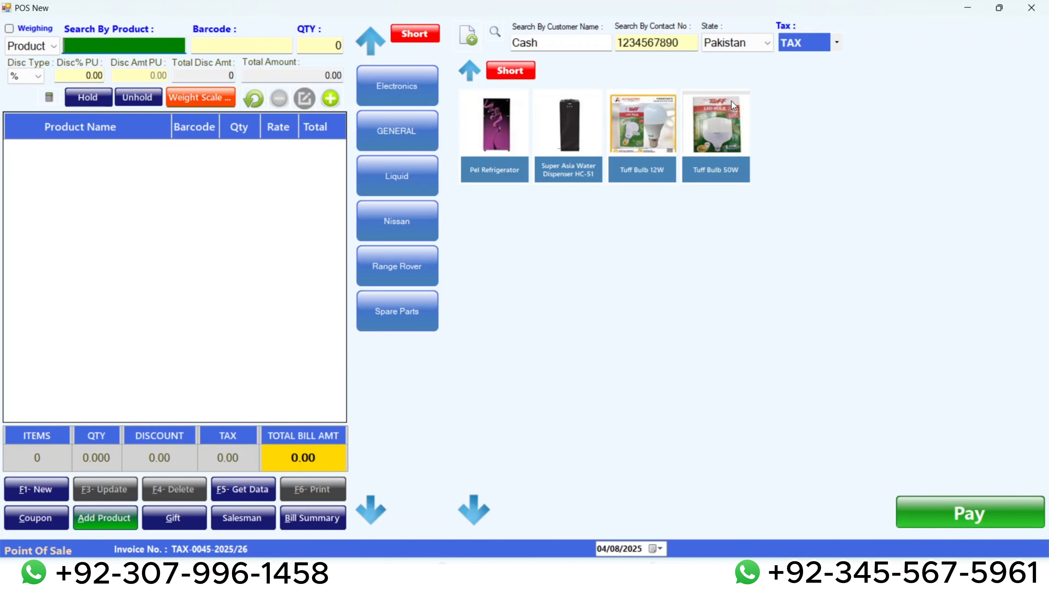
pyautogui.click(1026, 5)
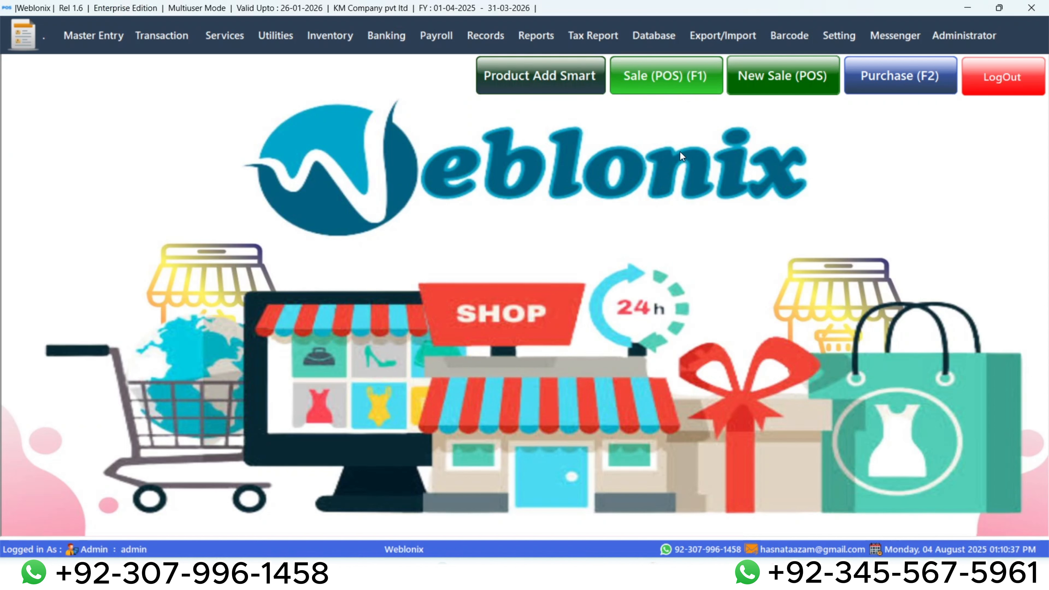
pyautogui.click(98, 49)
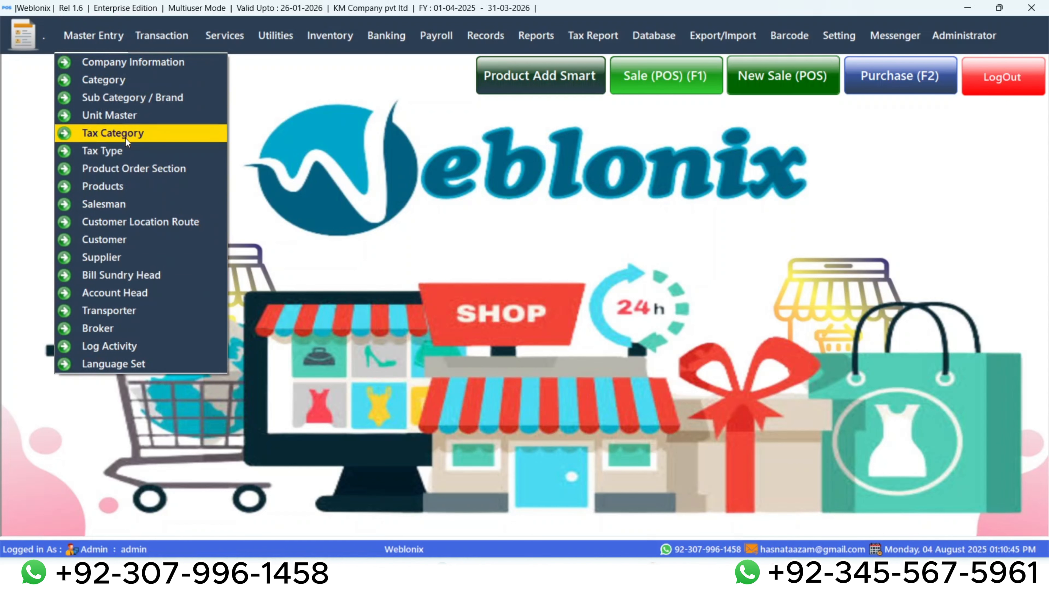
pyautogui.click(173, 33)
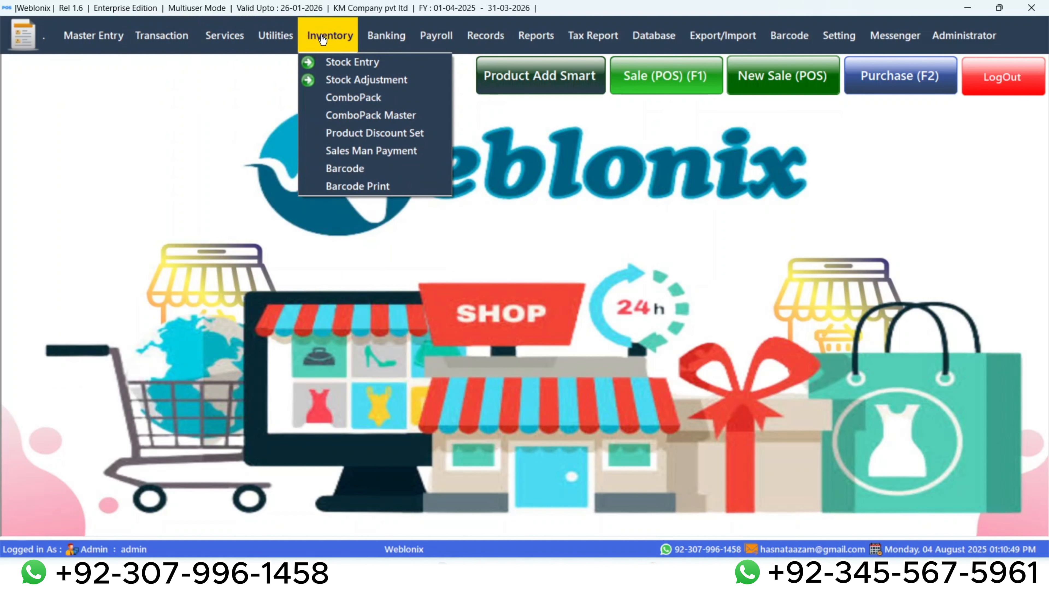
pyautogui.moveTo(373, 36)
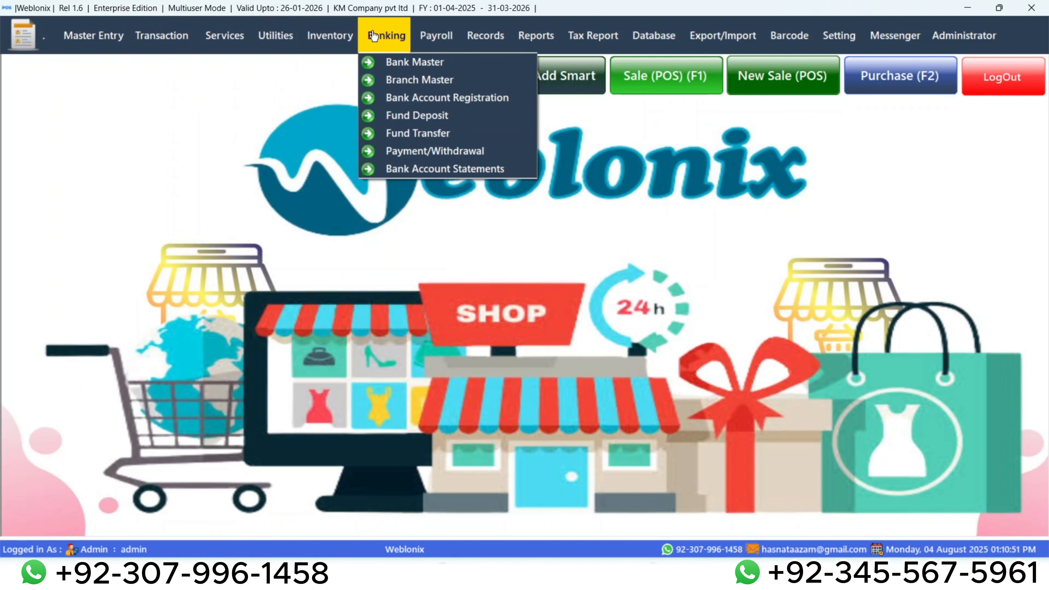
pyautogui.moveTo(441, 38)
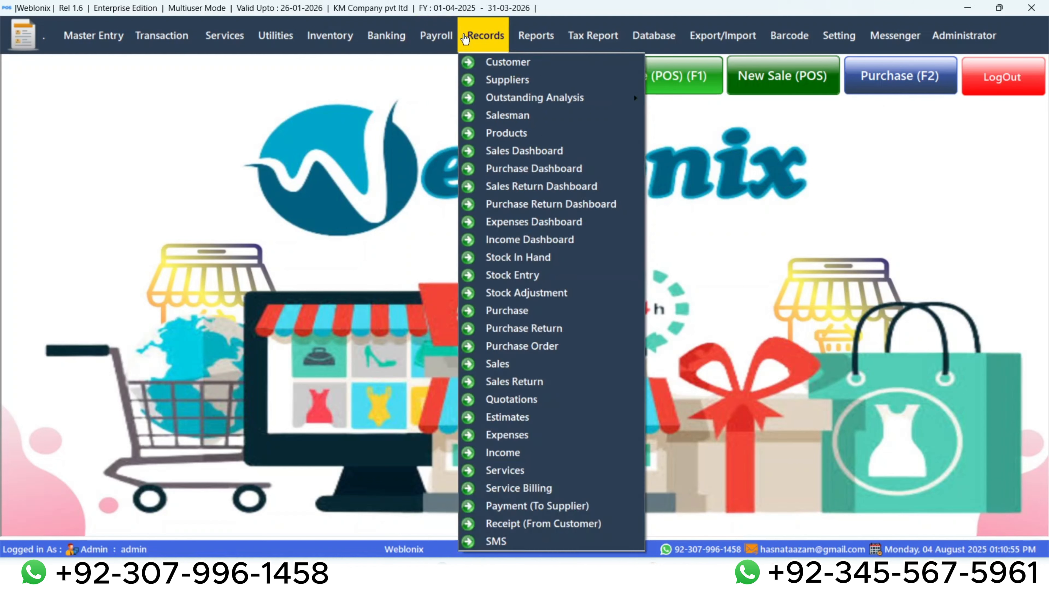
pyautogui.moveTo(593, 41)
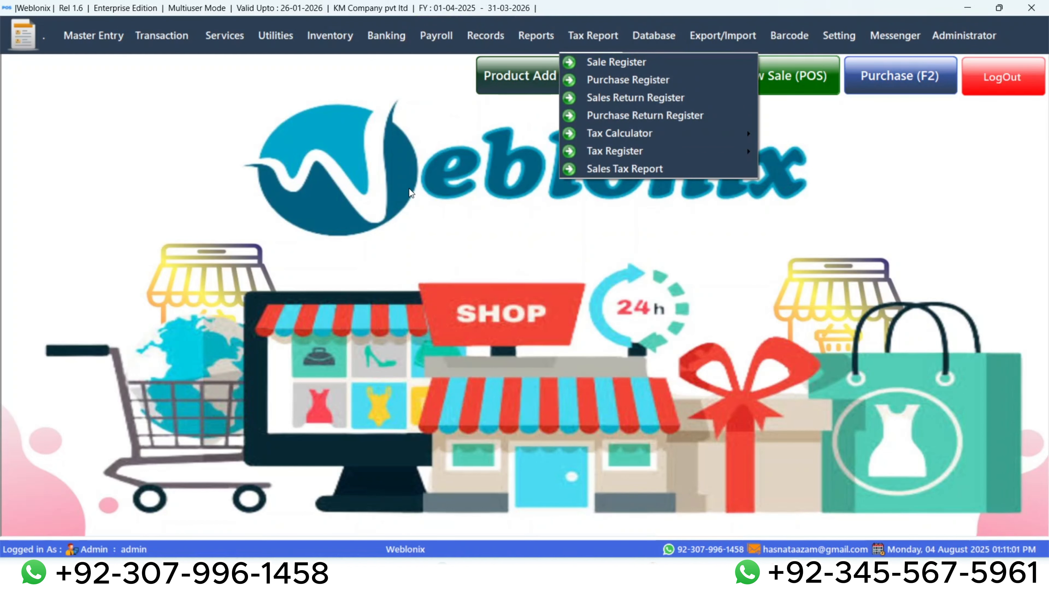